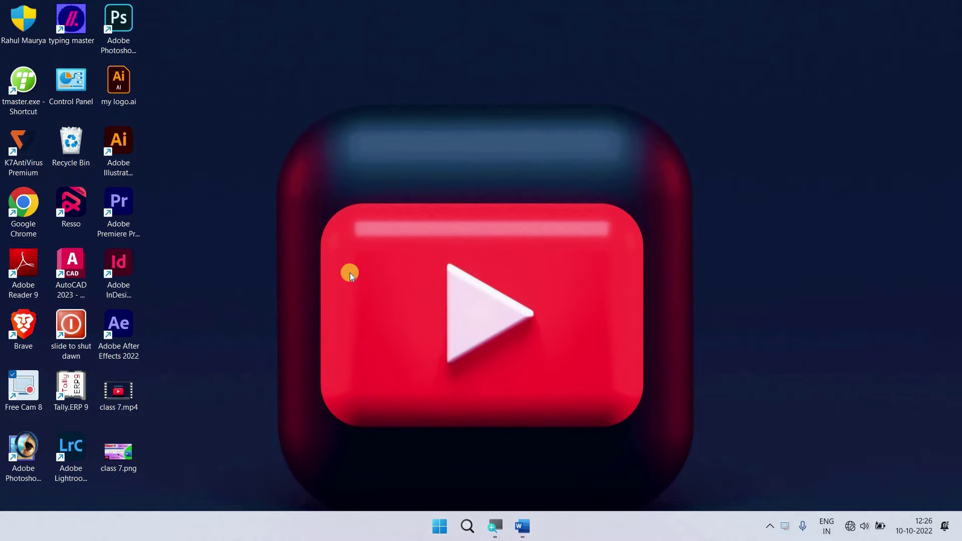
Step: Open a new blank Word document and bring up the Insert tab
left_click(529, 524)
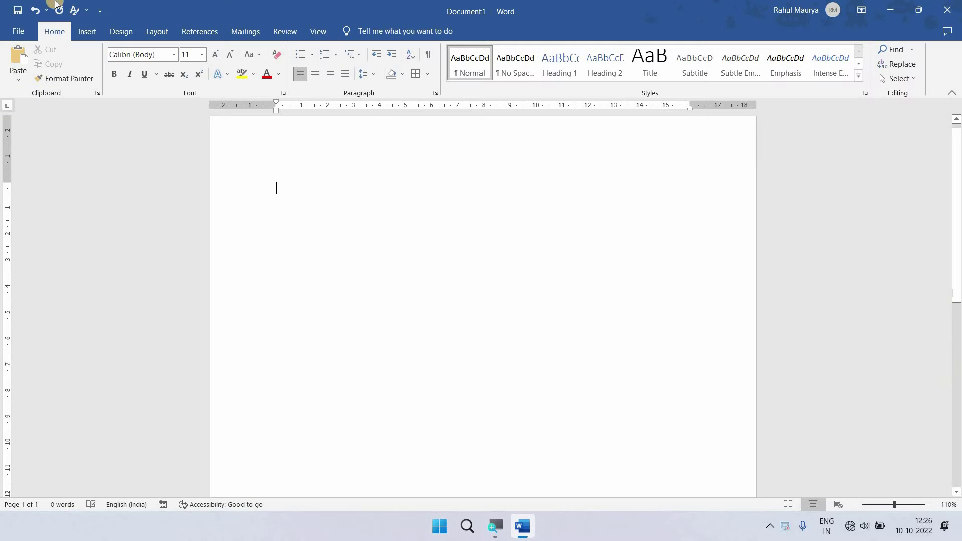
left_click(83, 34)
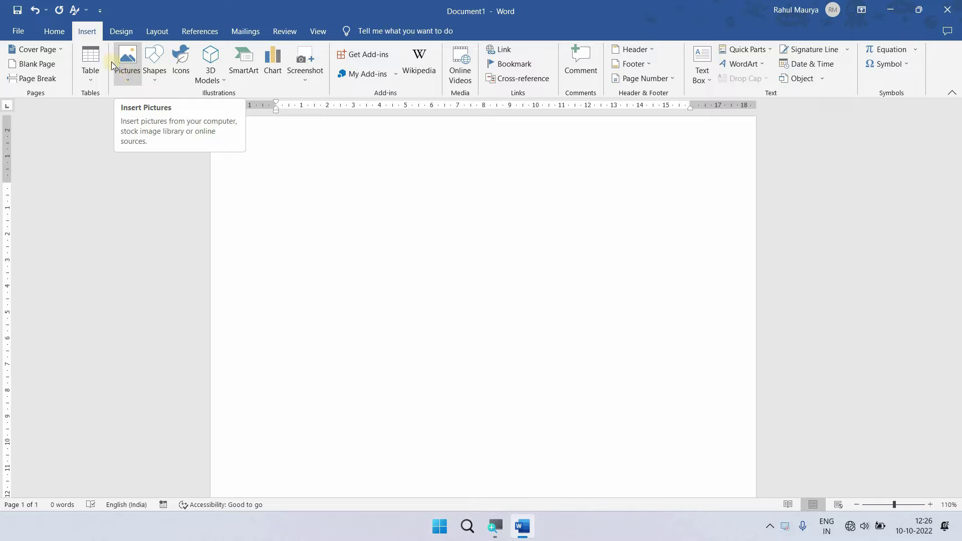
Step: Insert the Eiffel Tower-on-book photo 3254c46a…jpg from Saved Pictures into Document1
left_click(129, 81)
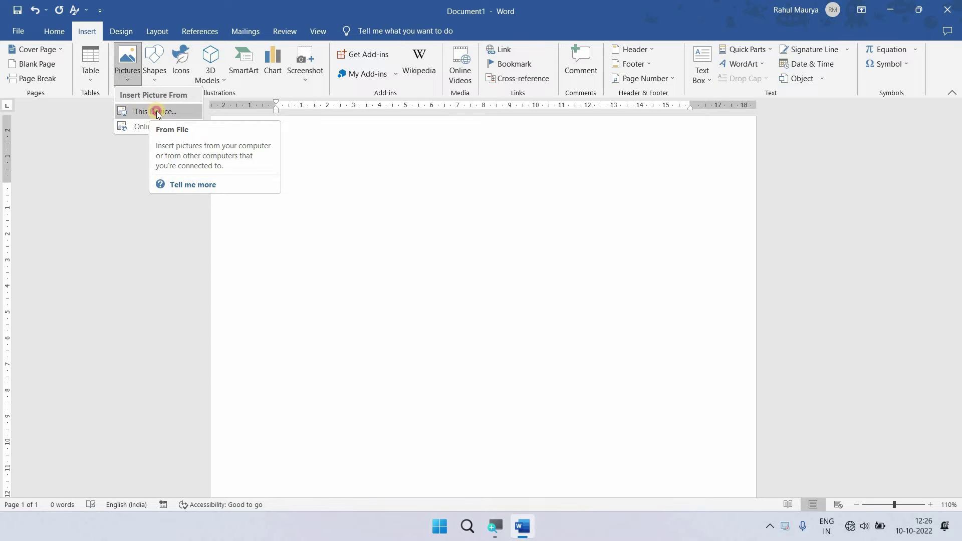
left_click(157, 112)
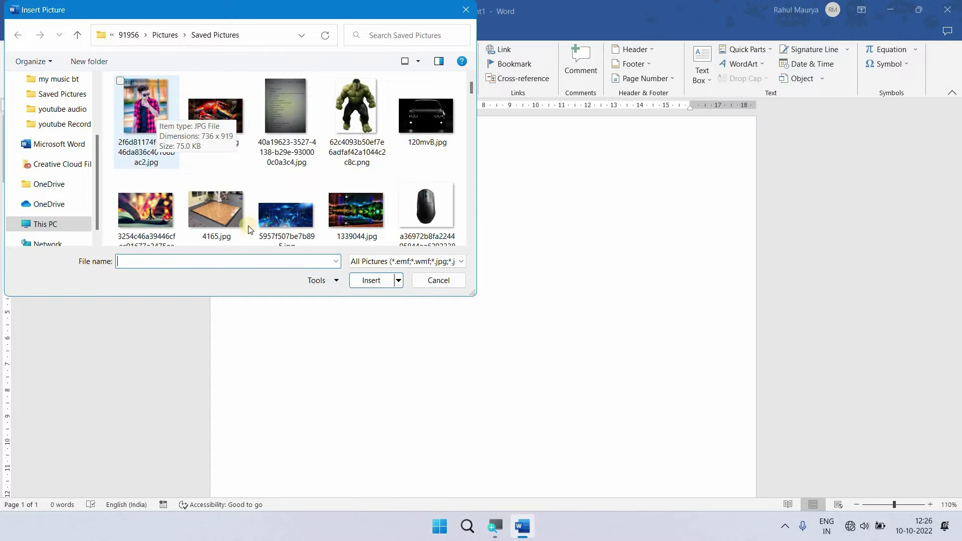
left_click(136, 202)
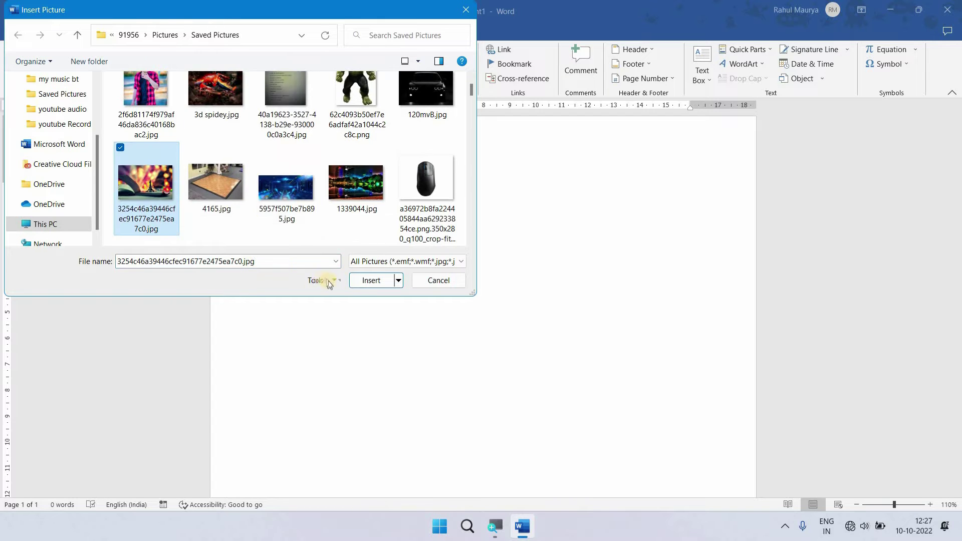
left_click(364, 281)
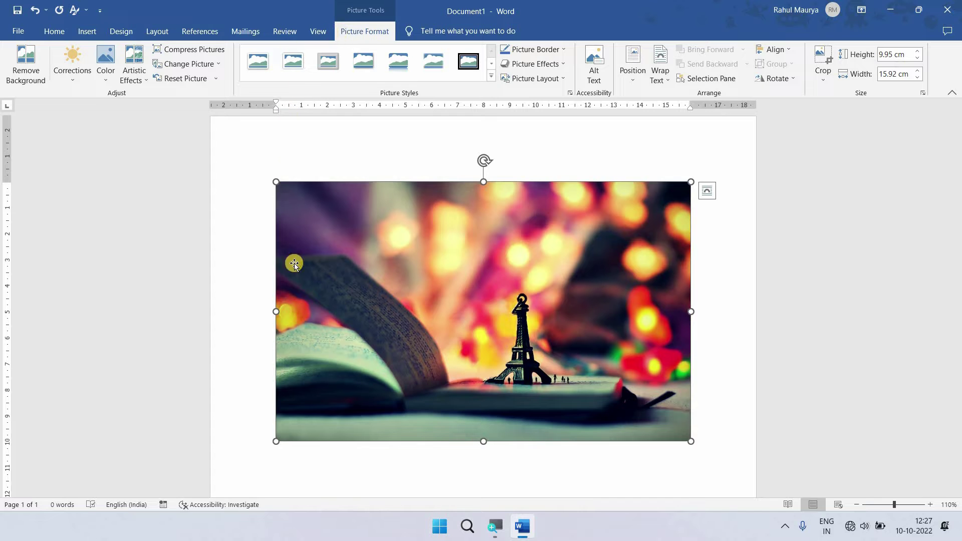
Step: Resize the Eiffel Tower photo by its corner to 6.27 cm high by 10.04 cm wide
scroll(297, 456, "down", 1)
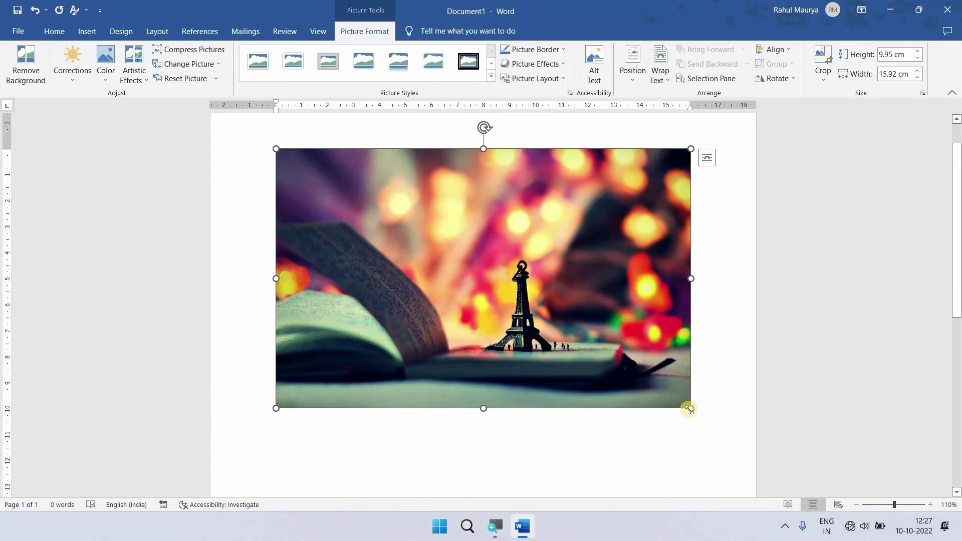
left_click_drag(691, 409, 537, 332)
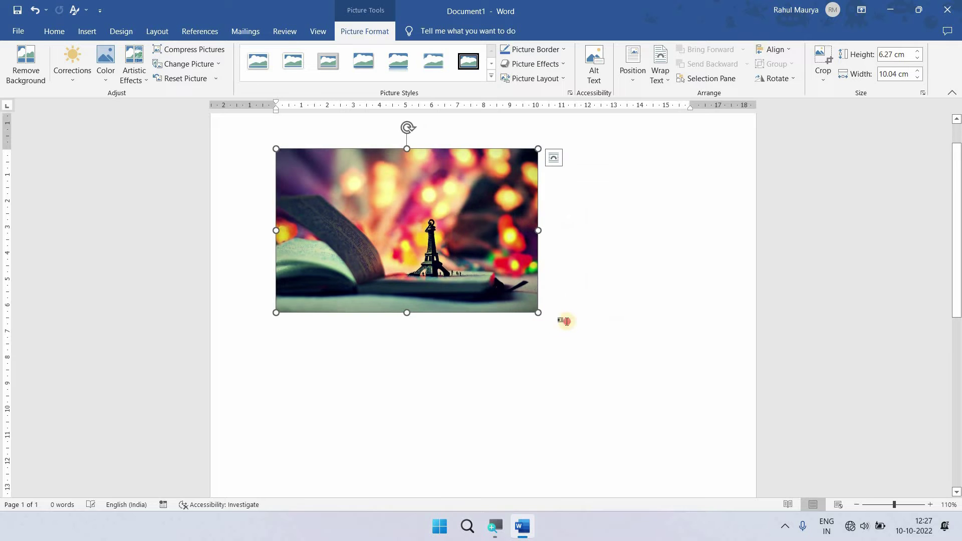
left_click(561, 318)
left_click(274, 335)
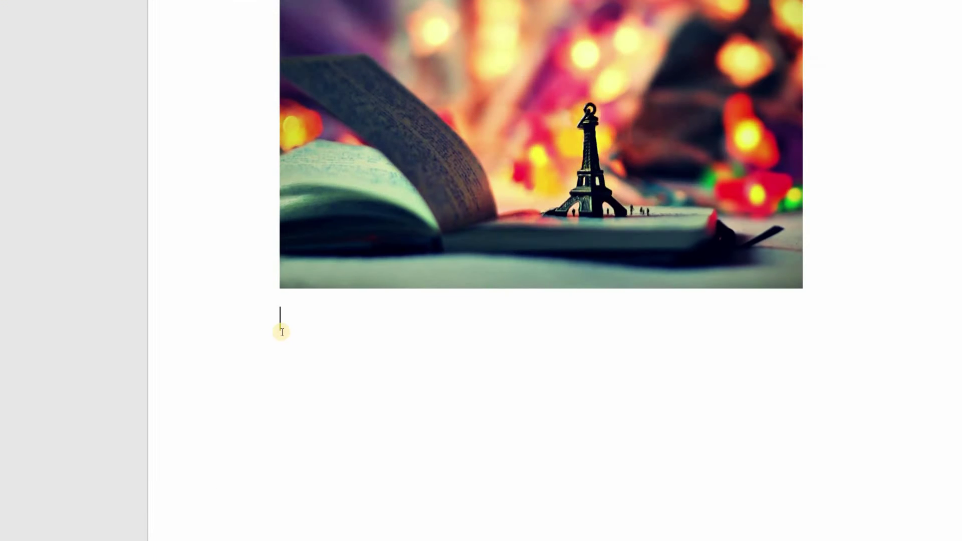
left_click(308, 262)
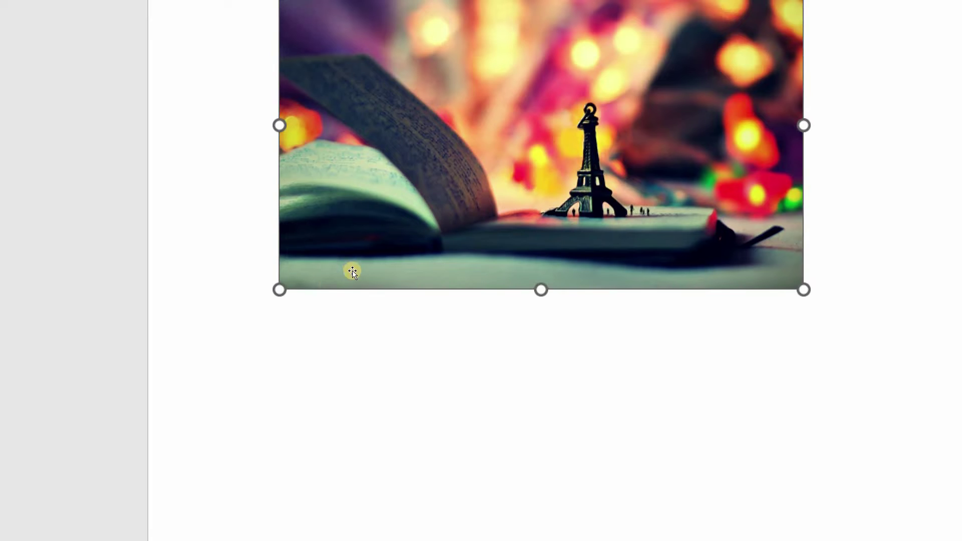
left_click(276, 331)
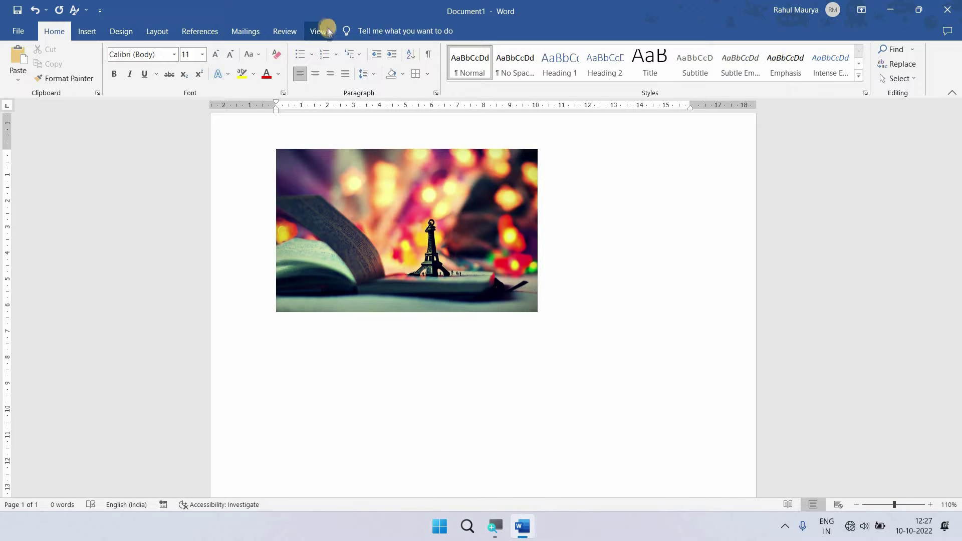
left_click(339, 206)
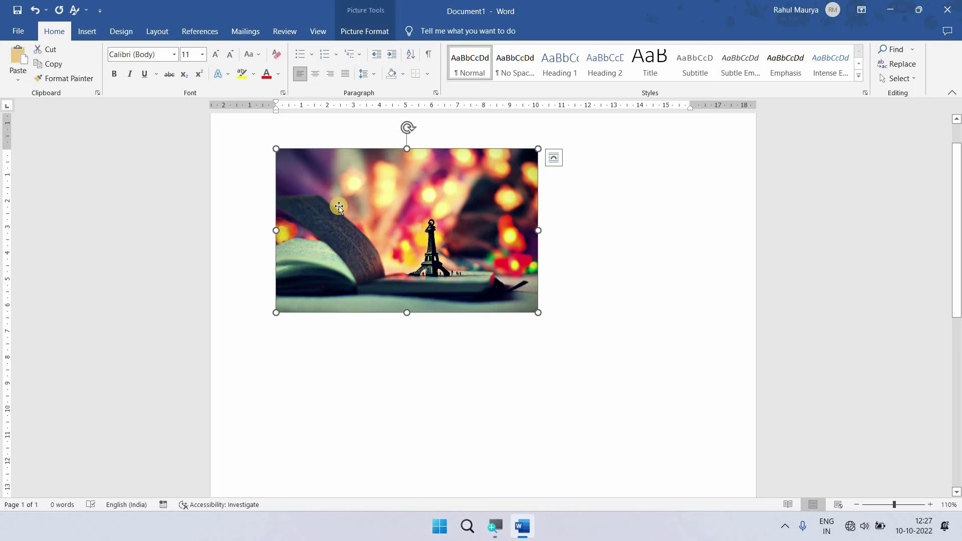
left_click(356, 32)
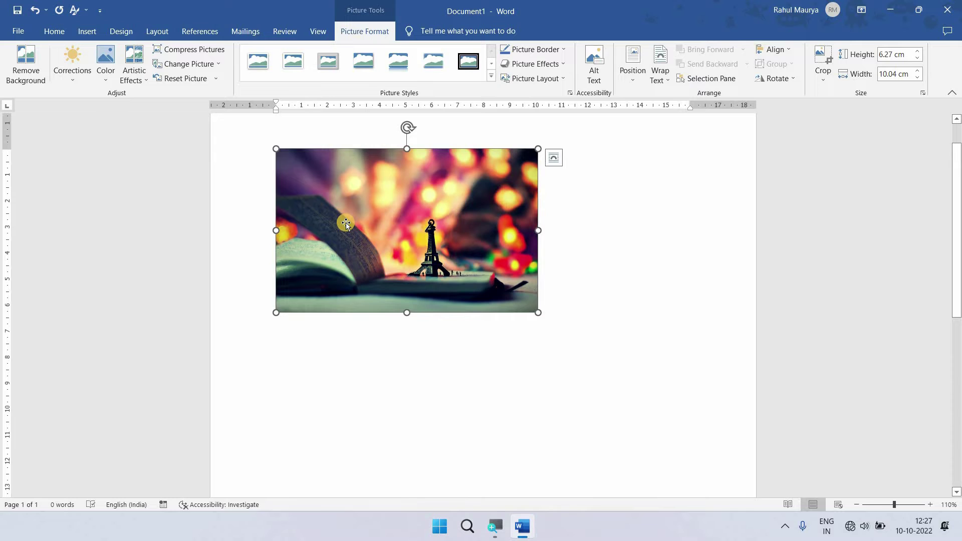
Step: Delete the Eiffel Tower photo and insert the portrait 2f6d81174f979af46da836c40168bac2.jpg in its place
key("Delete")
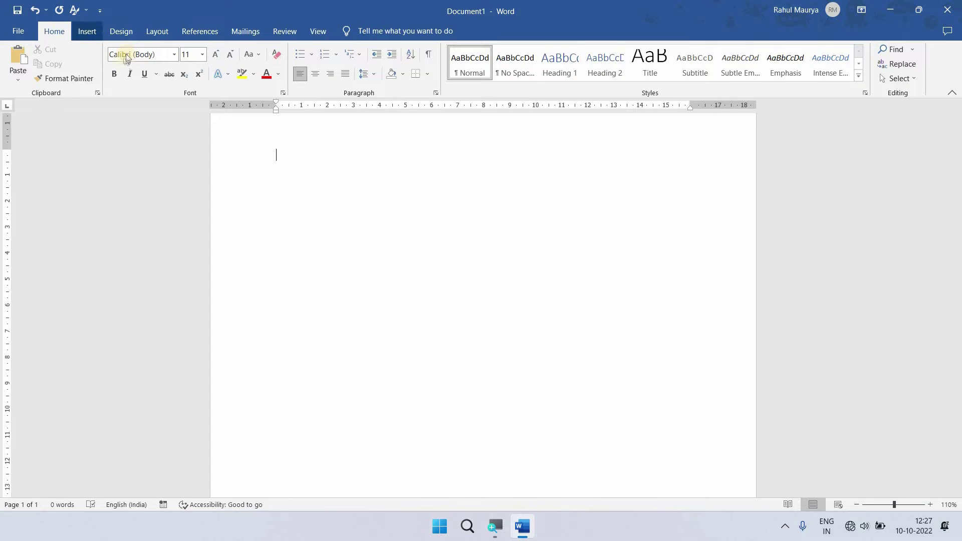
left_click(87, 32)
left_click(128, 63)
left_click(159, 123)
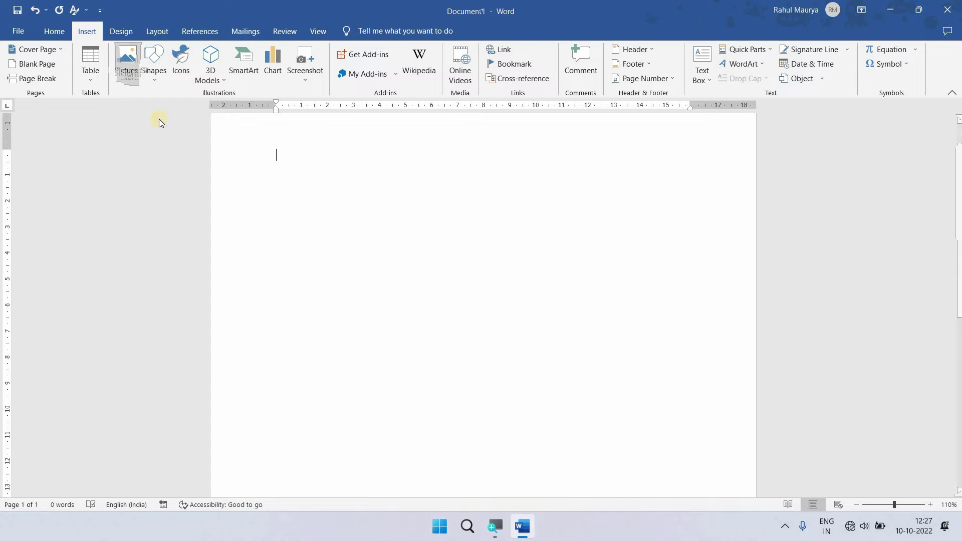
left_click(148, 118)
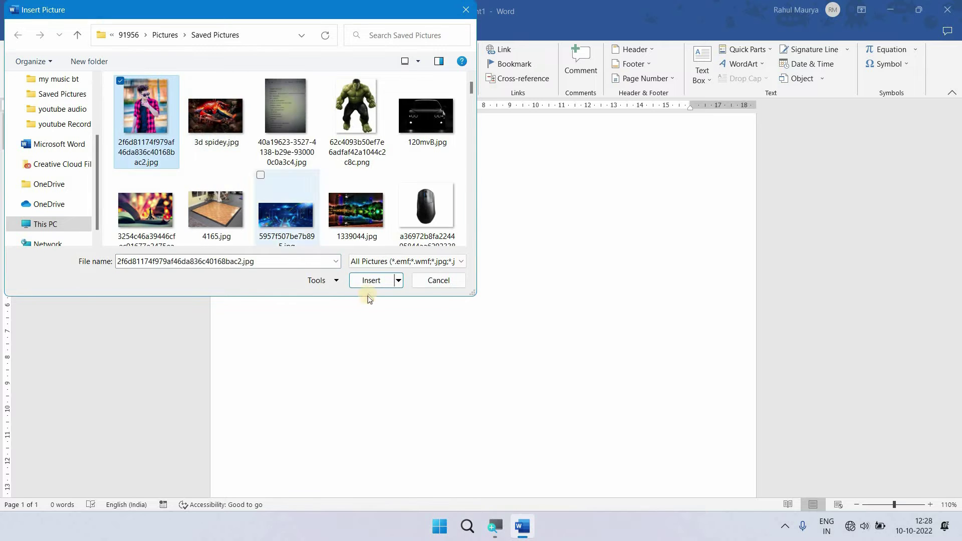
left_click(371, 280)
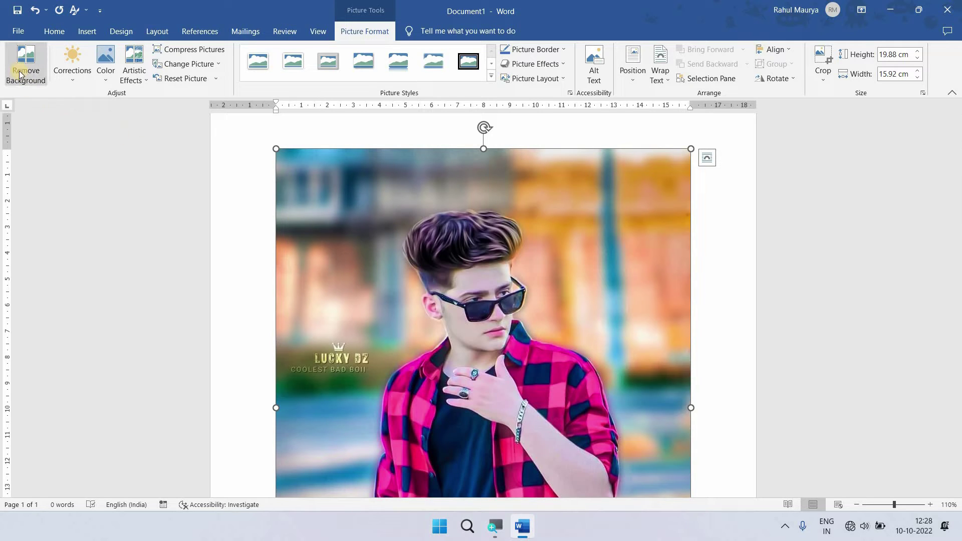
Step: Start Background Removal on the portrait and mark the top of the hair to keep
left_click(19, 70)
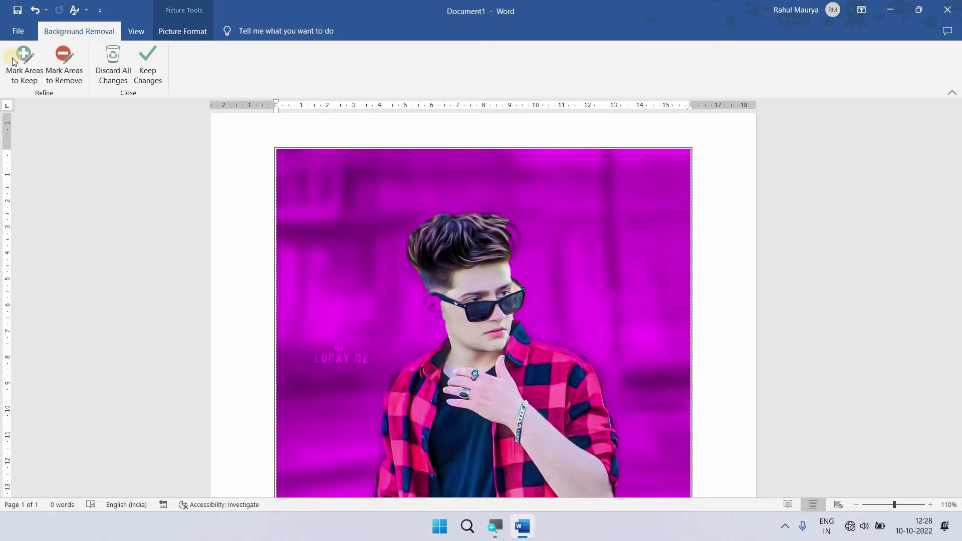
left_click(24, 68)
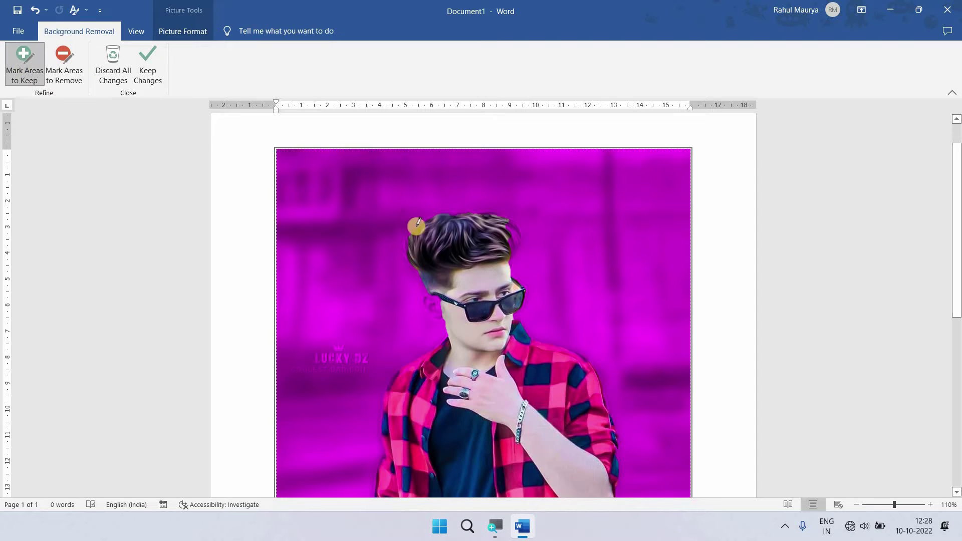
left_click_drag(422, 216, 446, 260)
left_click_drag(387, 260, 443, 288)
scroll(432, 393, "up", 6, "ctrl")
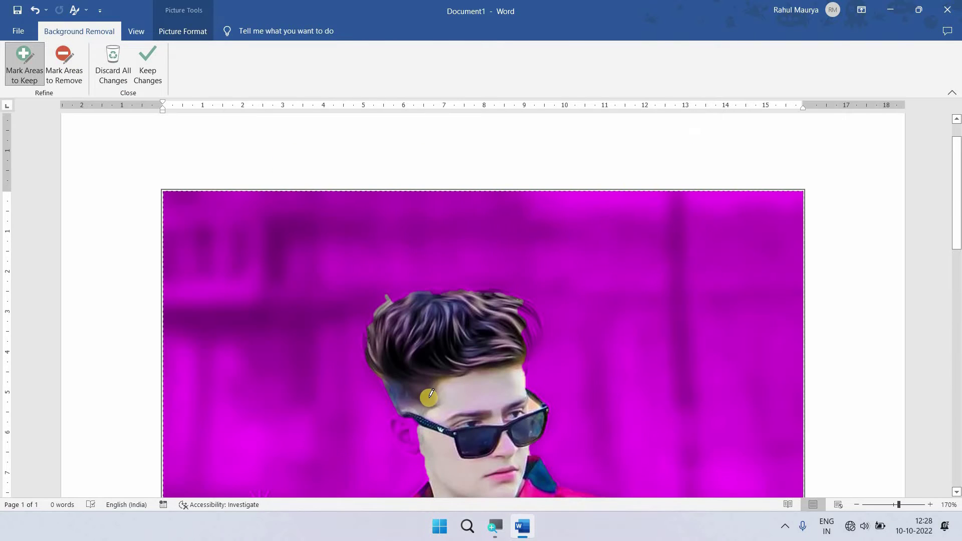
scroll(432, 393, "down", 3)
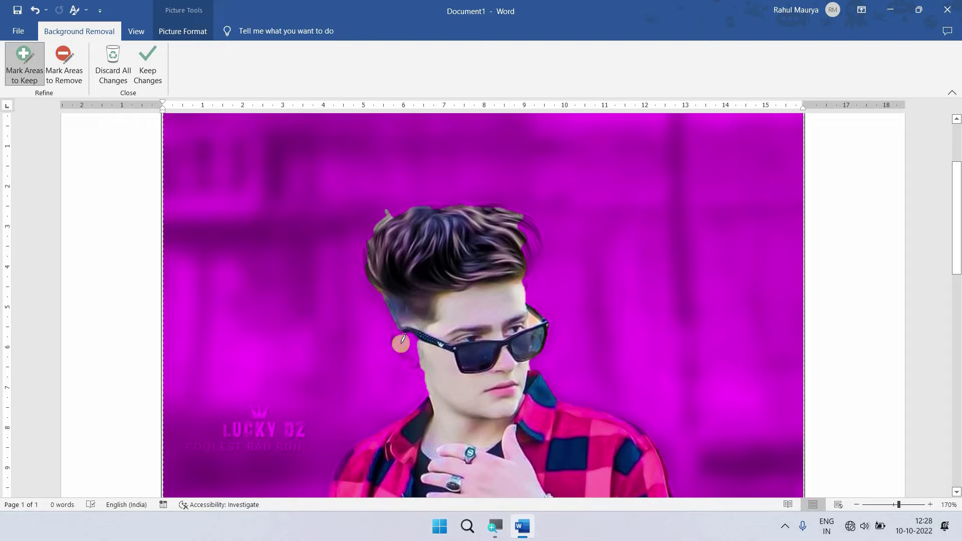
Step: Mark the ear beside the glasses and the left arm as areas to keep
left_click_drag(418, 326, 390, 349)
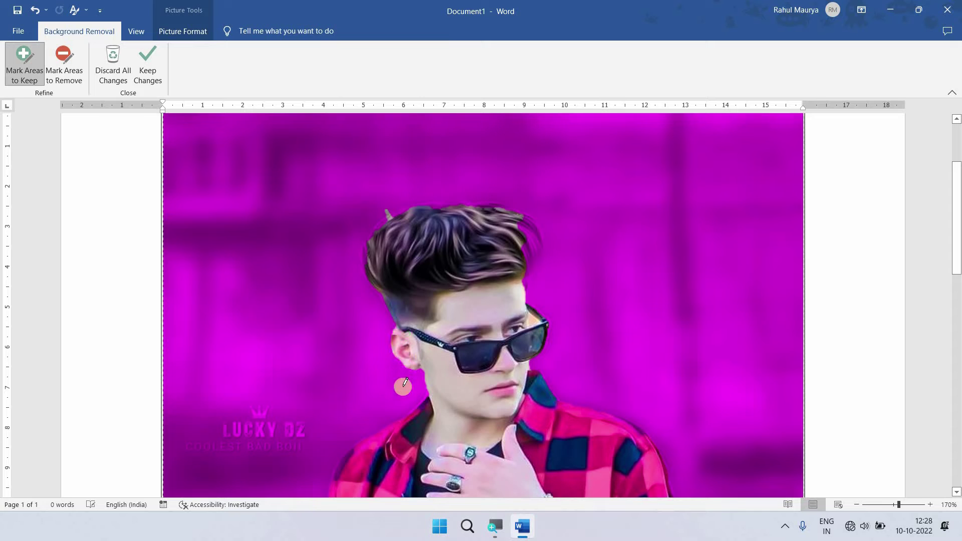
scroll(406, 386, "down", 3)
scroll(406, 389, "down", 3)
scroll(371, 316, "down", 3)
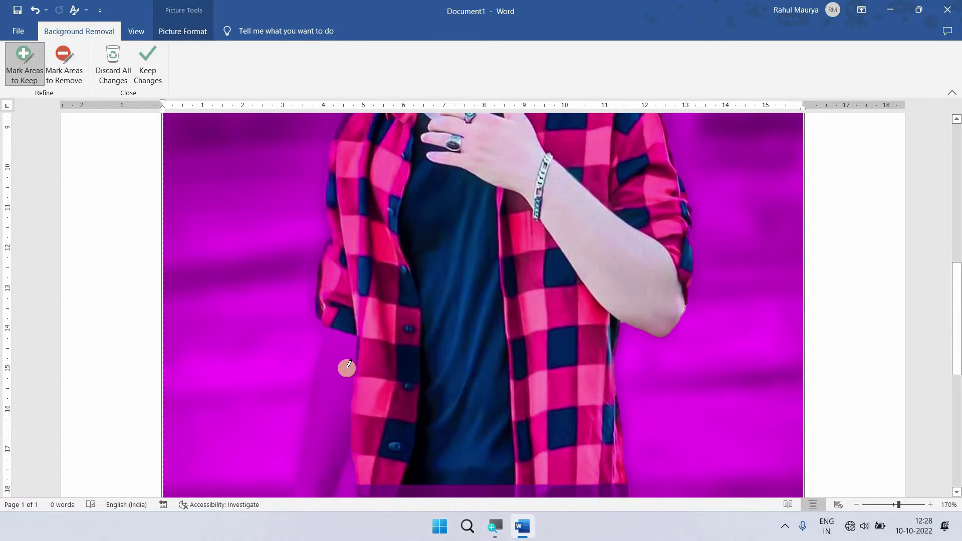
scroll(351, 310, "down", 2)
scroll(361, 253, "down", 1)
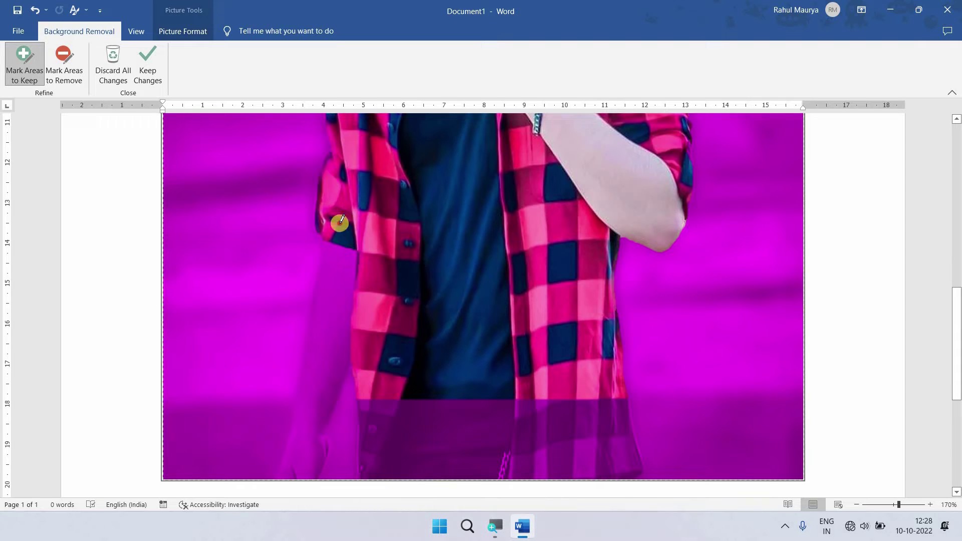
left_click_drag(351, 256, 331, 395)
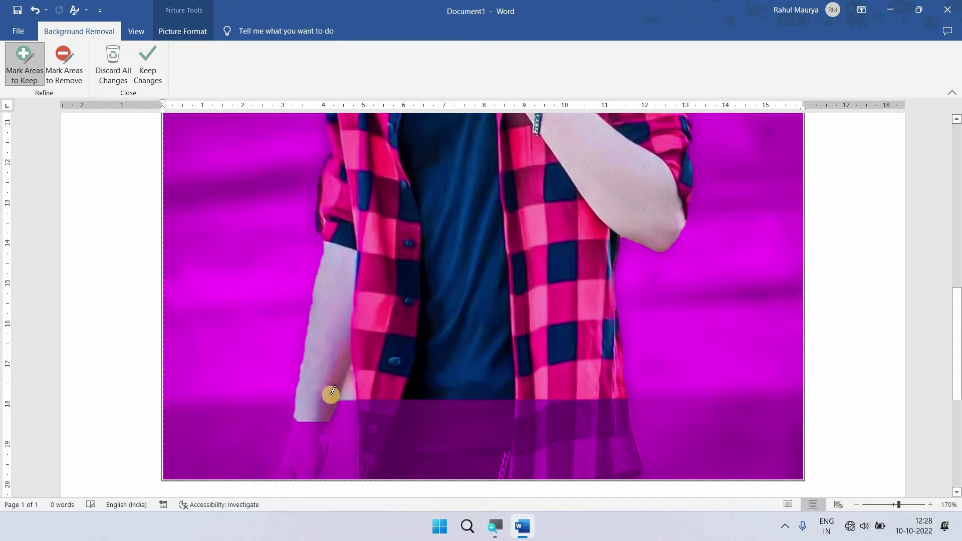
scroll(331, 395, "down", 3)
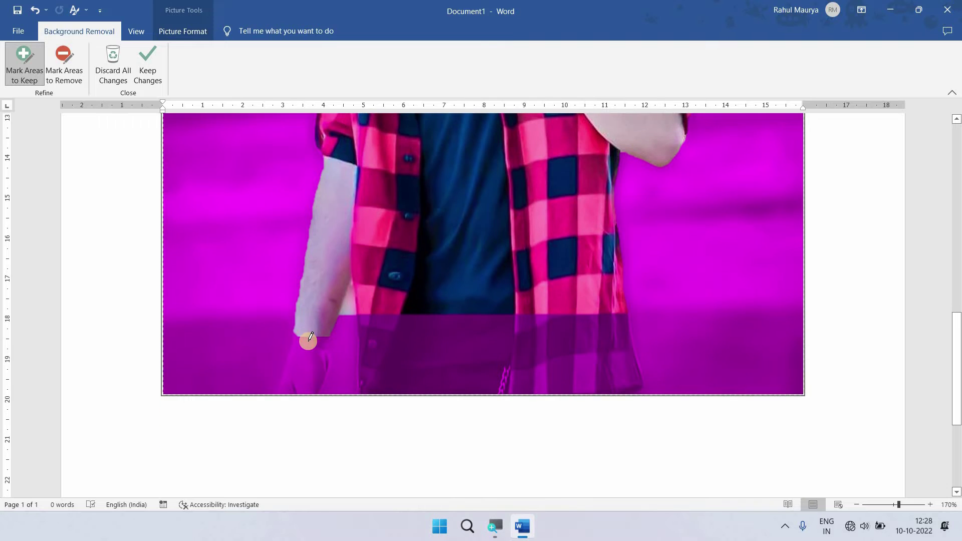
Step: Refine the lower arm with remove and keep marks, then keep the background removal changes
left_click(60, 66)
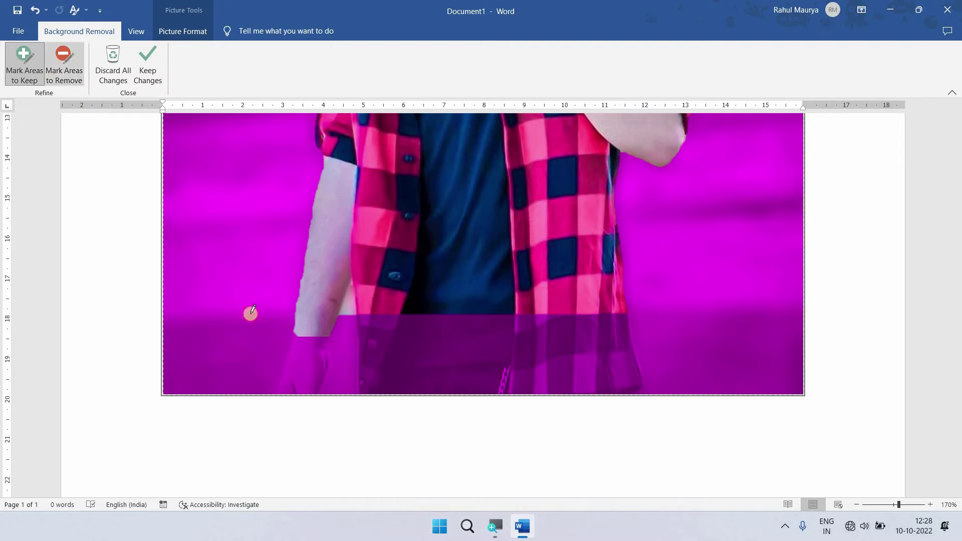
left_click_drag(323, 359, 323, 262)
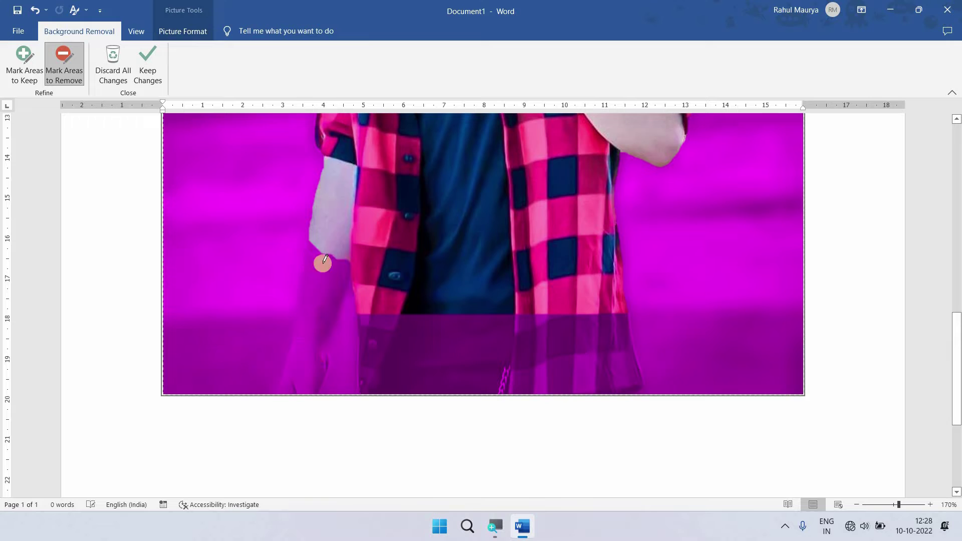
left_click(25, 63)
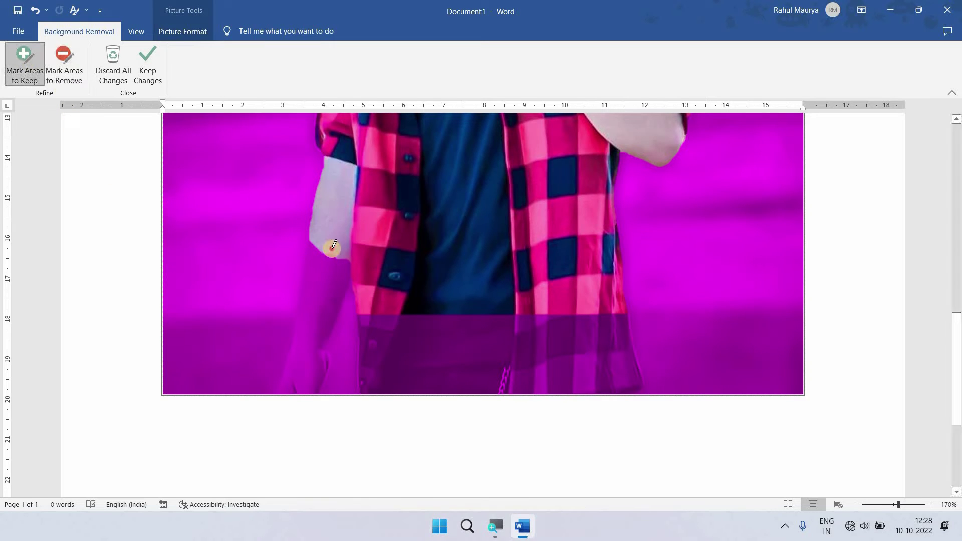
left_click_drag(324, 281, 320, 293)
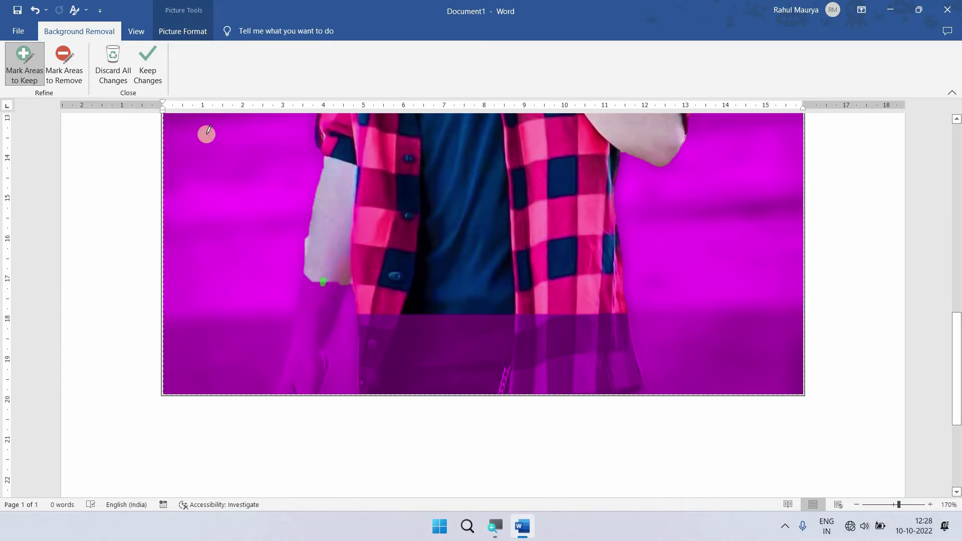
left_click(143, 59)
scroll(341, 326, "up", 2)
Step: Select the background-free portrait photo and delete it
scroll(361, 300, "up", 2)
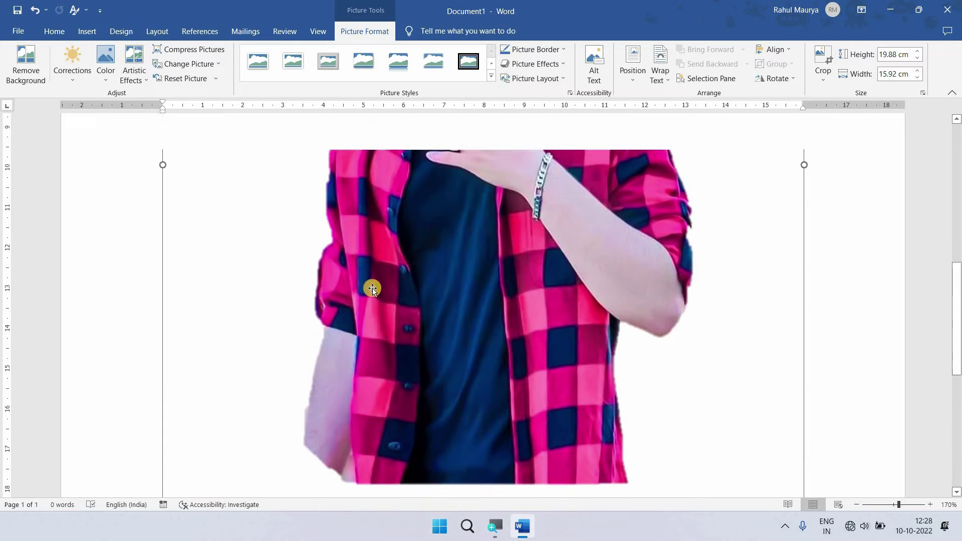
scroll(431, 226, "up", 2)
scroll(451, 175, "up", 2)
scroll(417, 185, "up", 1)
scroll(417, 184, "down", 4, "ctrl")
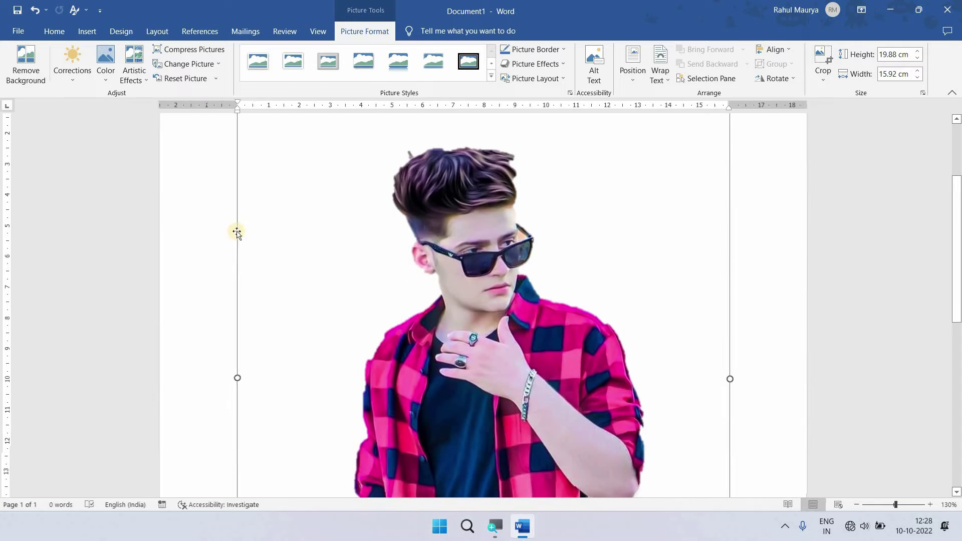
left_click(200, 215)
left_click(477, 282)
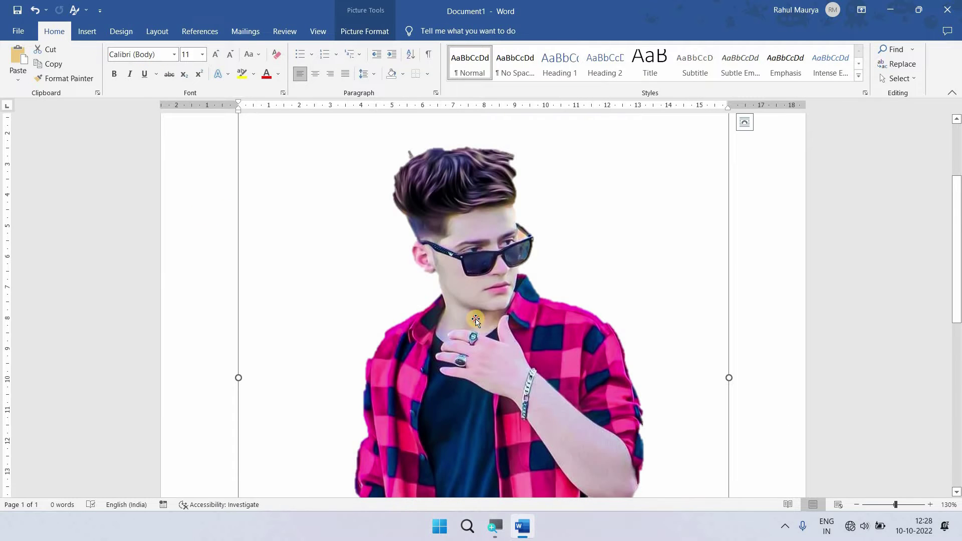
key("Delete")
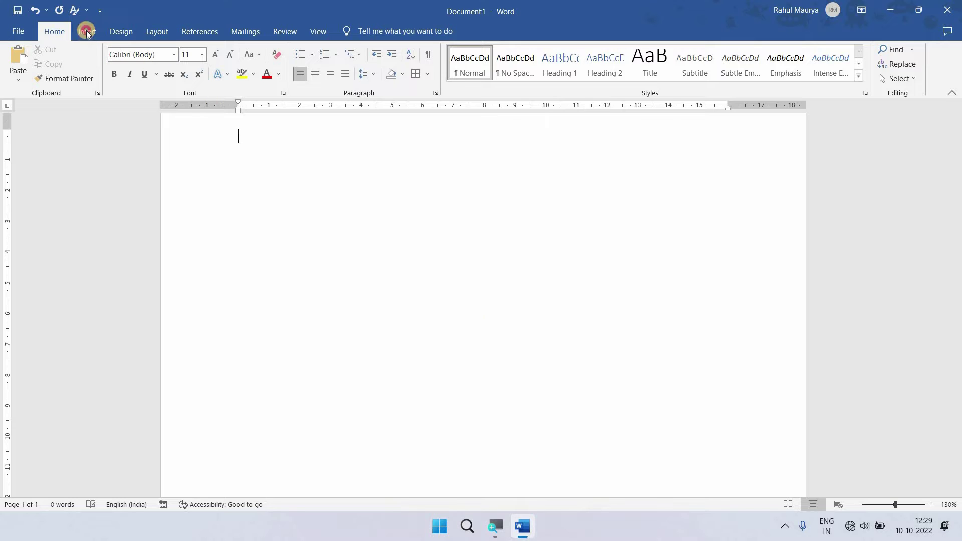
Step: Insert the open book with tiny Eiffel Tower photo from this device
left_click(88, 31)
left_click(128, 65)
left_click(143, 112)
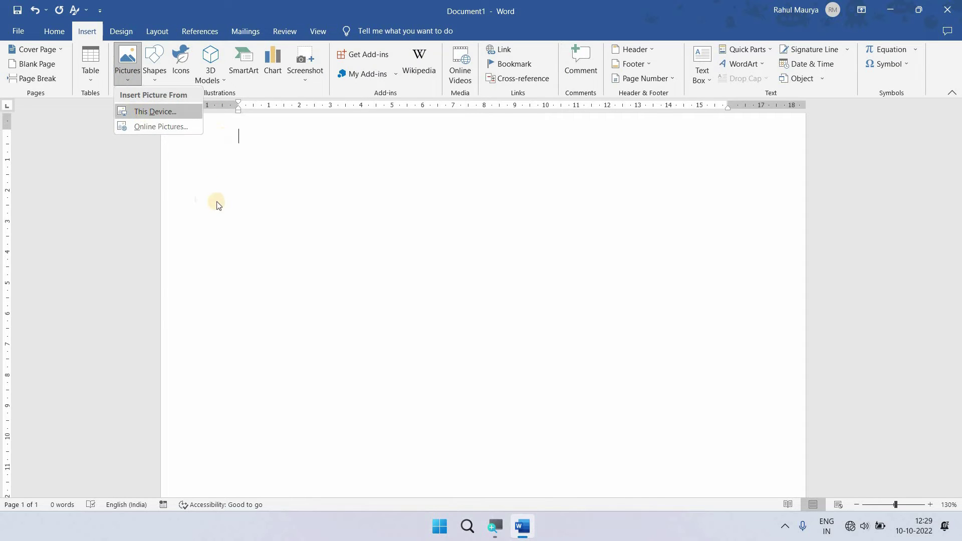
left_click(160, 207)
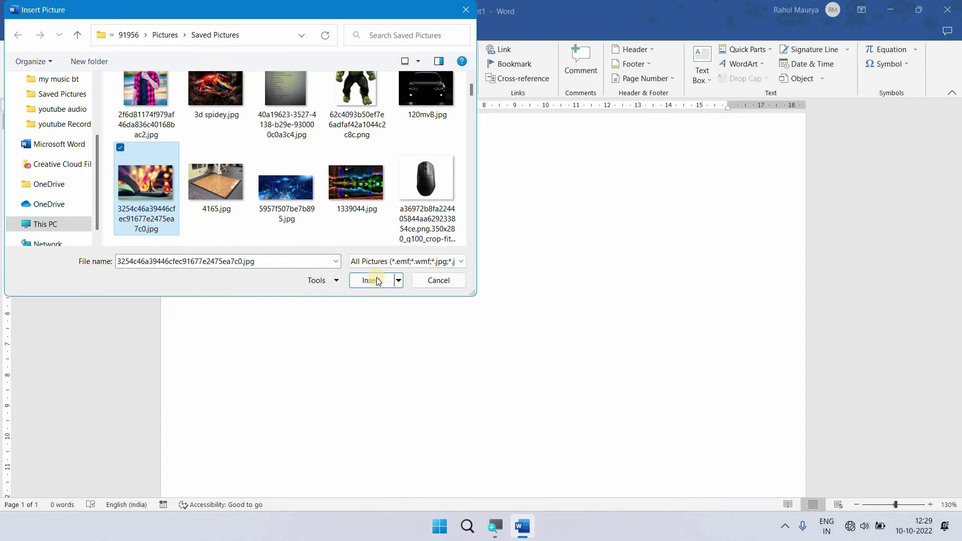
left_click(372, 280)
scroll(377, 277, "up", 3)
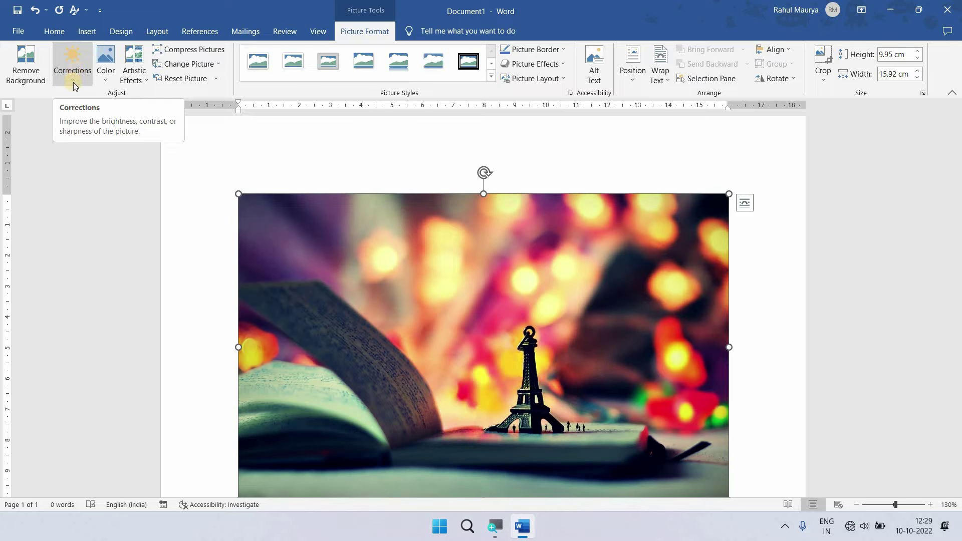
Step: Apply a brighter, lower-contrast Corrections preset to the book photo
left_click(73, 77)
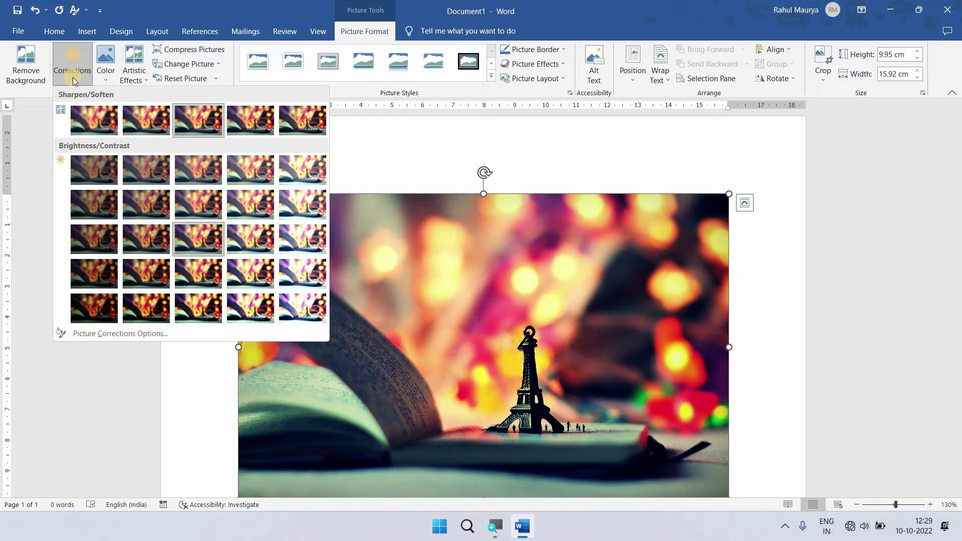
left_click(249, 168)
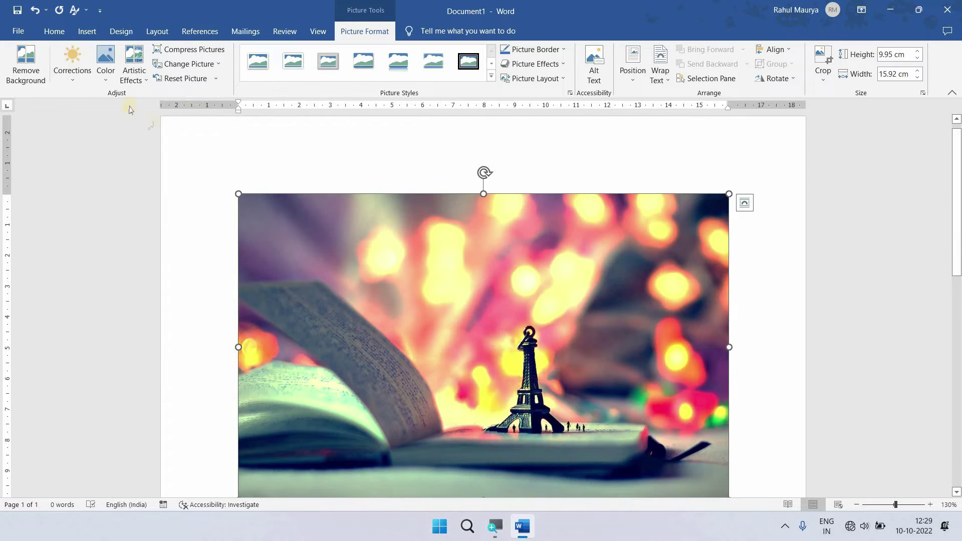
left_click(72, 65)
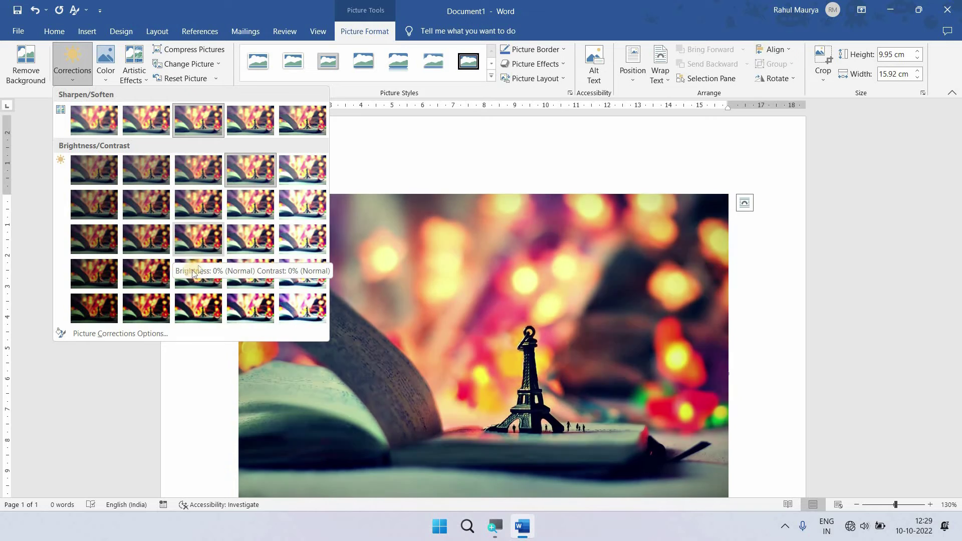
Step: Return brightness and contrast to Normal (0%, 0%) and recolour the photo with a yellow tint
left_click(198, 272)
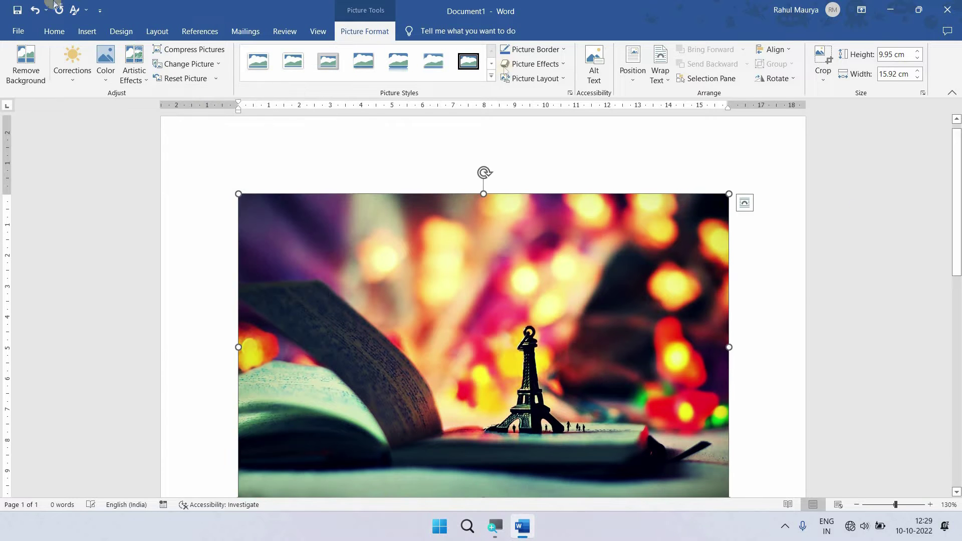
left_click(107, 73)
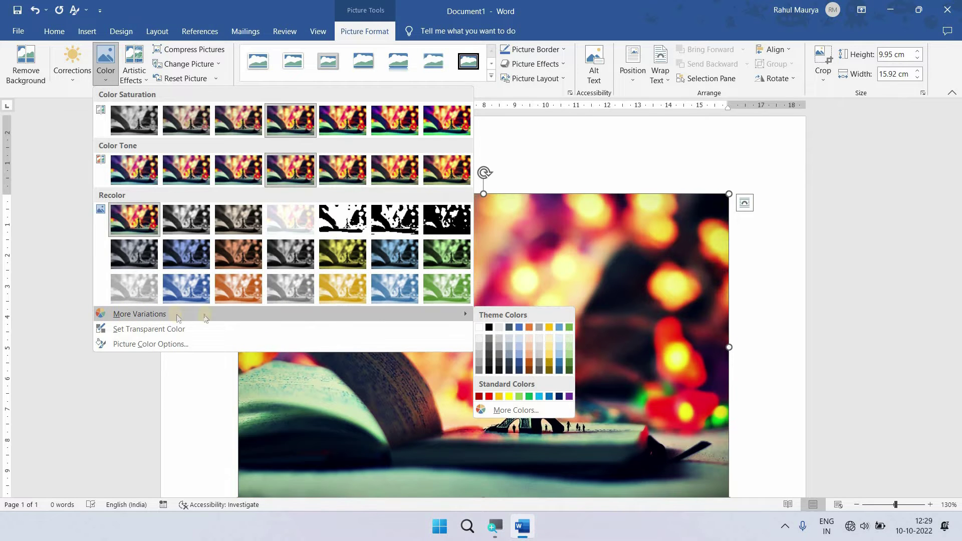
mouse_move(139, 314)
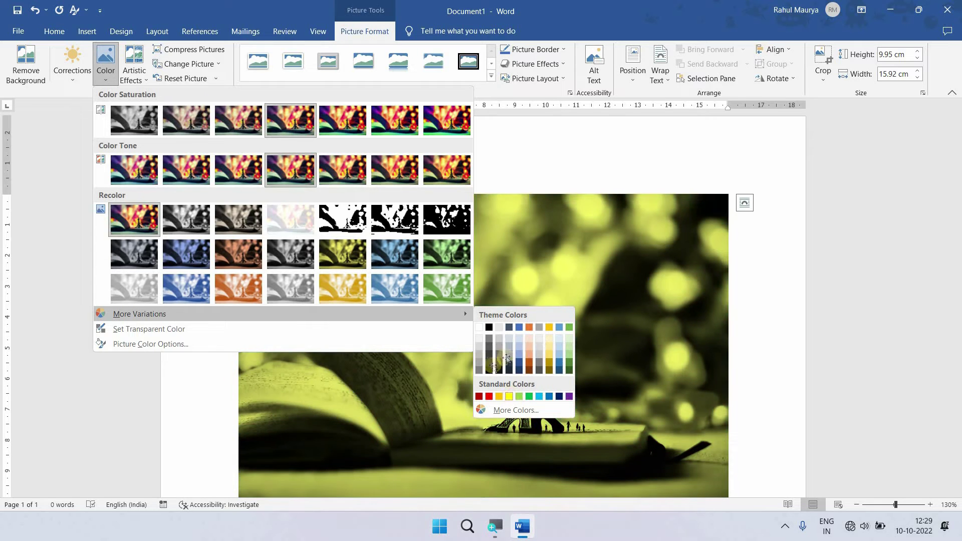
left_click(509, 398)
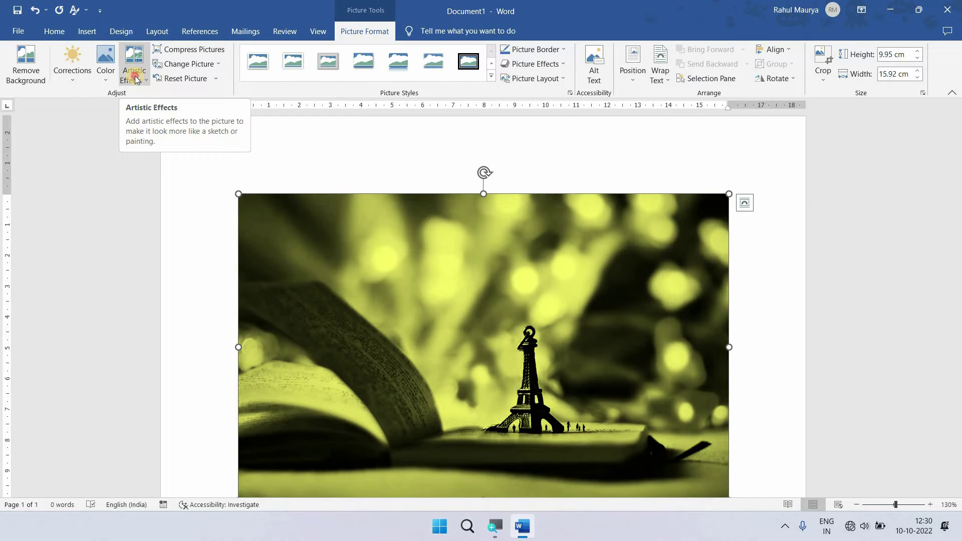
Step: Apply the Glass artistic effect to the yellow-tinted book photo
left_click(135, 76)
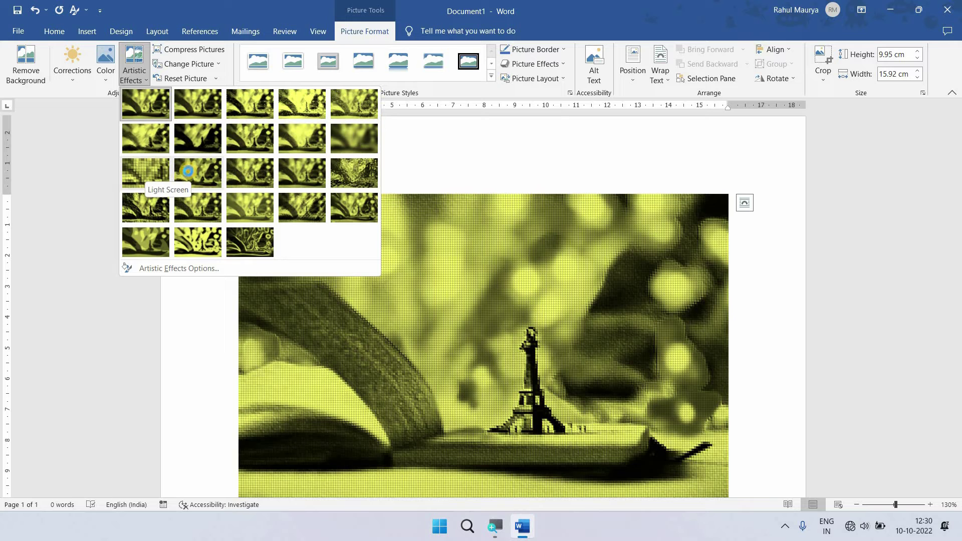
left_click(334, 175)
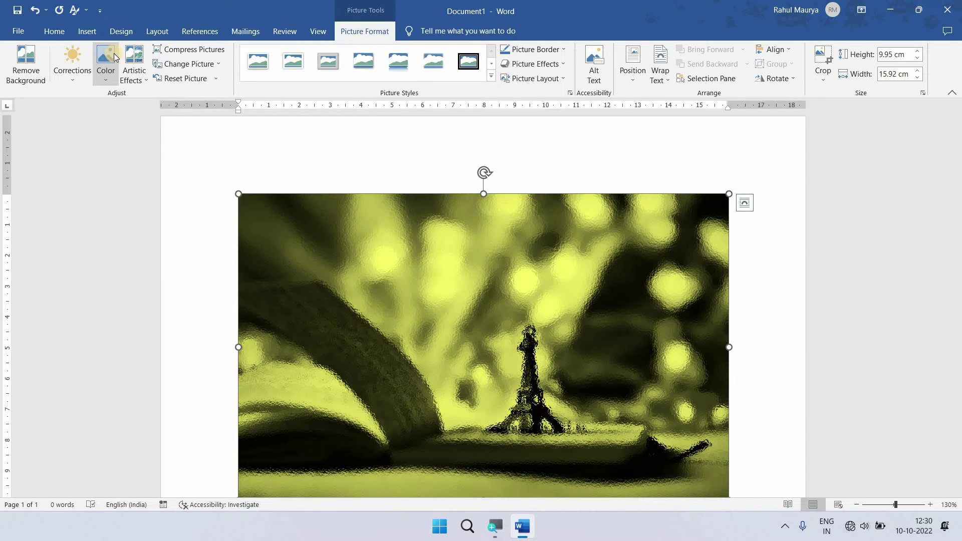
left_click(188, 49)
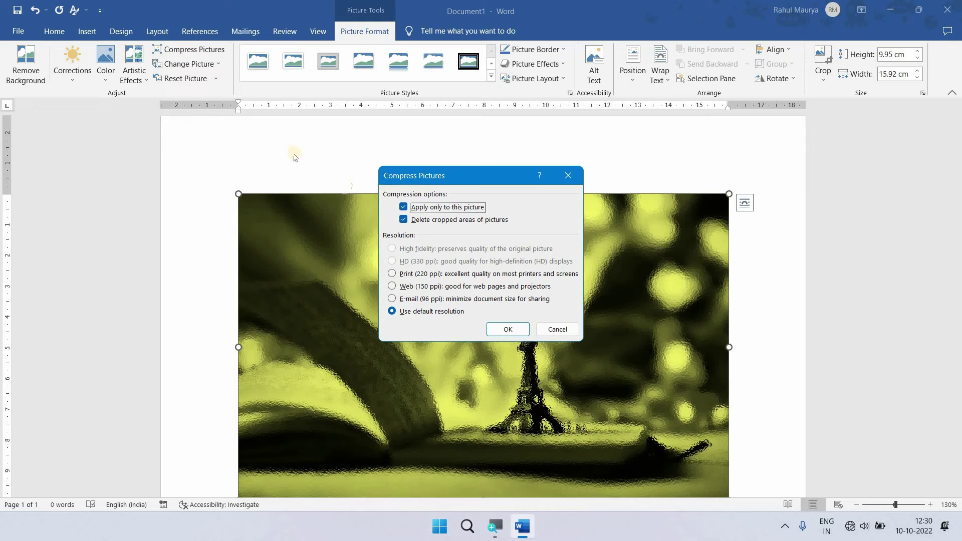
left_click_drag(451, 176, 303, 161)
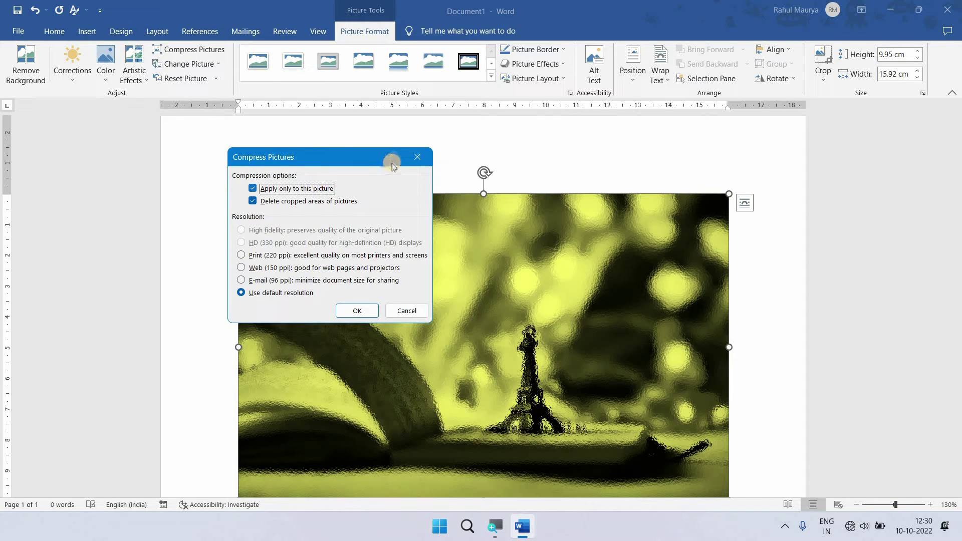
left_click(415, 157)
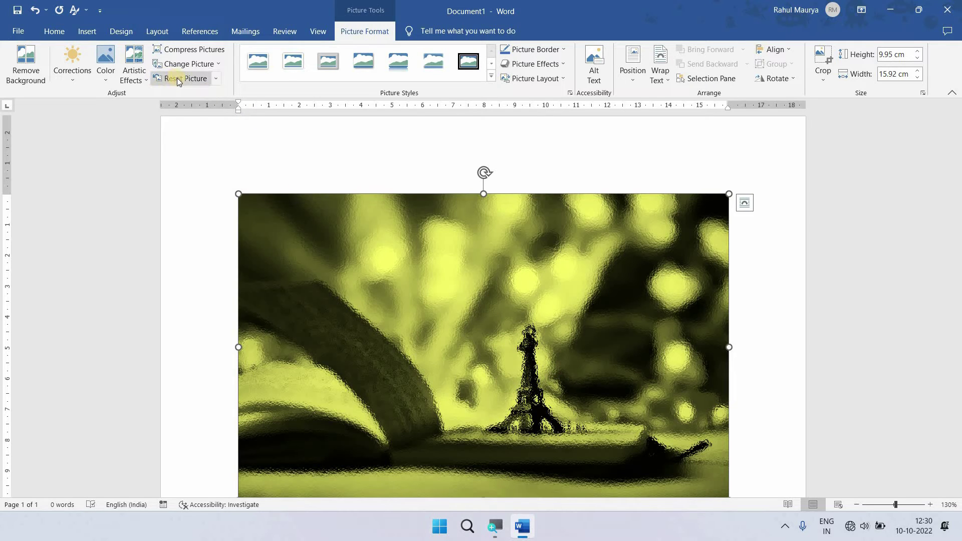
Step: Reset the photo to its original look, undoing once to compare before resetting again
left_click(195, 80)
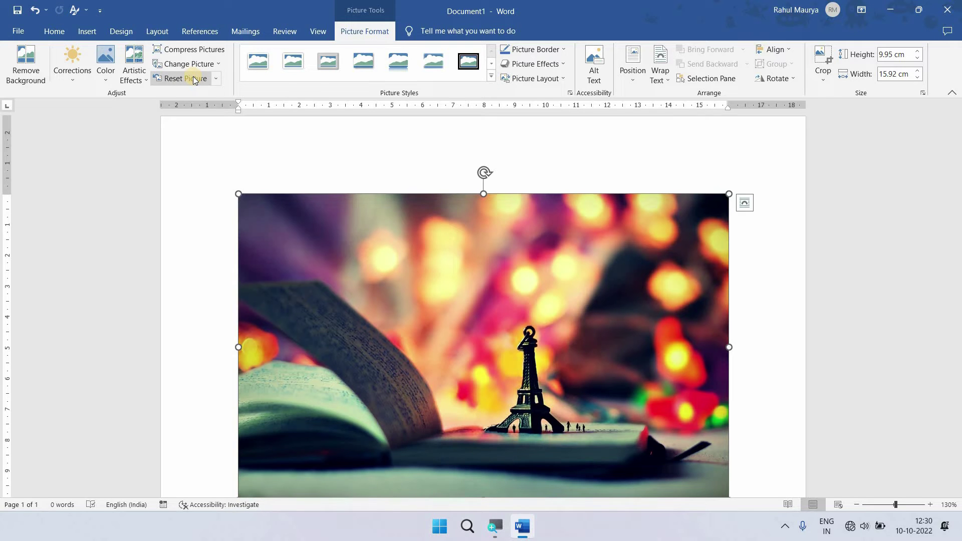
key("ctrl+z")
left_click(195, 80)
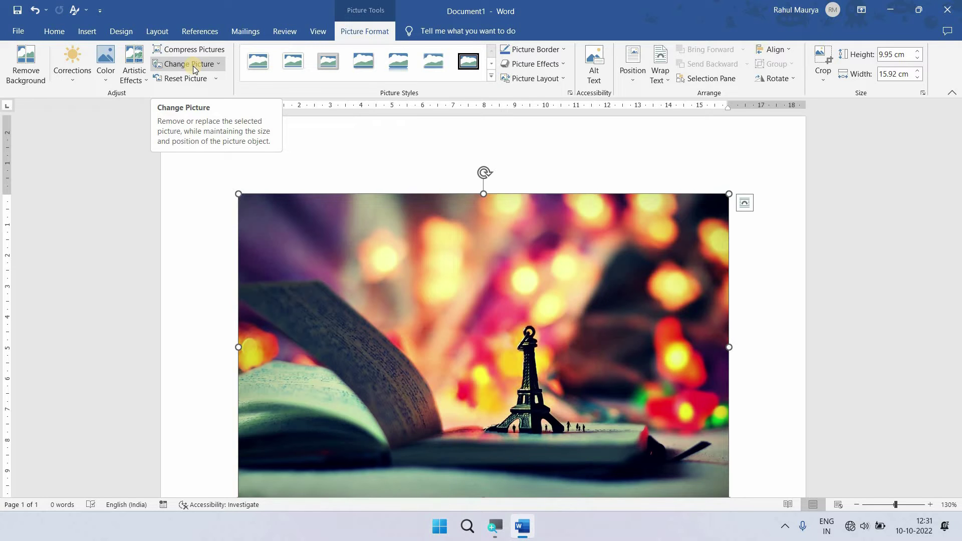
left_click(193, 65)
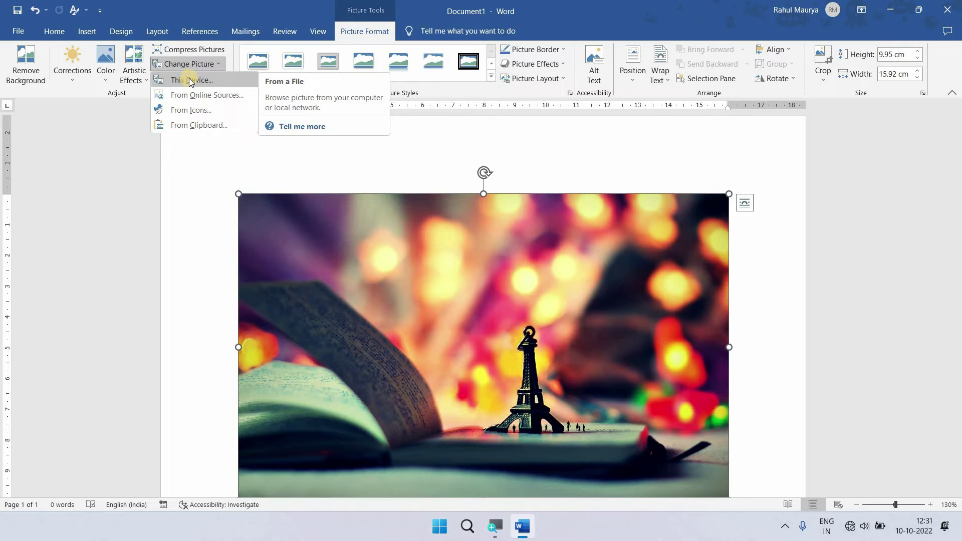
left_click(190, 80)
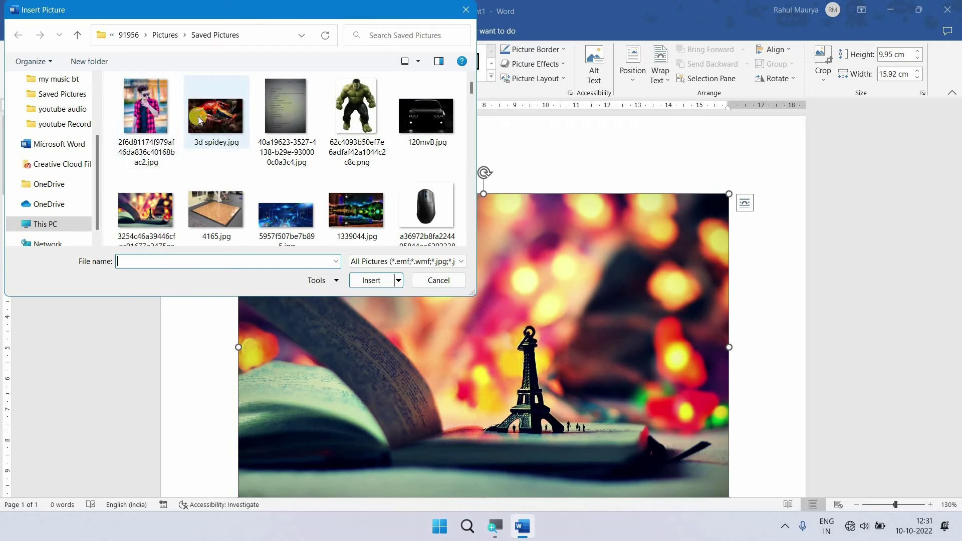
left_click(371, 280)
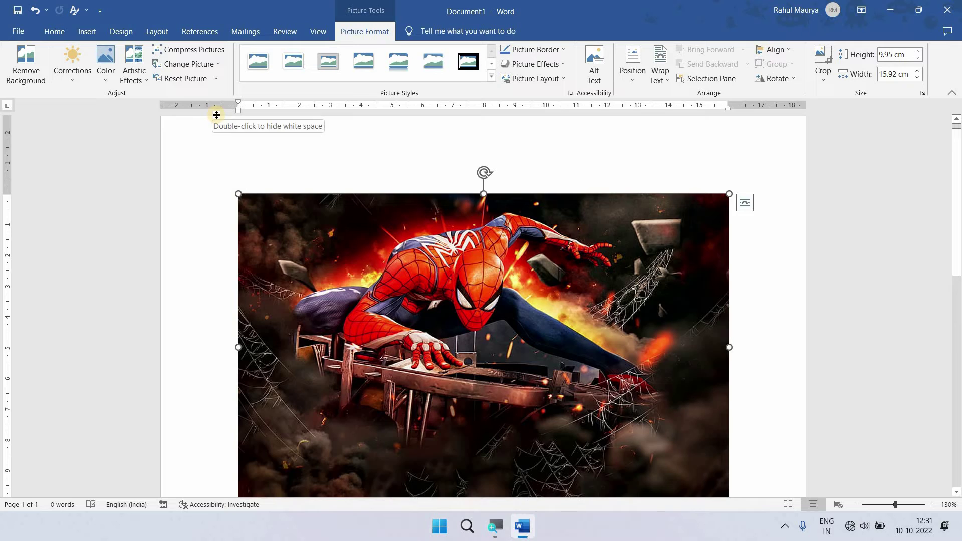
key("ctrl+z")
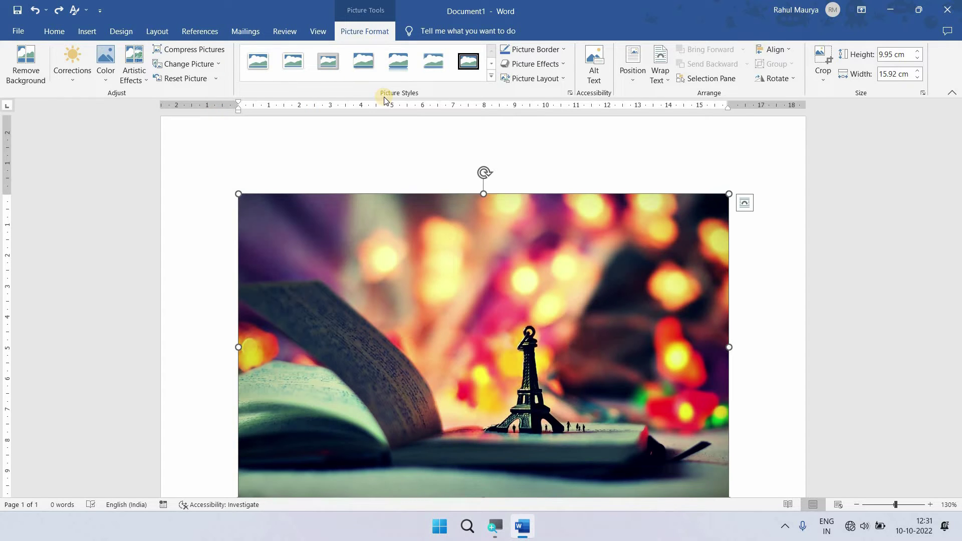
Step: Try the thick black matte and oval framed picture styles on the photo
left_click(491, 78)
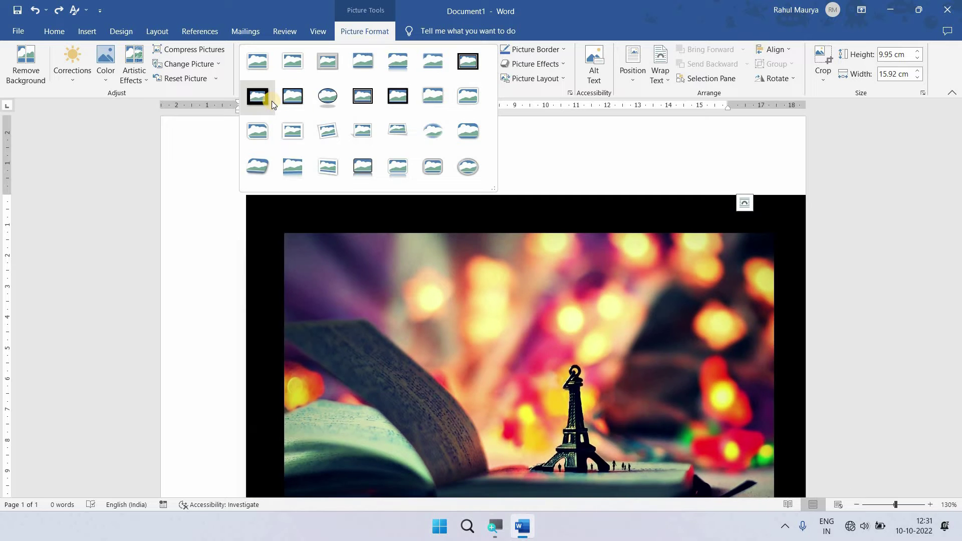
left_click(272, 101)
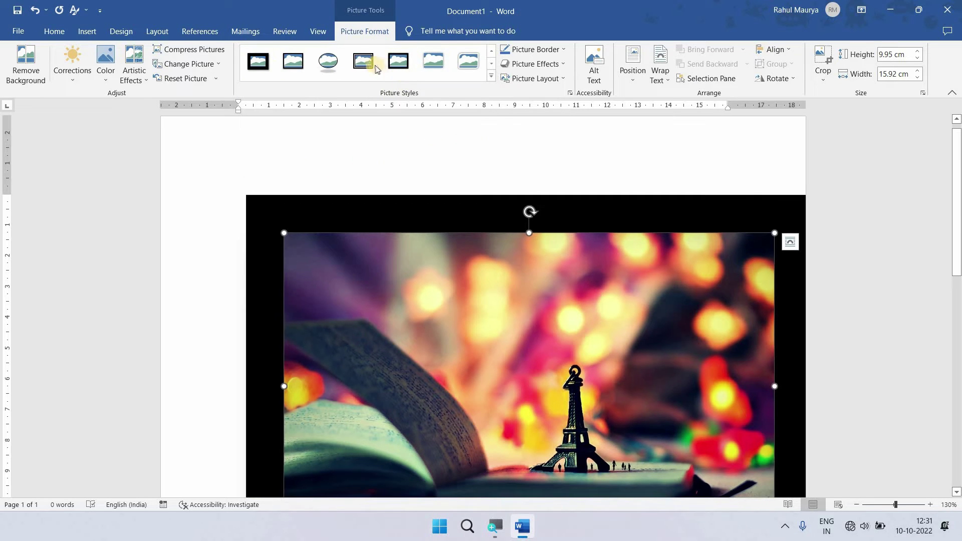
left_click(329, 62)
scroll(352, 172, "down", 2, "ctrl")
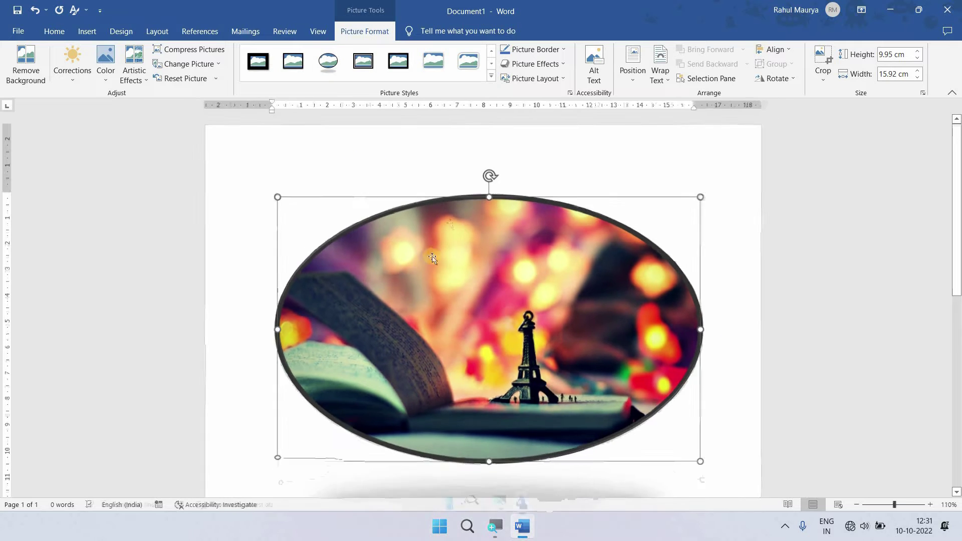
left_click(328, 74)
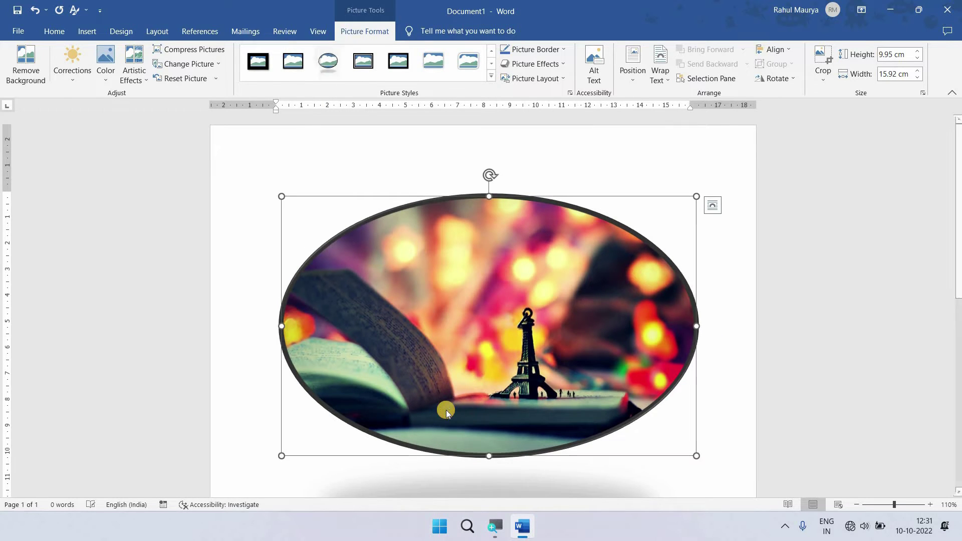
scroll(446, 410, "down", 3)
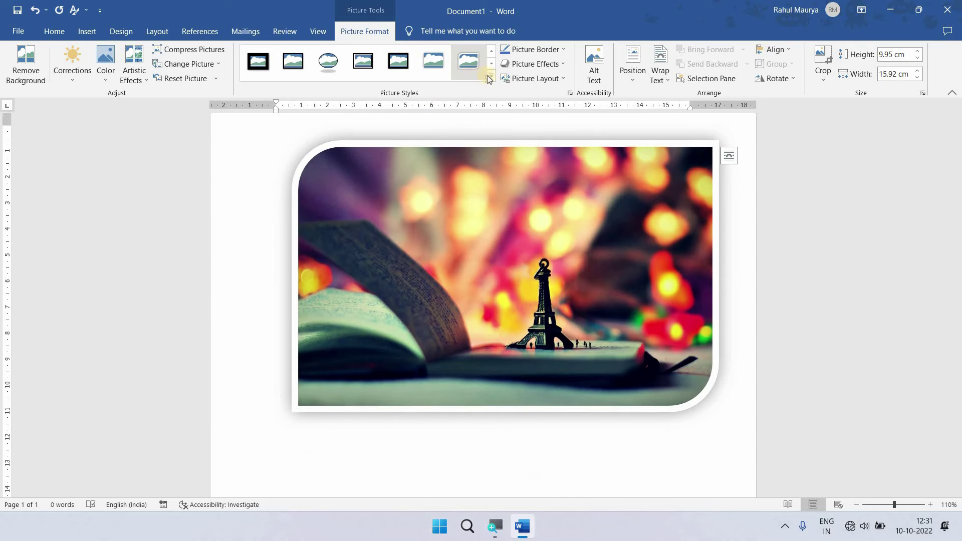
Step: Apply the Metal Rounded Rectangle style from the full picture styles gallery
left_click(491, 76)
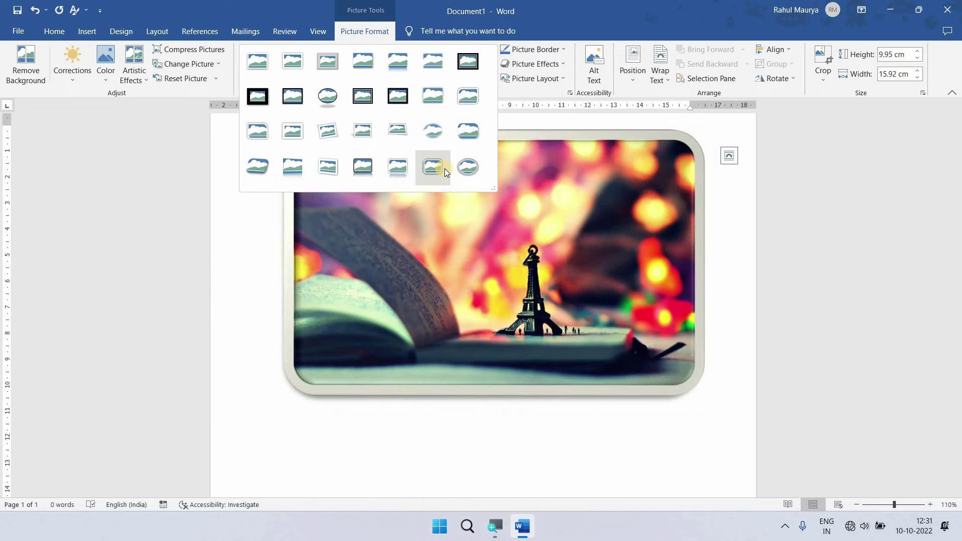
left_click(444, 168)
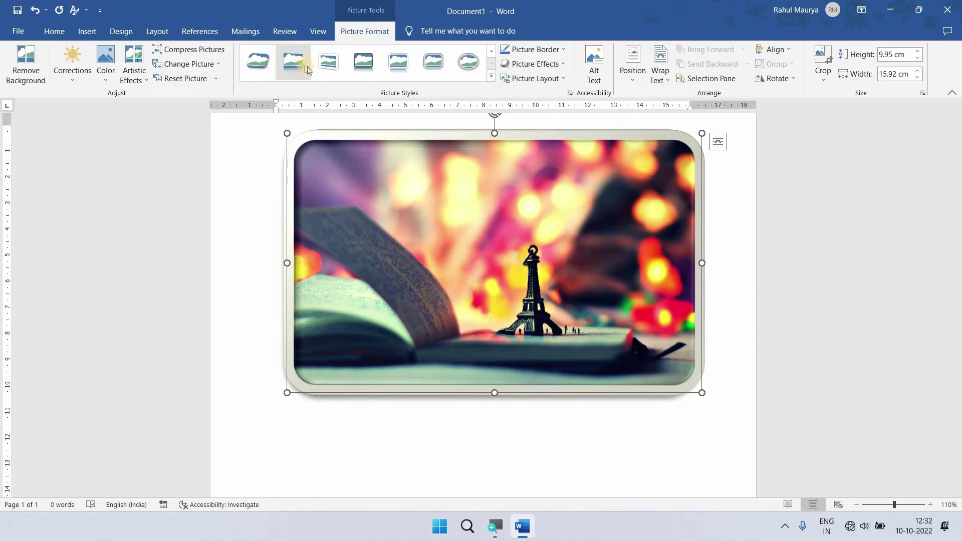
left_click(492, 76)
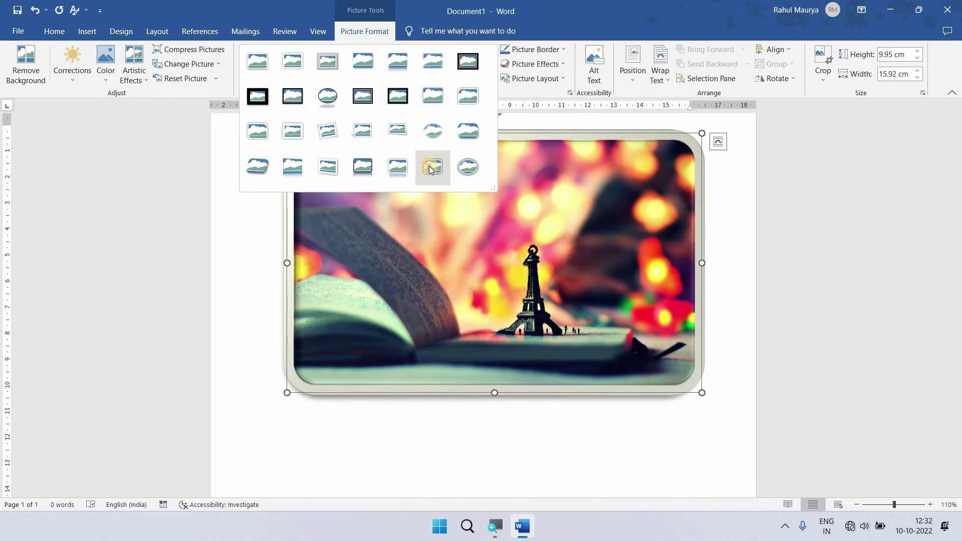
left_click(429, 166)
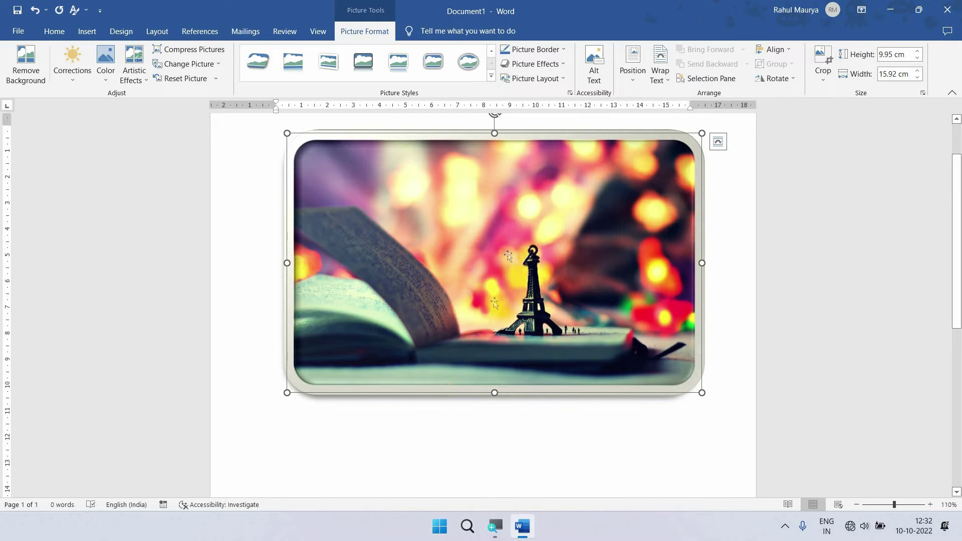
Step: Make the photo's border green, then switch it to a custom pink-purple outline colour
left_click(543, 49)
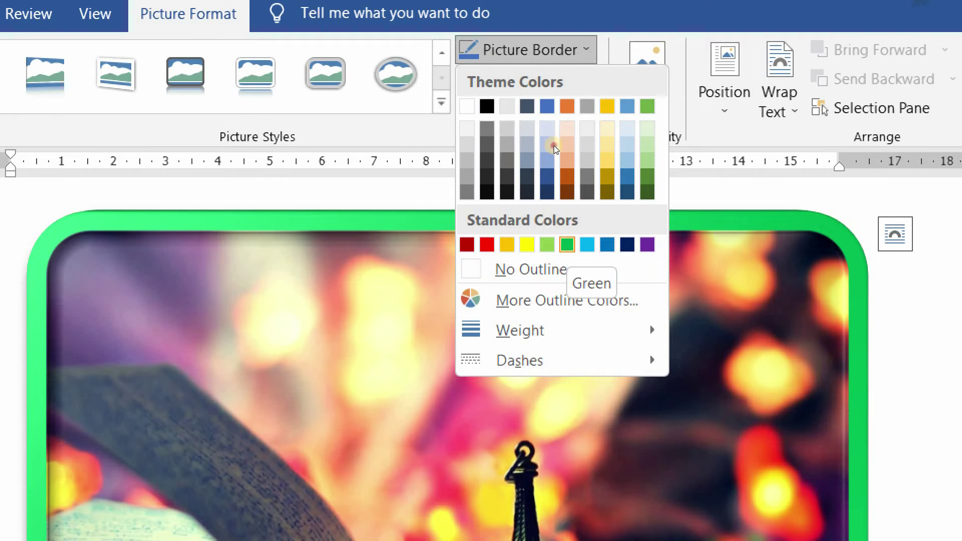
key("Escape")
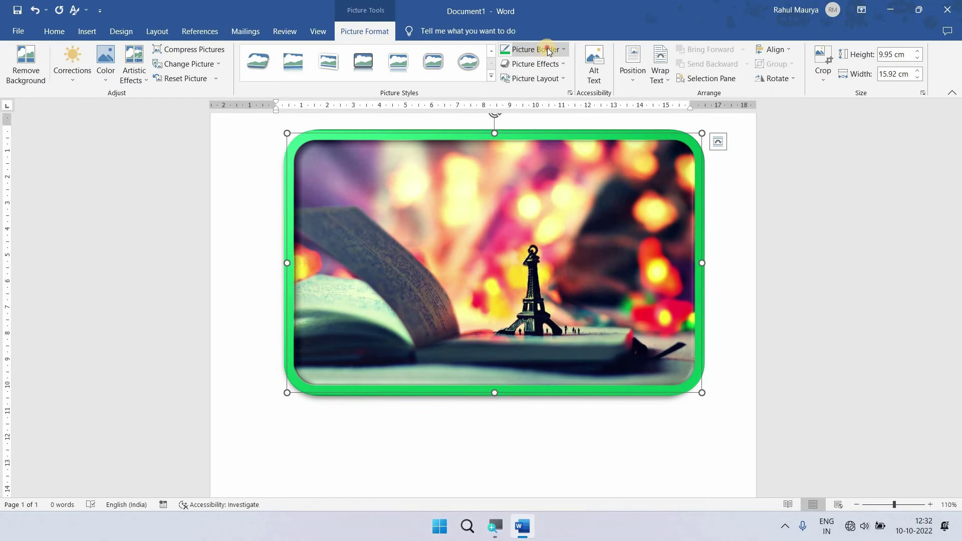
left_click(548, 50)
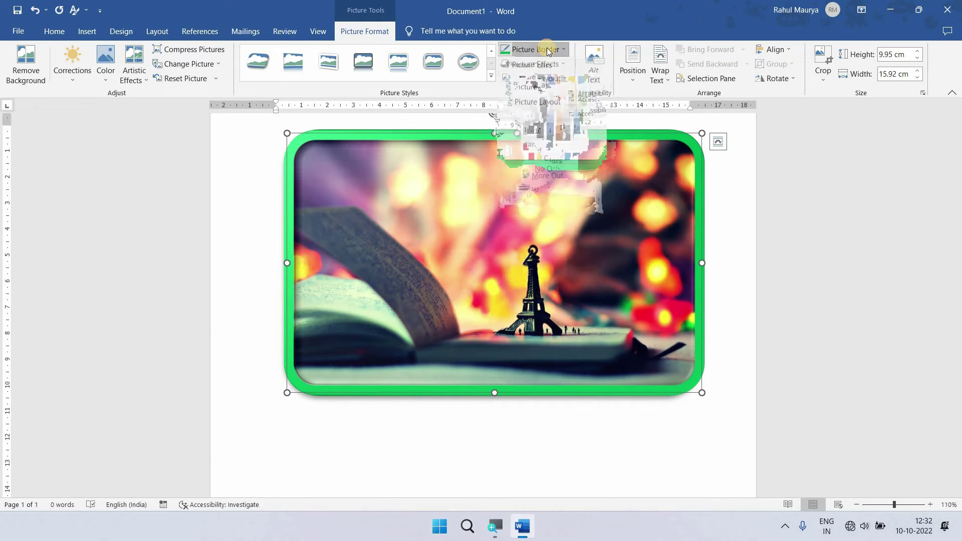
left_click(548, 177)
left_click_drag(492, 212, 493, 200)
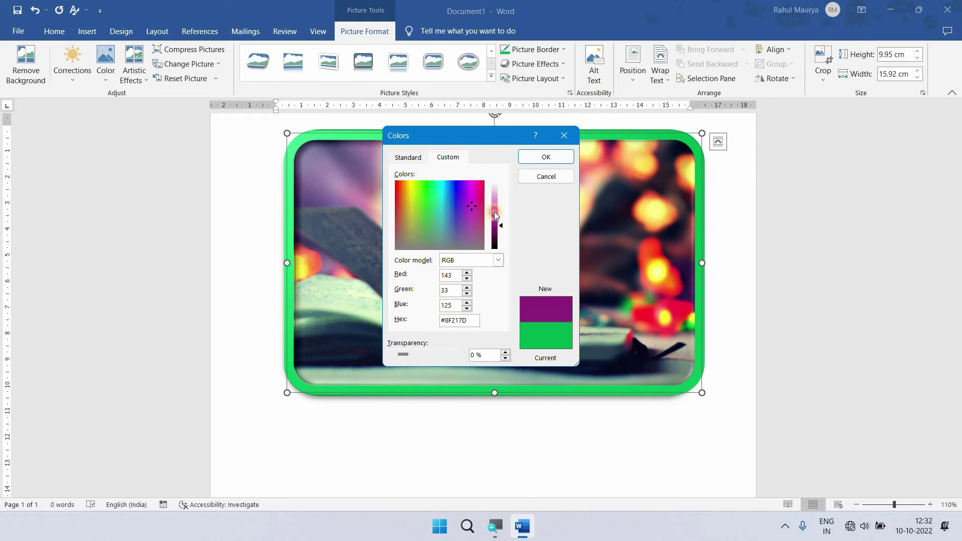
left_click(533, 157)
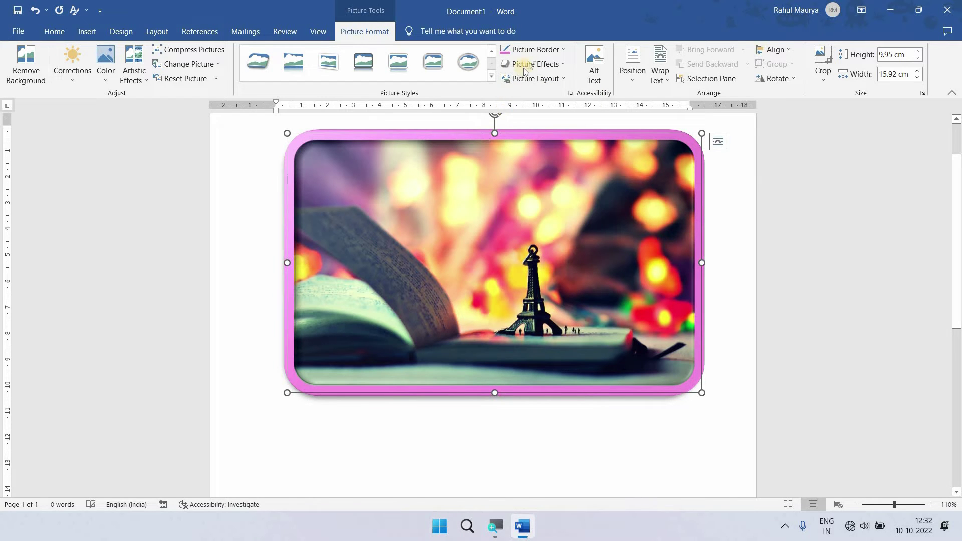
left_click(533, 50)
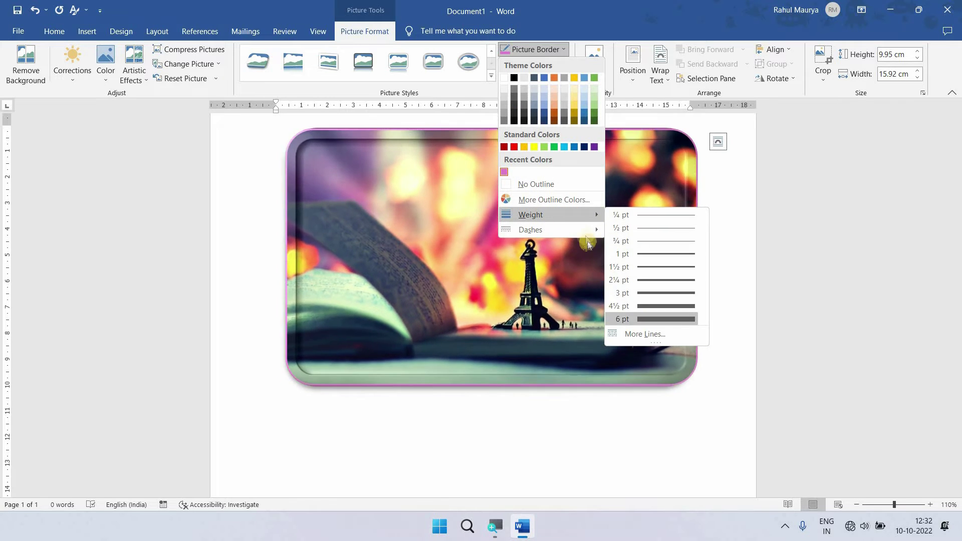
mouse_move(551, 229)
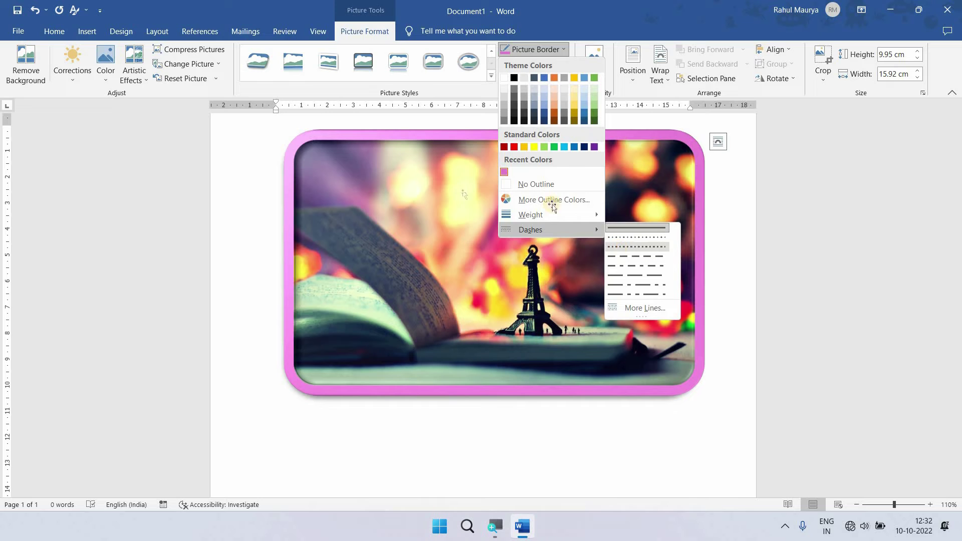
left_click(412, 159)
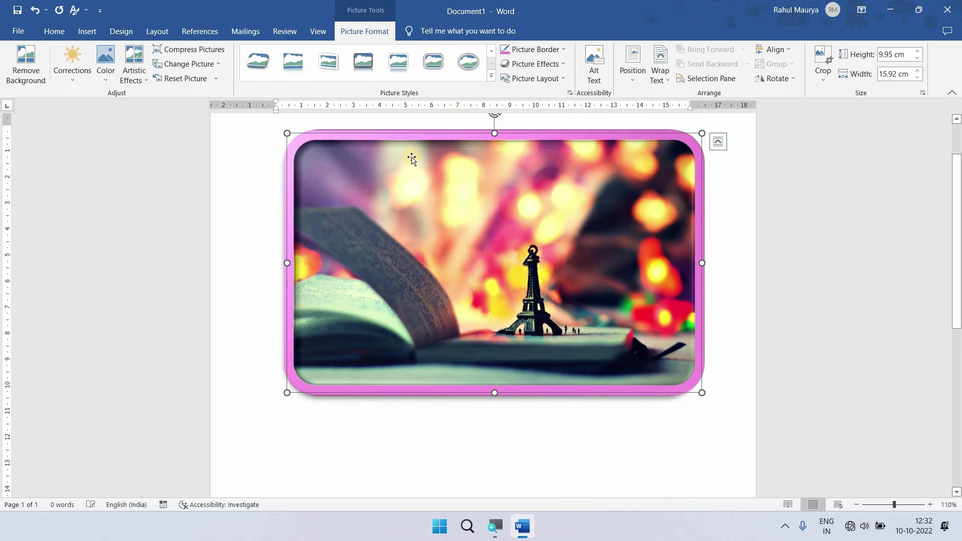
left_click(492, 77)
left_click(294, 97)
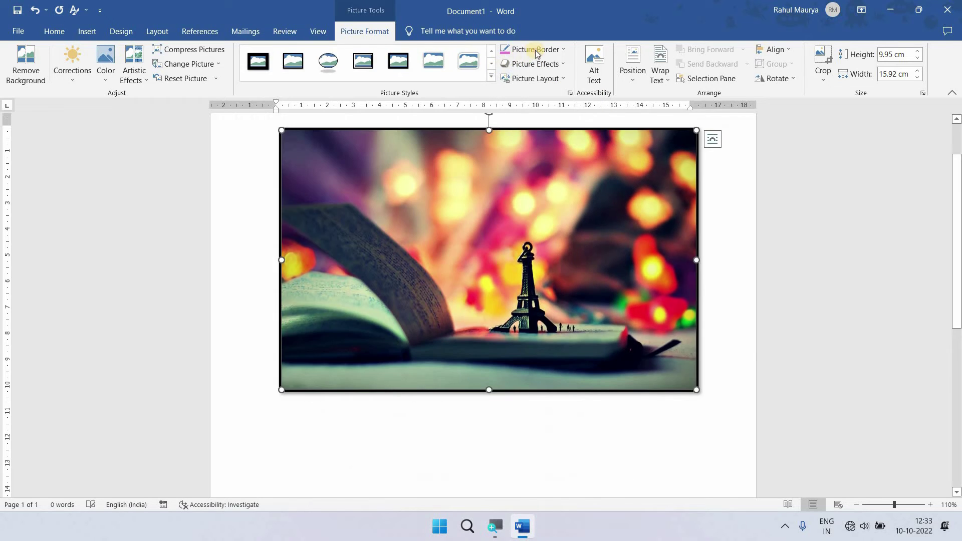
left_click(534, 49)
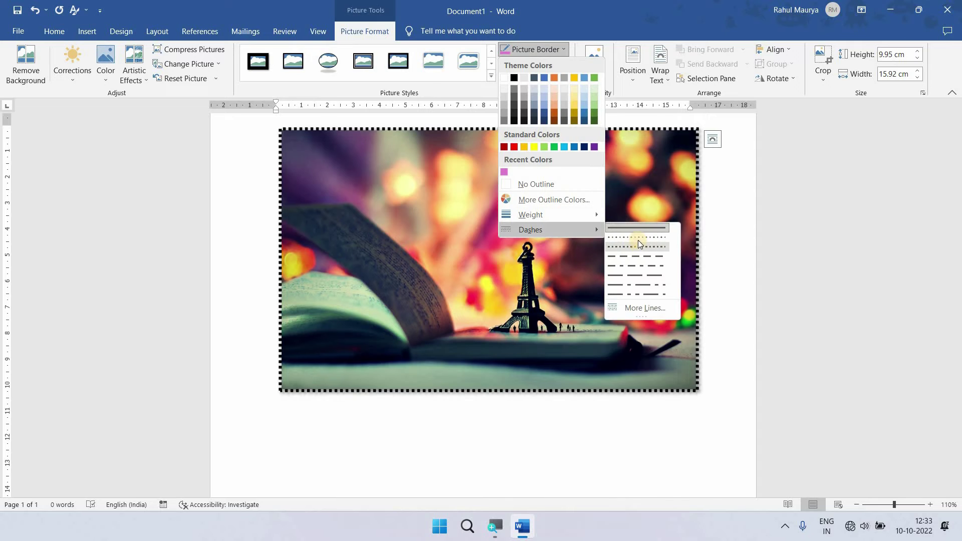
mouse_move(531, 229)
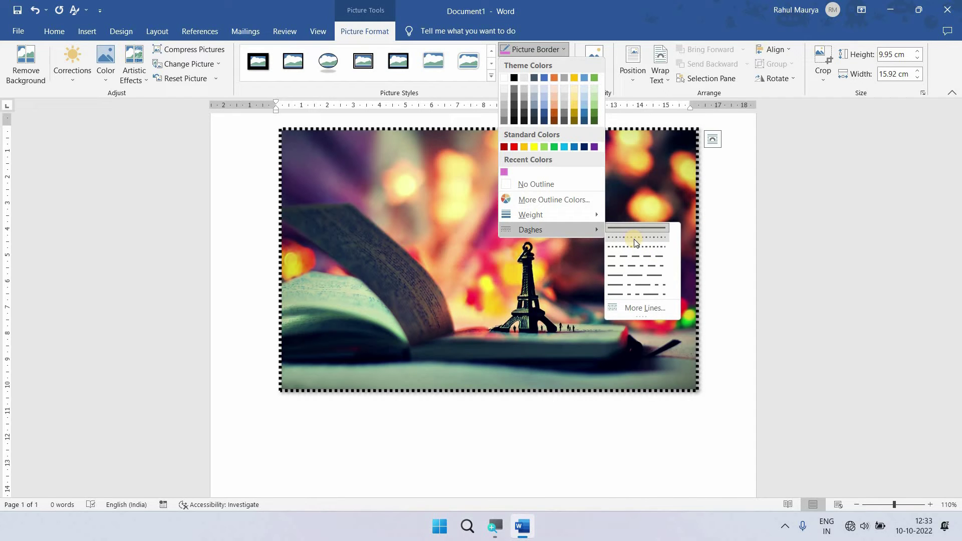
left_click(634, 241)
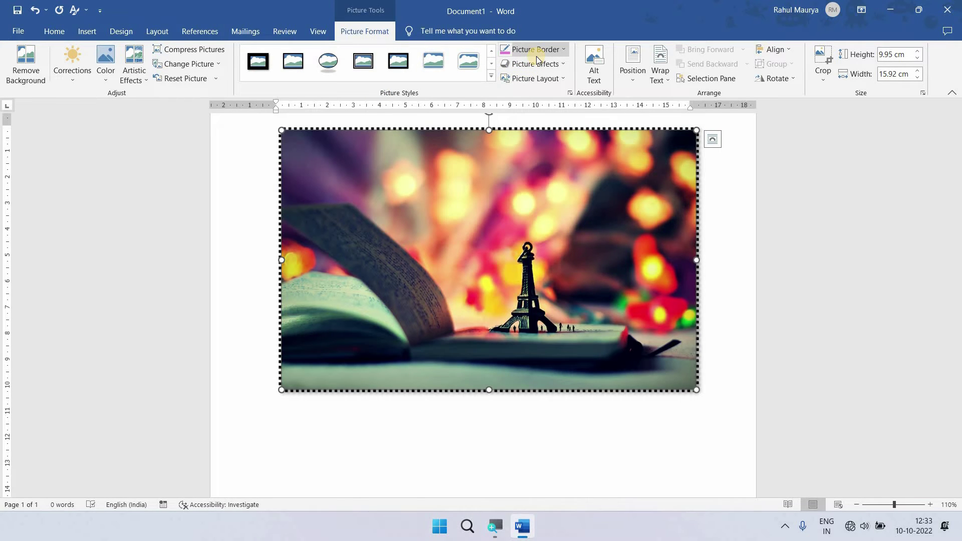
key("ctrl+z")
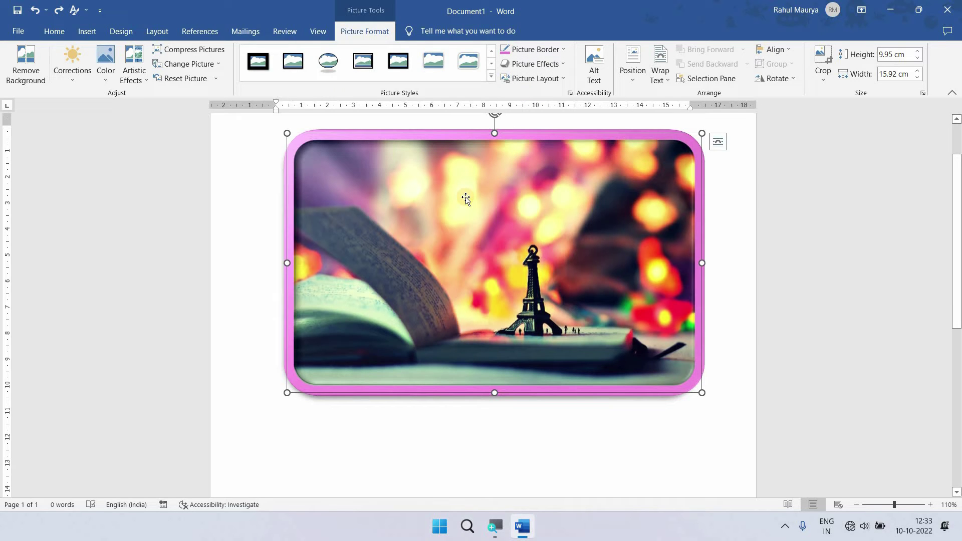
Step: Apply the tilted Preset 9 3-D effect to the photo
left_click(538, 65)
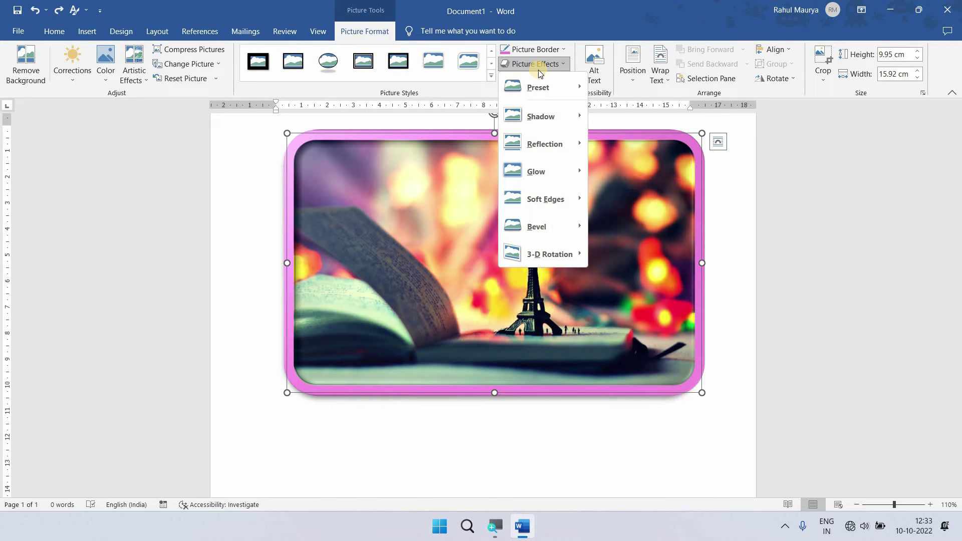
mouse_move(539, 87)
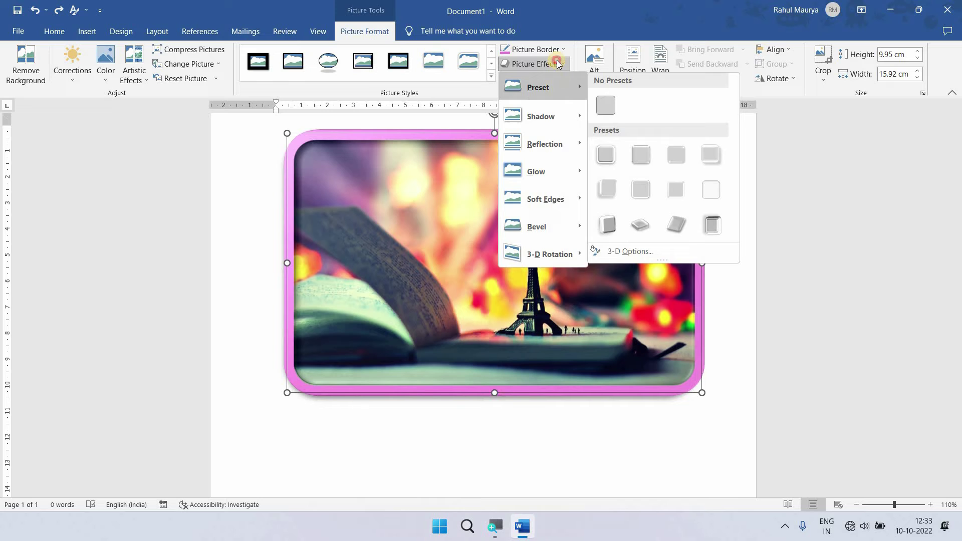
left_click(558, 64)
left_click(558, 64)
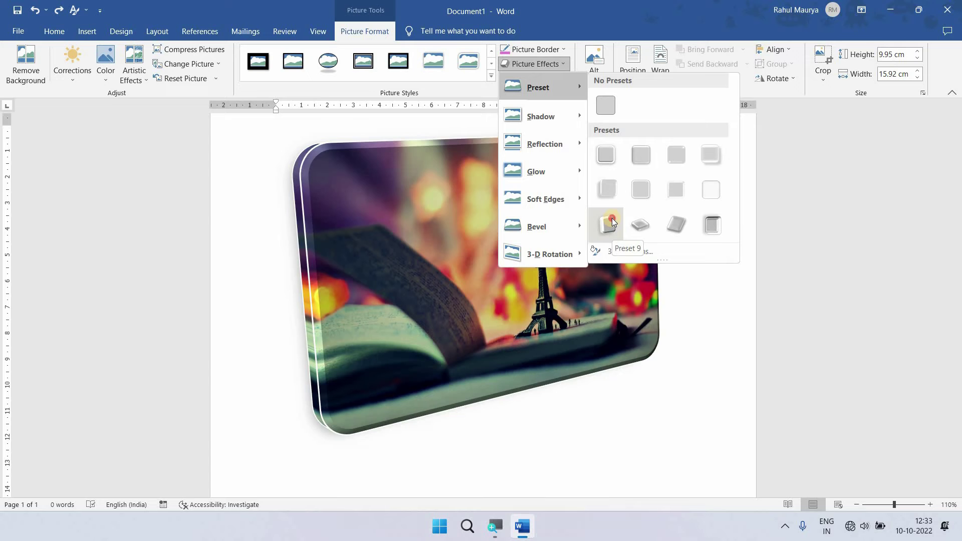
left_click(553, 79)
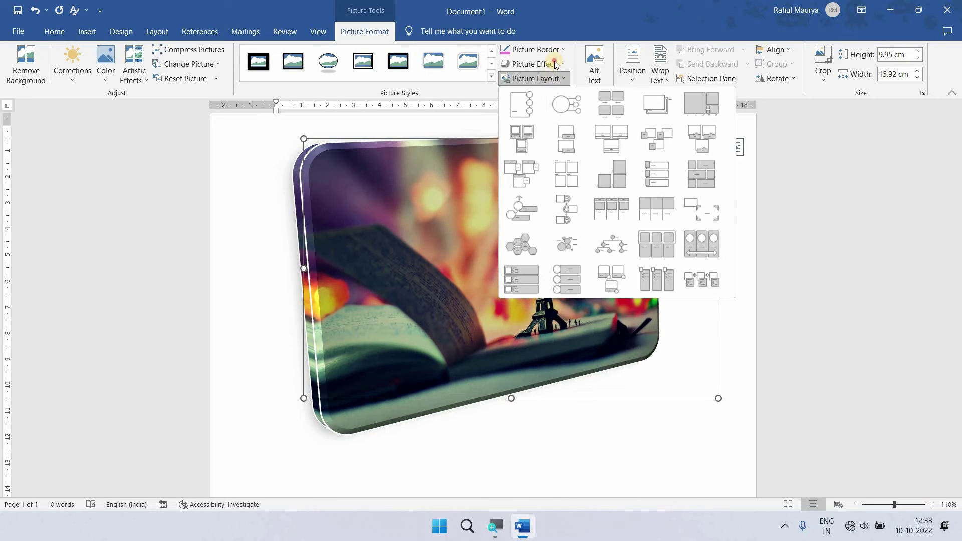
Step: Add a perspective shadow falling toward the lower left
left_click(555, 64)
mouse_move(542, 116)
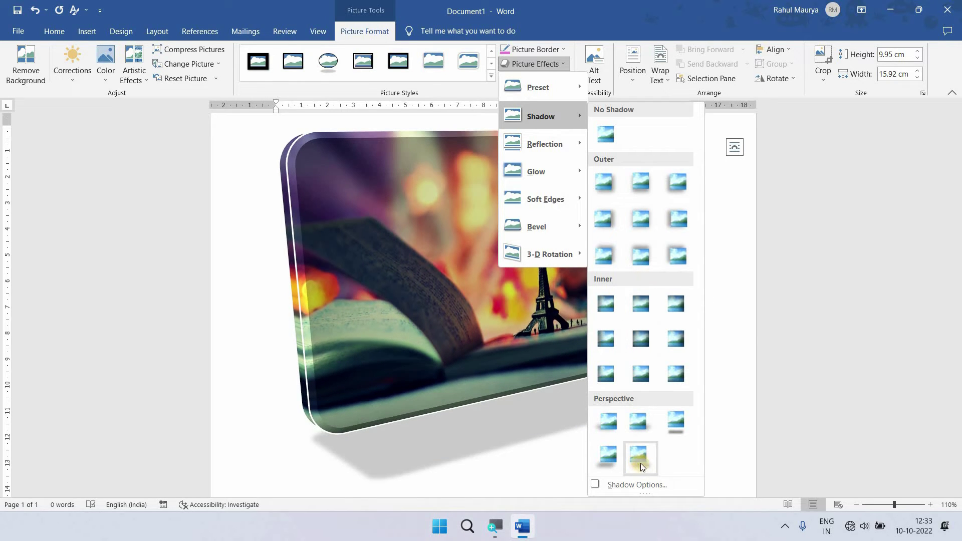
left_click(609, 456)
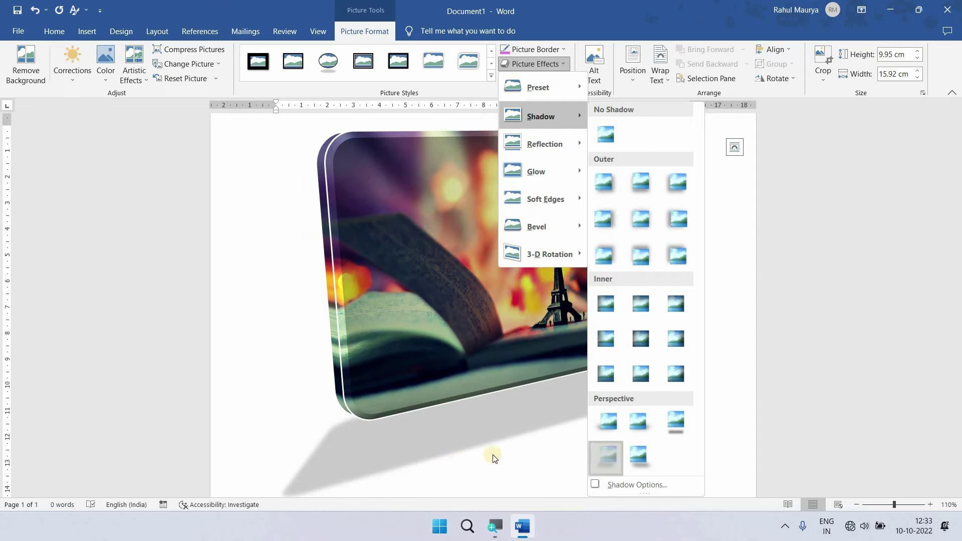
left_click(546, 64)
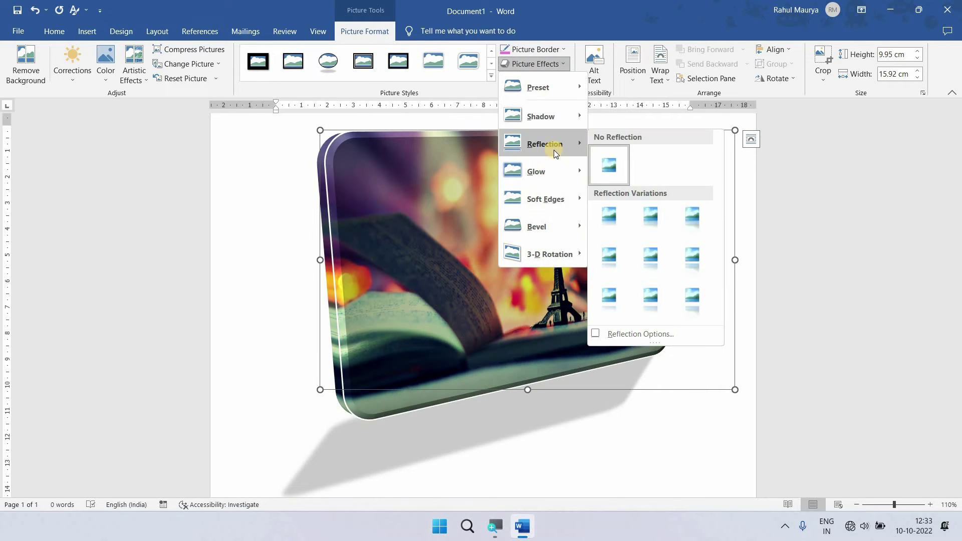
mouse_move(544, 143)
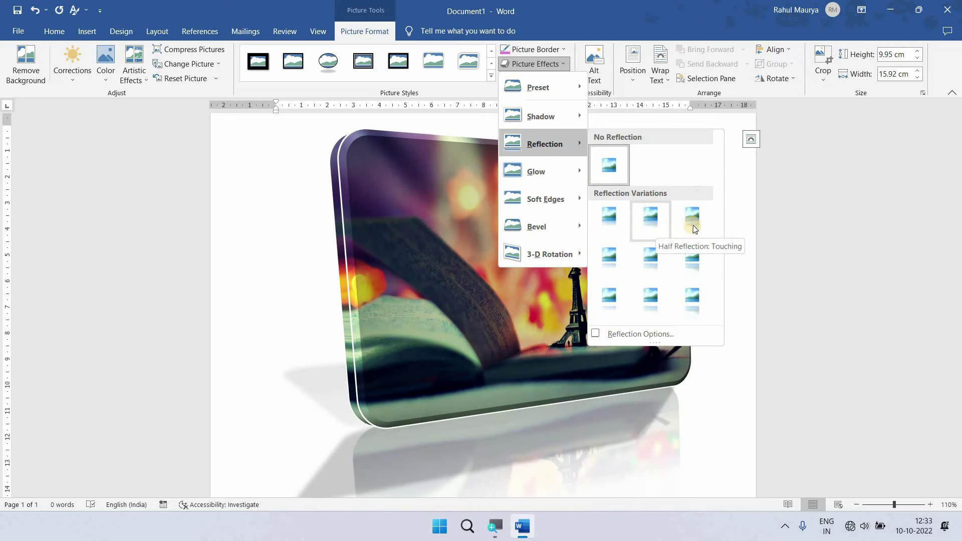
Step: Add a Full Reflection: Touching beneath the photo
left_click(693, 217)
scroll(579, 275, "down", 1)
scroll(541, 448, "down", 2)
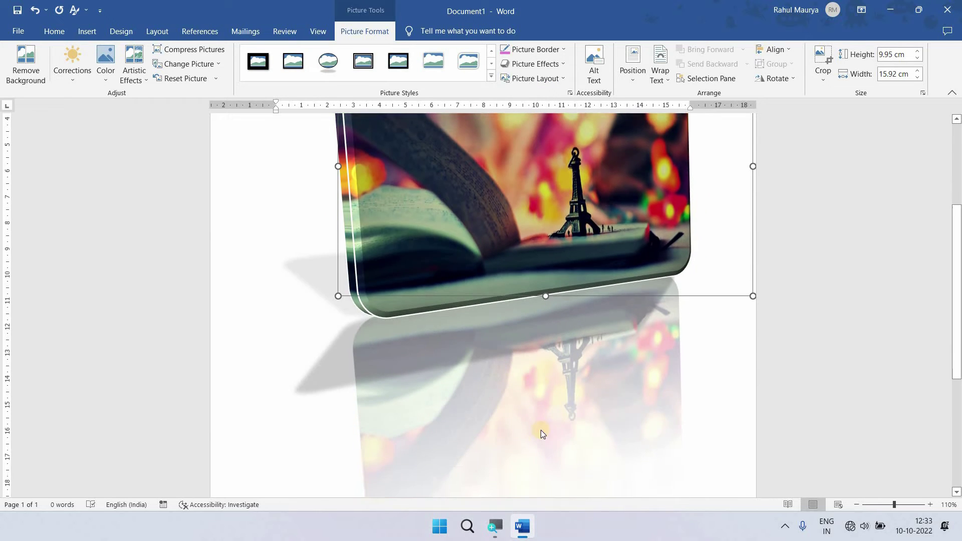
scroll(540, 430, "up", 2)
scroll(483, 199, "up", 3)
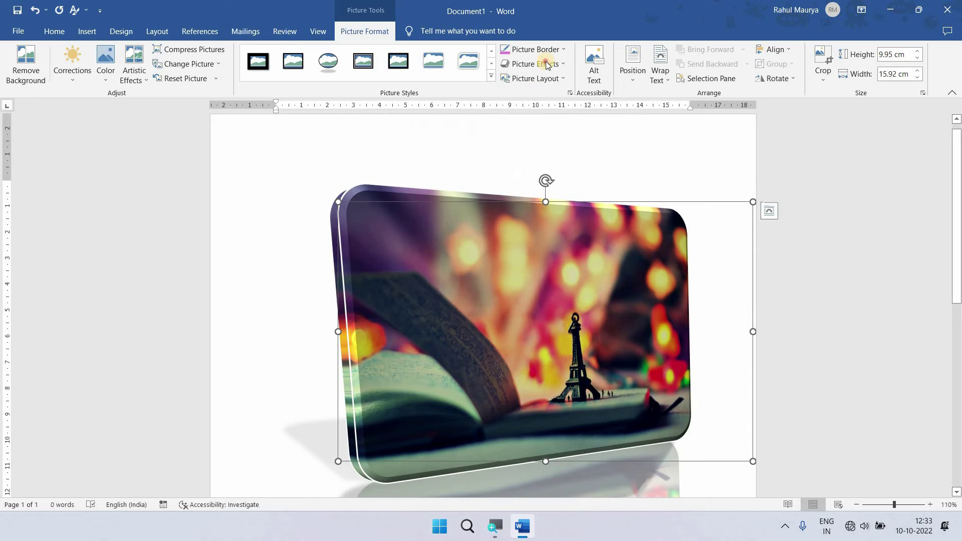
Step: Add a yellow glow, then try a different 3-D rotation and undo it
left_click(536, 63)
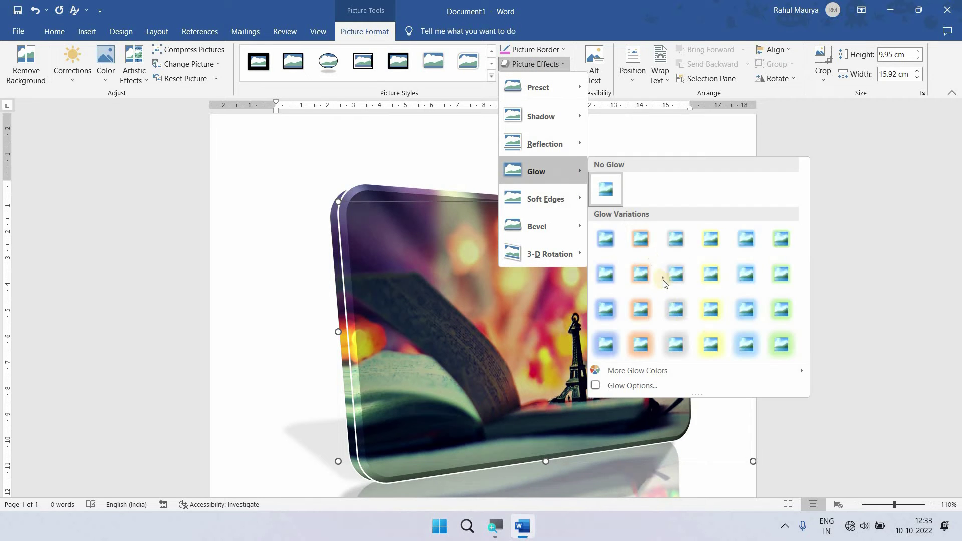
mouse_move(536, 171)
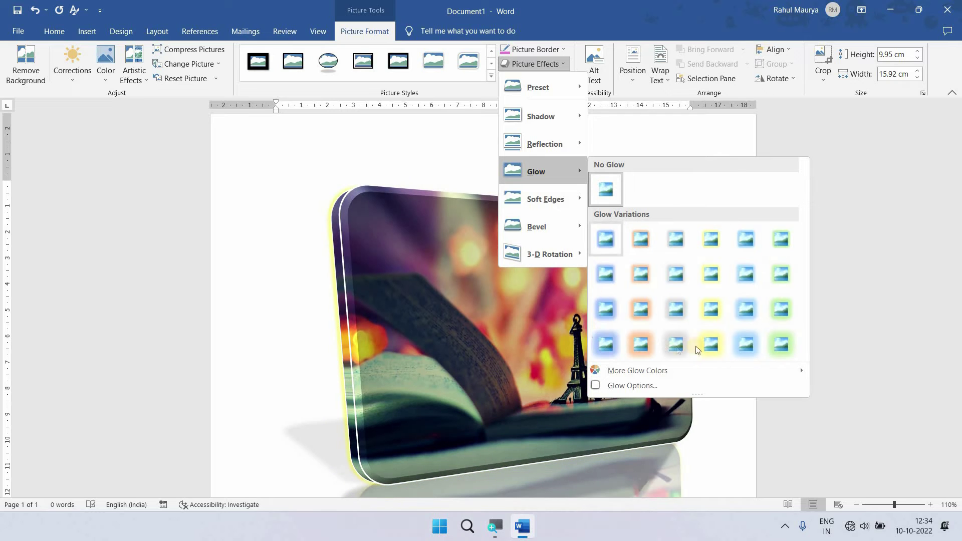
left_click(444, 346)
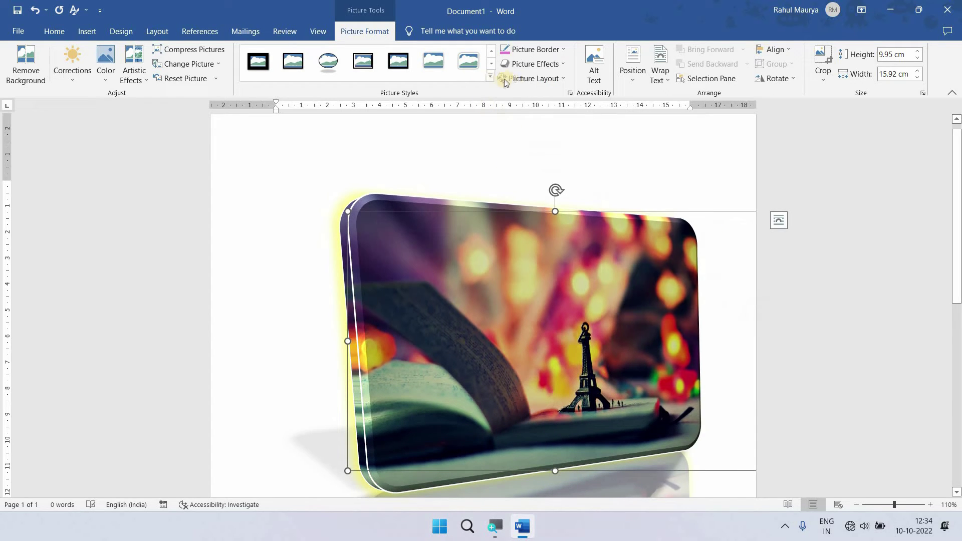
left_click(534, 64)
mouse_move(549, 254)
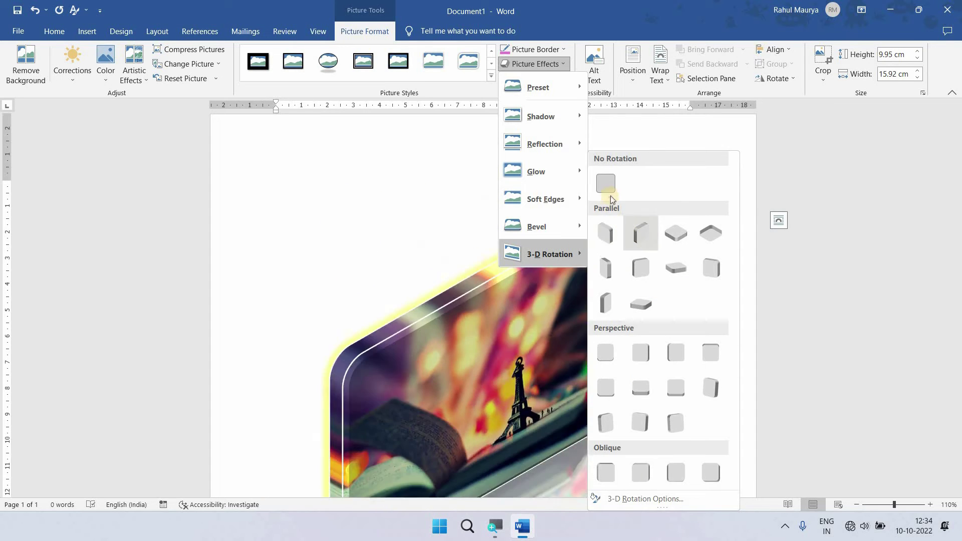
left_click(637, 306)
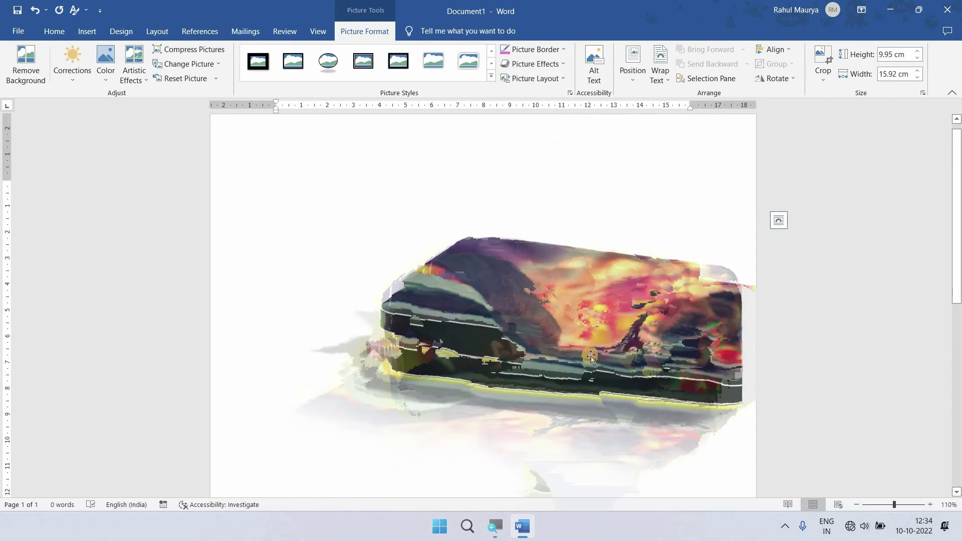
key("ctrl+z")
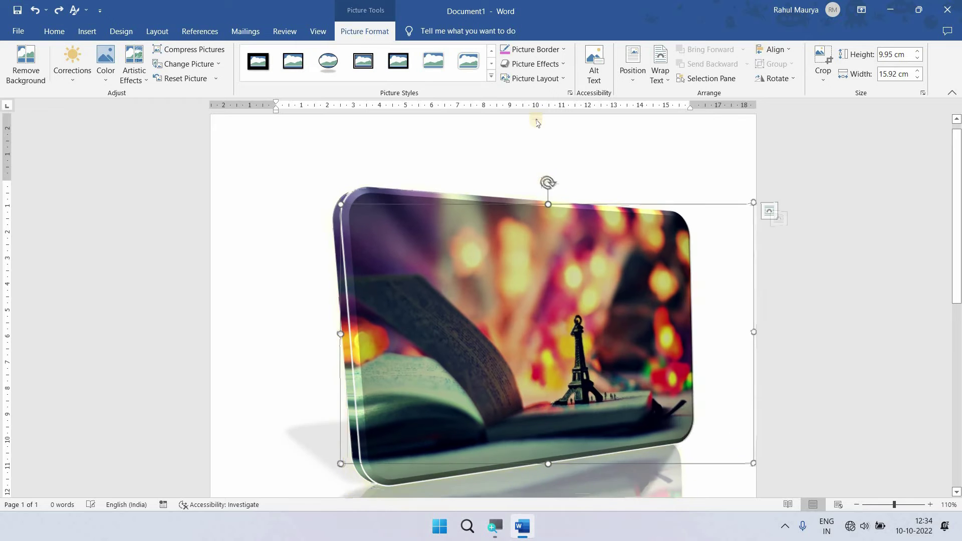
Step: Convert the photo to an Accented Picture SmartArt layout, type 'ghftr' as caption, then undo it
left_click(523, 83)
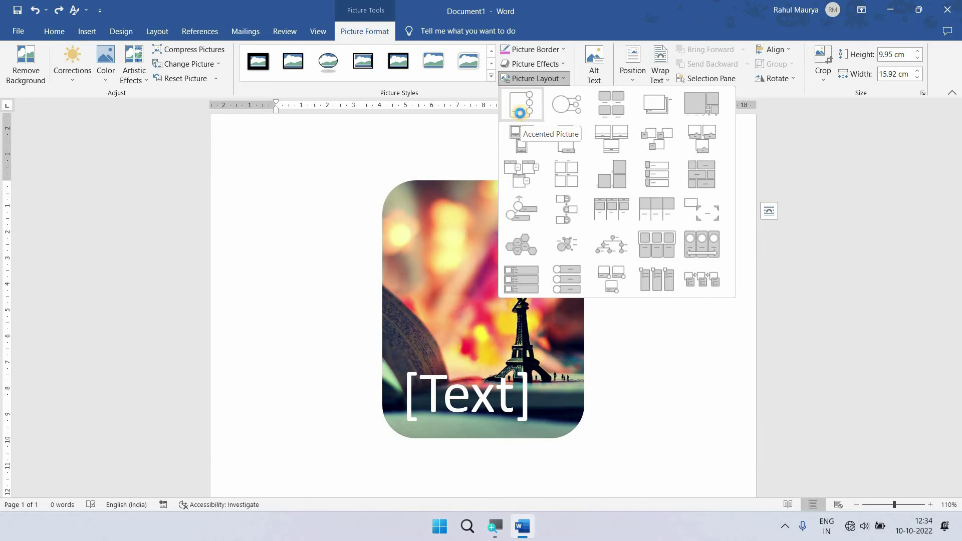
left_click(520, 113)
left_click(504, 403)
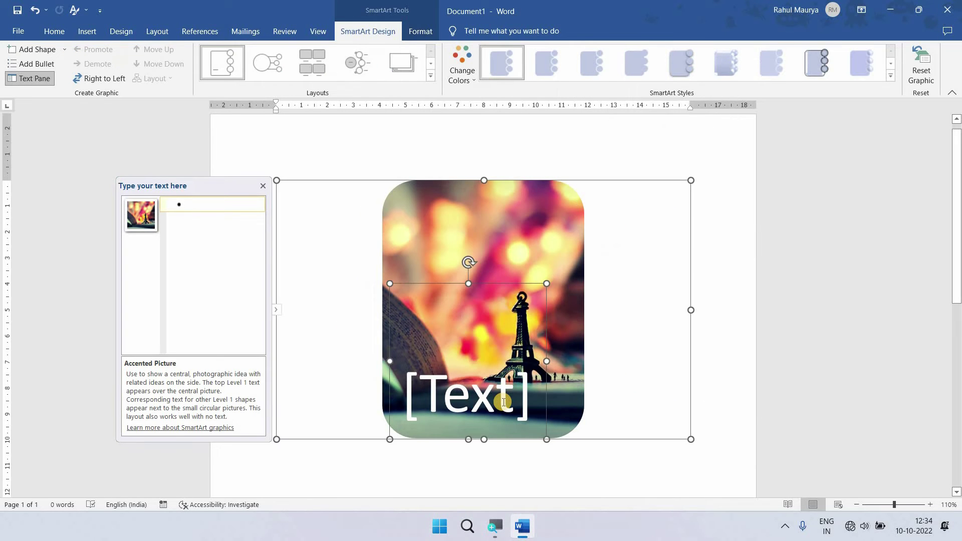
type("ghftr")
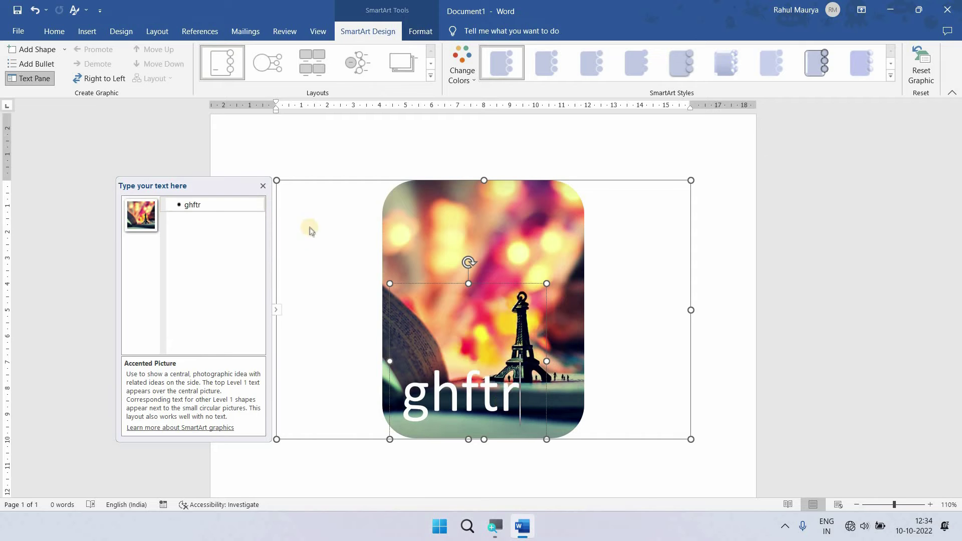
left_click(263, 185)
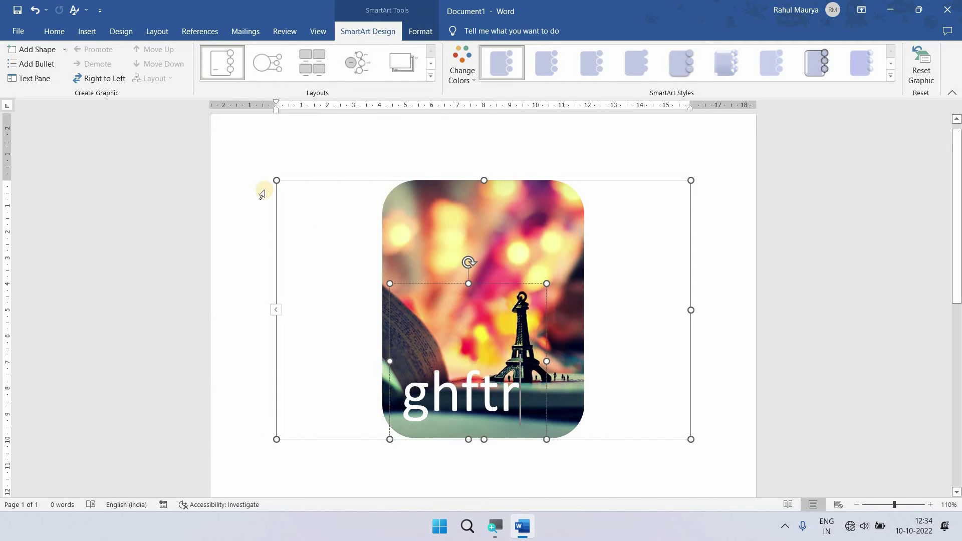
key("ctrl+z")
key("ctrl+z")
key("ctrl+z")
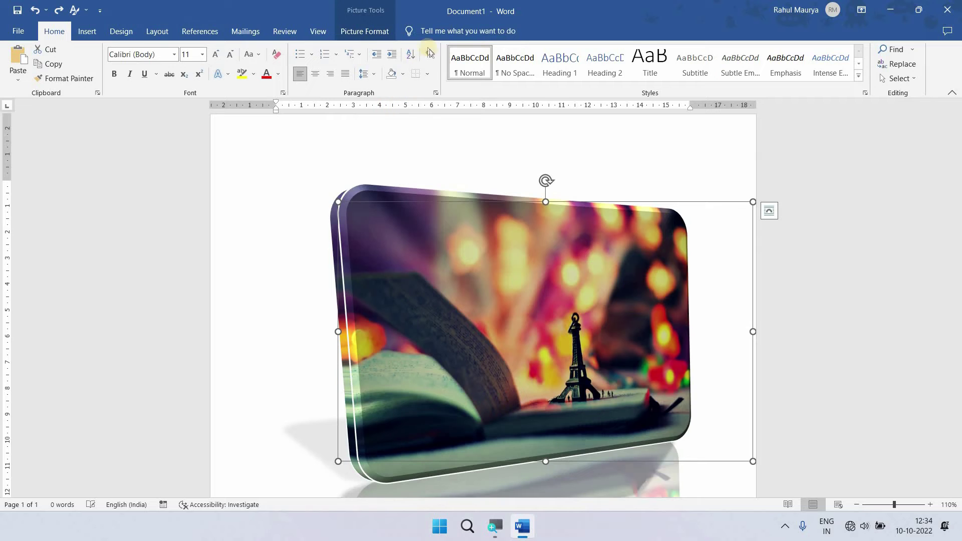
Step: Drag the tilted photo's corner handle inward twice, ending at 6.58 × 4.11 cm
double_click(455, 185)
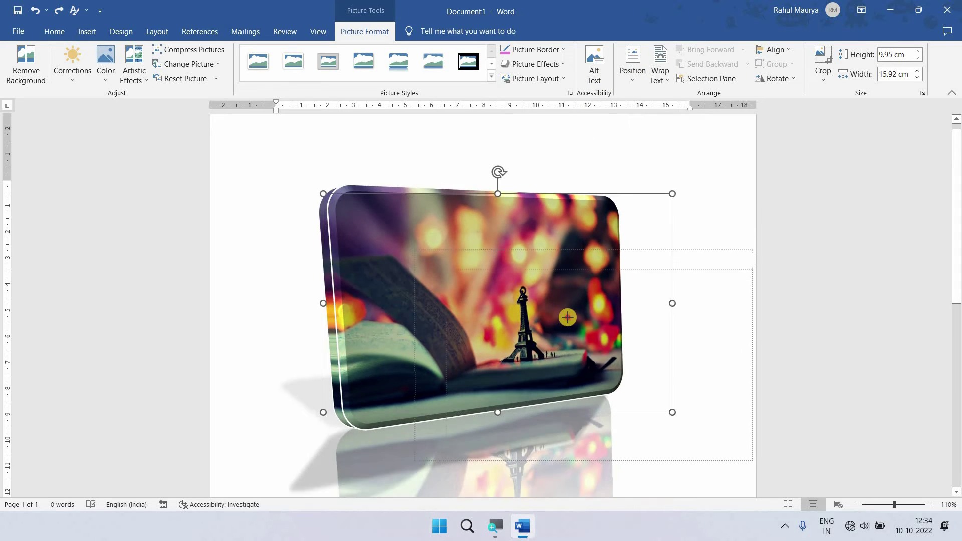
left_click_drag(340, 201, 446, 264)
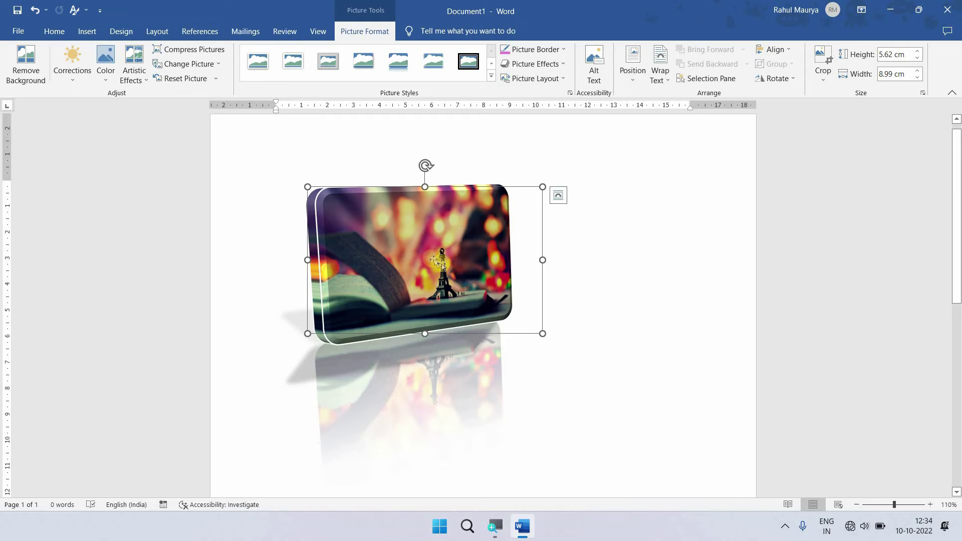
scroll(344, 395, "up", 1)
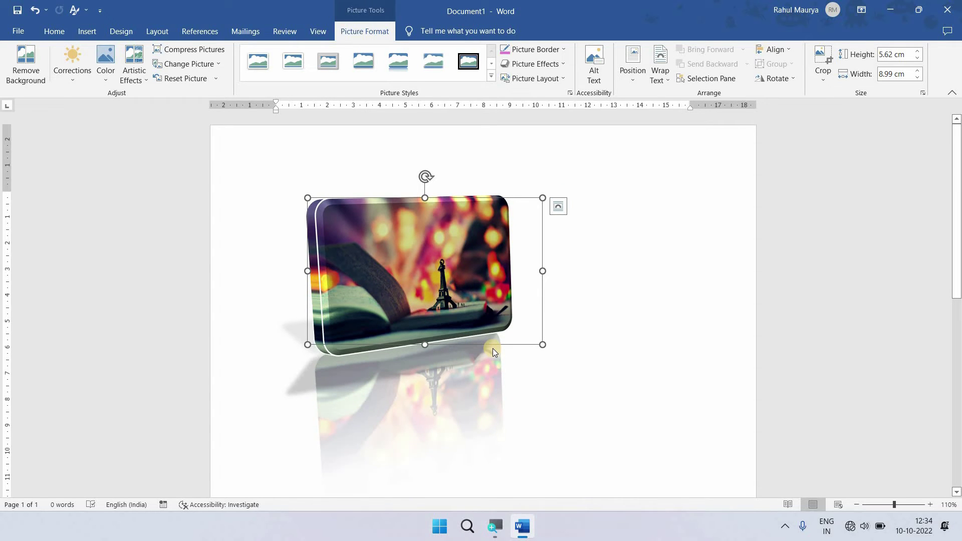
scroll(492, 348, "down", 2, "ctrl")
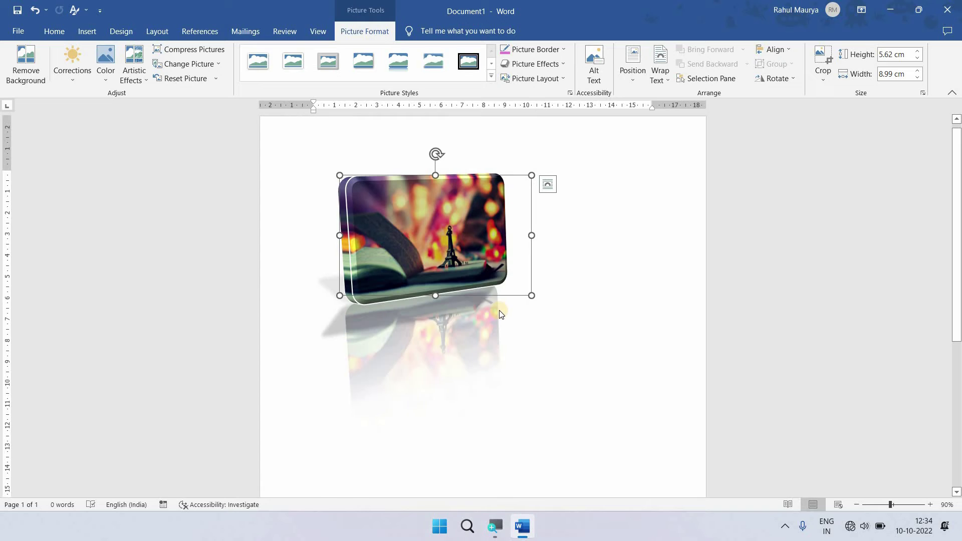
scroll(500, 314, "down", 3, "ctrl")
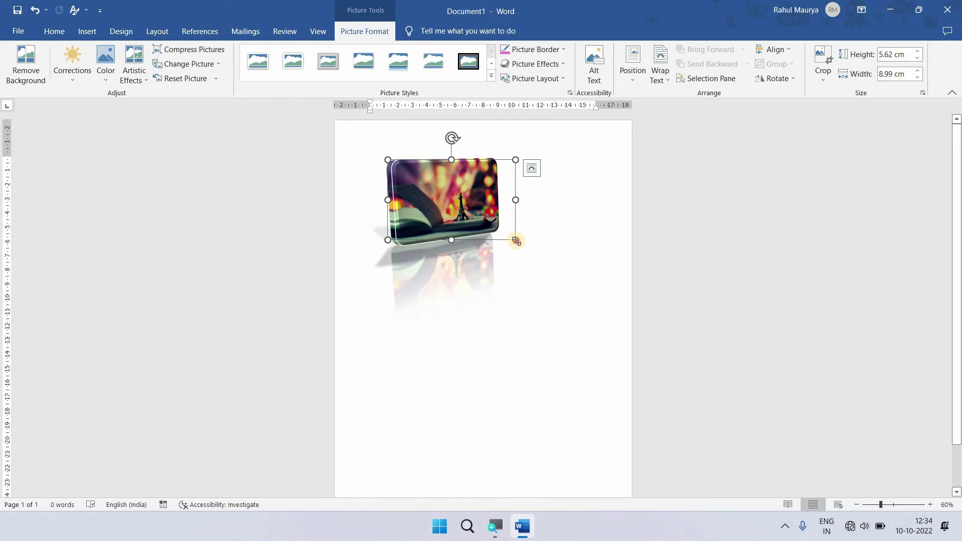
left_click_drag(516, 240, 479, 219)
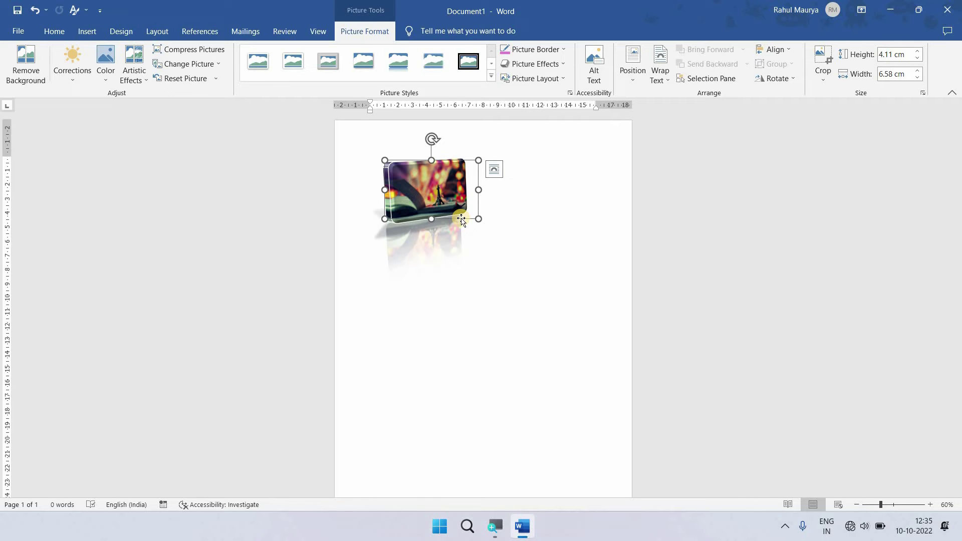
Step: Check the Position options without choosing one, then enlarge the photo to 5.54 × 8.86 cm
left_click(634, 73)
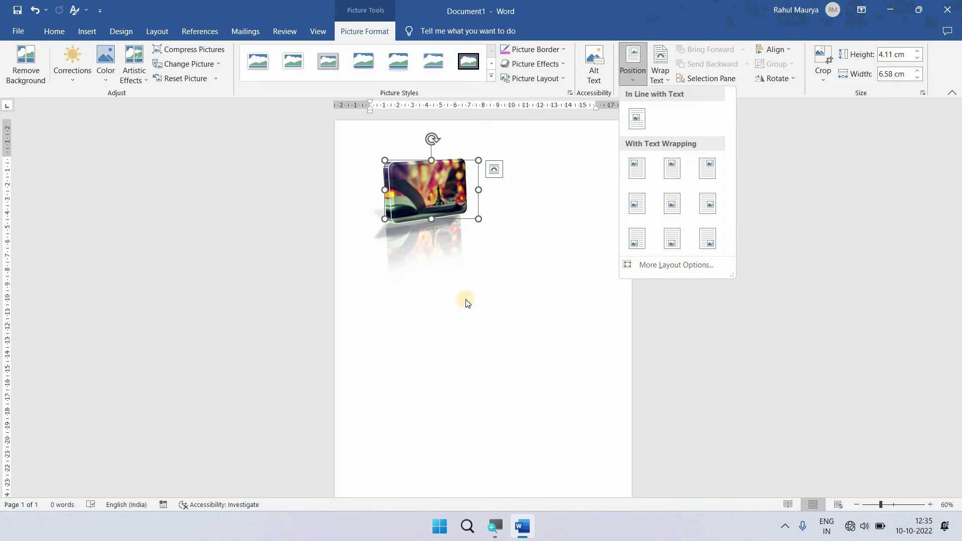
left_click(442, 194)
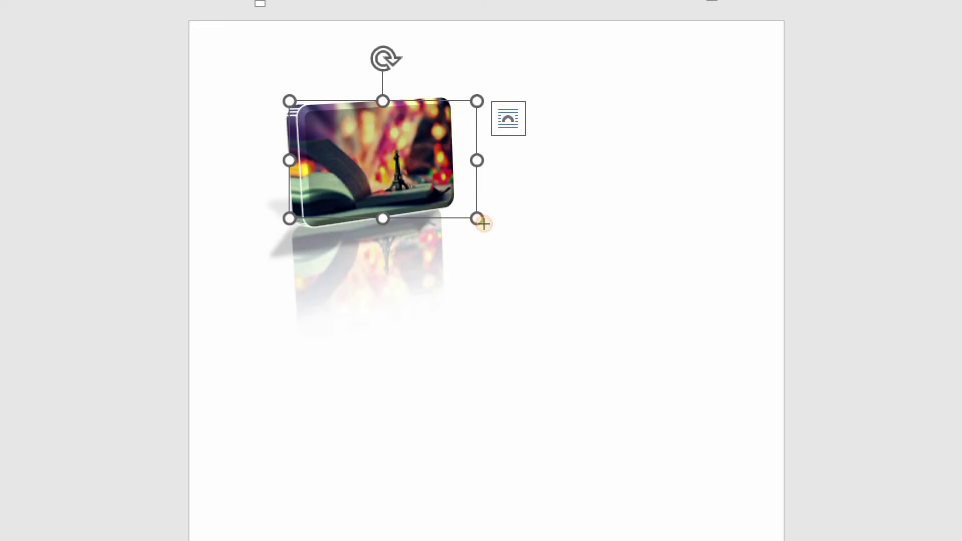
left_click_drag(477, 219, 536, 265)
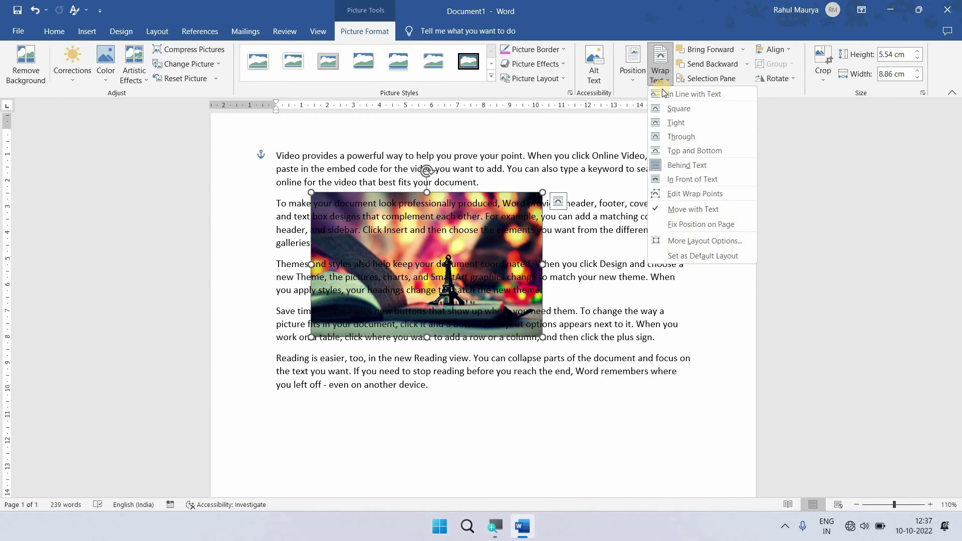
Step: Set the photo's text wrapping to In Line, then to Tight
left_click(661, 92)
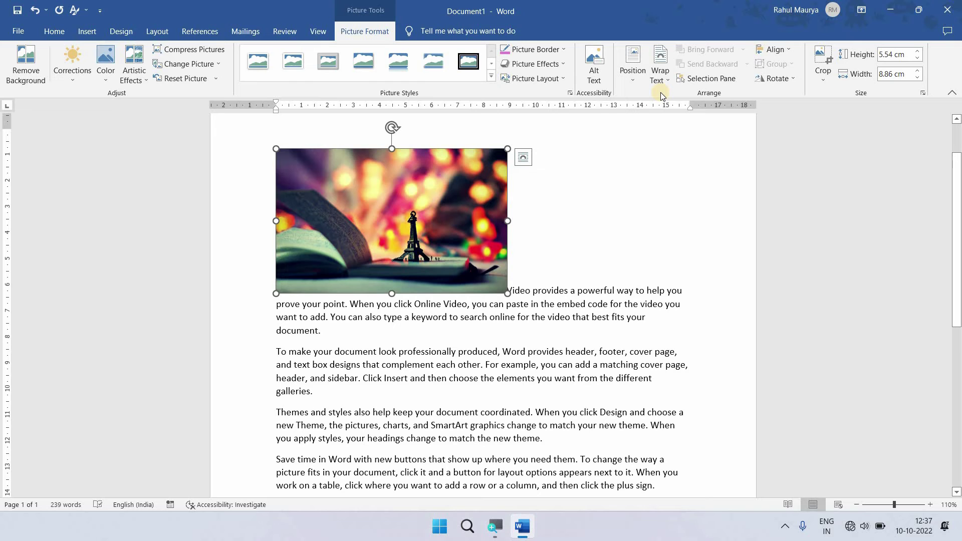
left_click(661, 83)
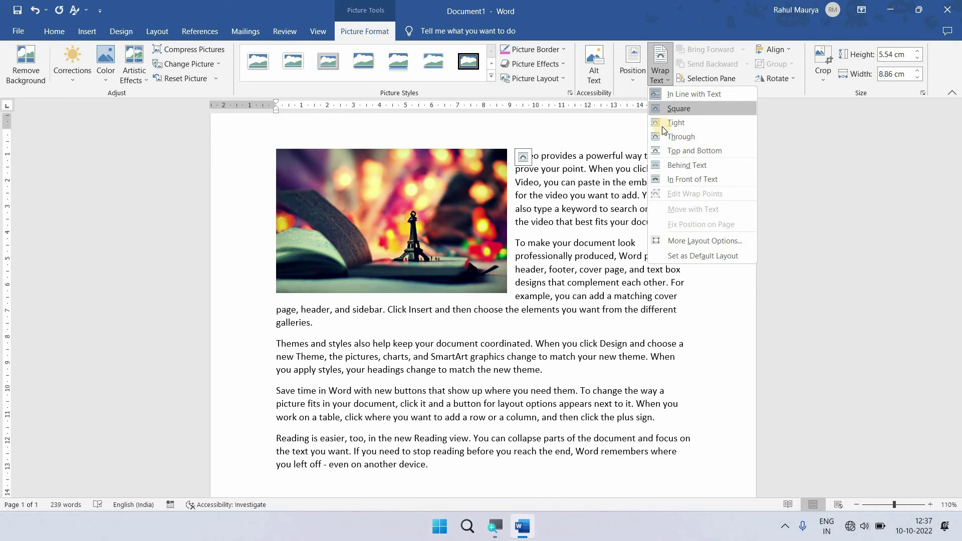
left_click(665, 126)
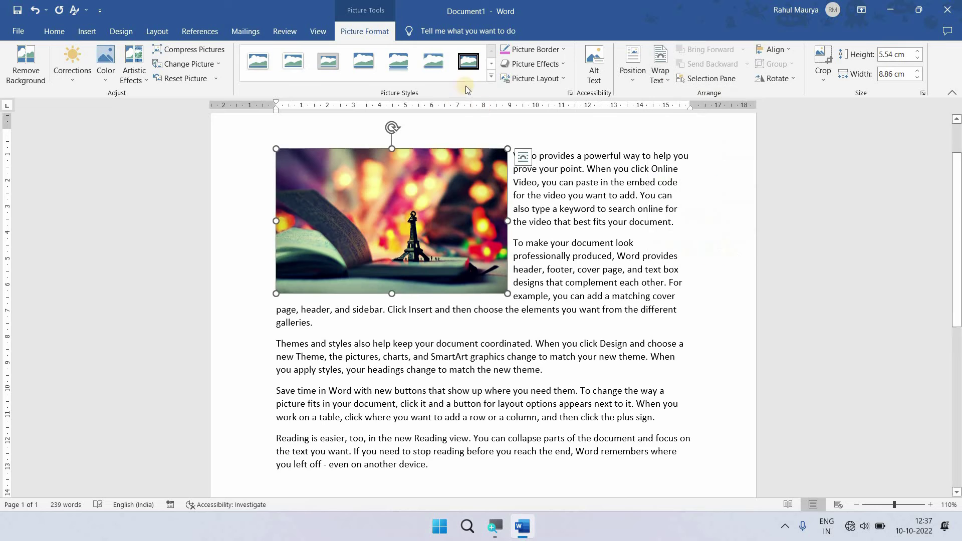
Step: Apply the oval framed style, narrow the photo to 6.88 cm and move it among the paragraphs
left_click(492, 77)
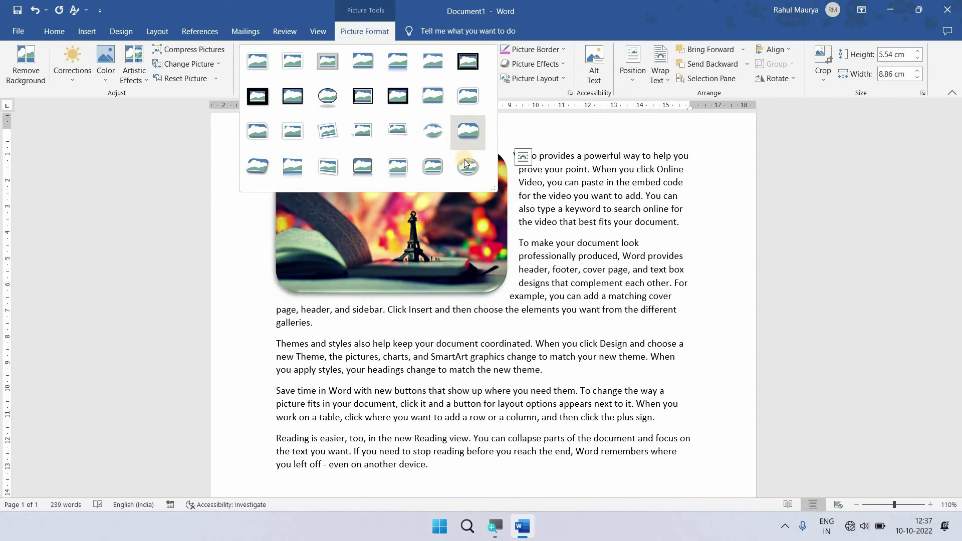
left_click(462, 224)
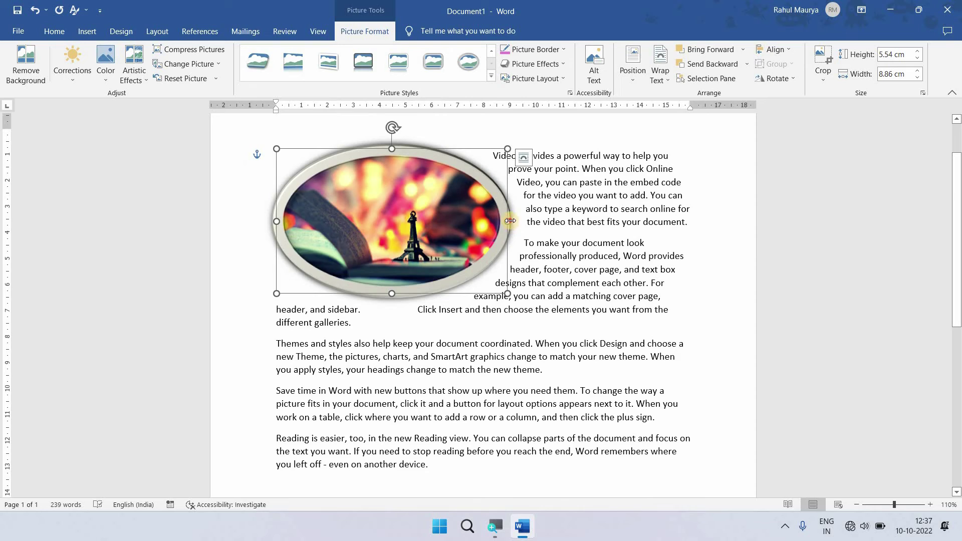
left_click_drag(510, 221, 456, 222)
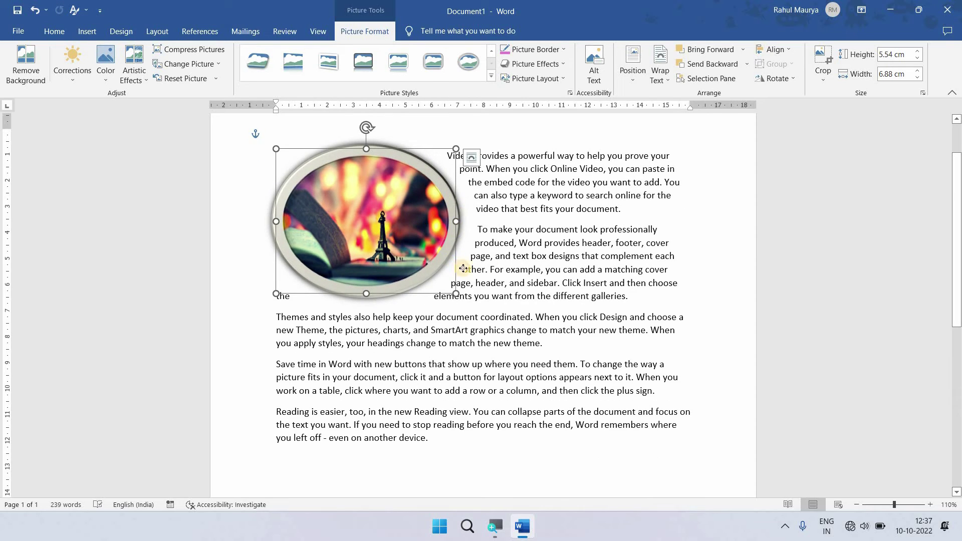
mouse_move(463, 270)
left_mouse_down()
mouse_move(541, 279)
mouse_move(545, 300)
left_mouse_up()
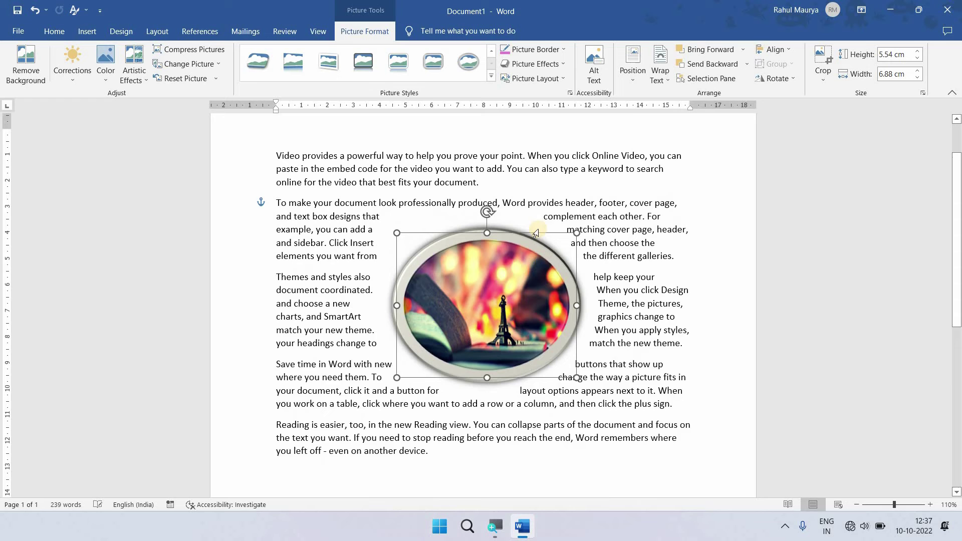
Step: Set the oval photo's wrapping to Behind Text, then to In Front of Text
left_click(672, 109)
left_click(661, 73)
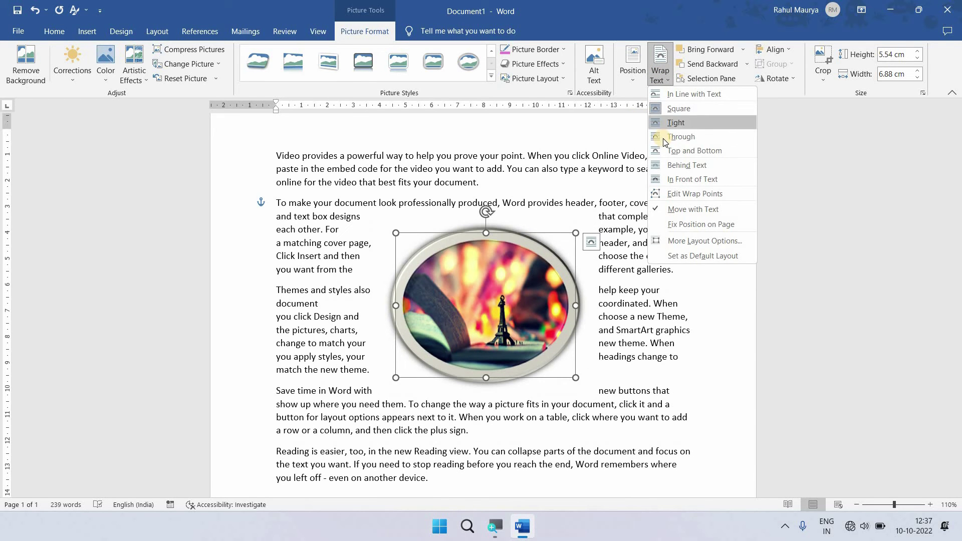
left_click(681, 166)
scroll(486, 306, "up", 4, "ctrl")
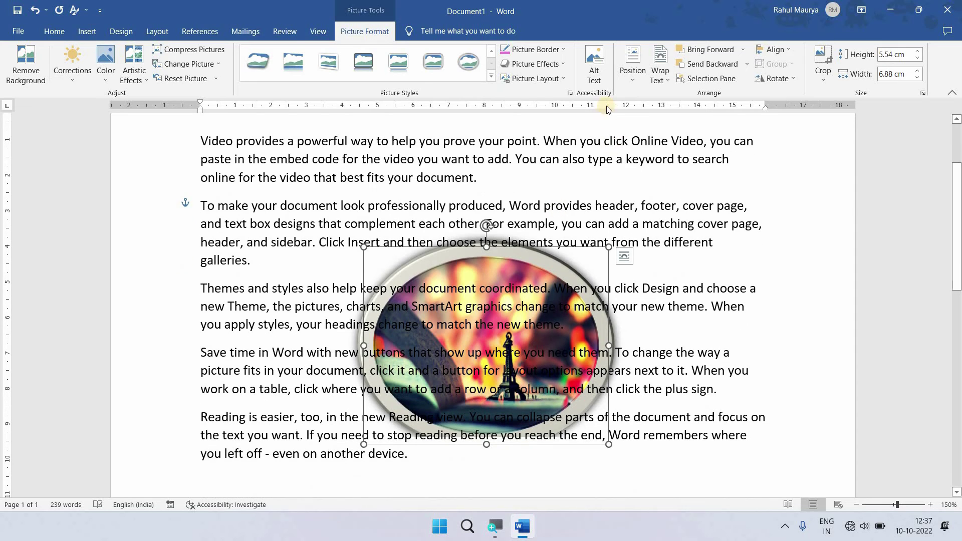
left_click(662, 77)
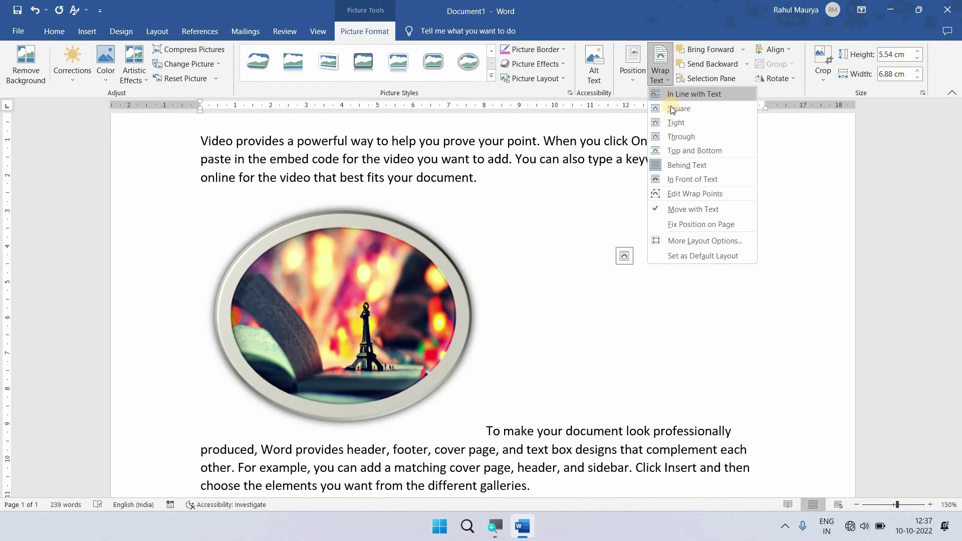
left_click(529, 183)
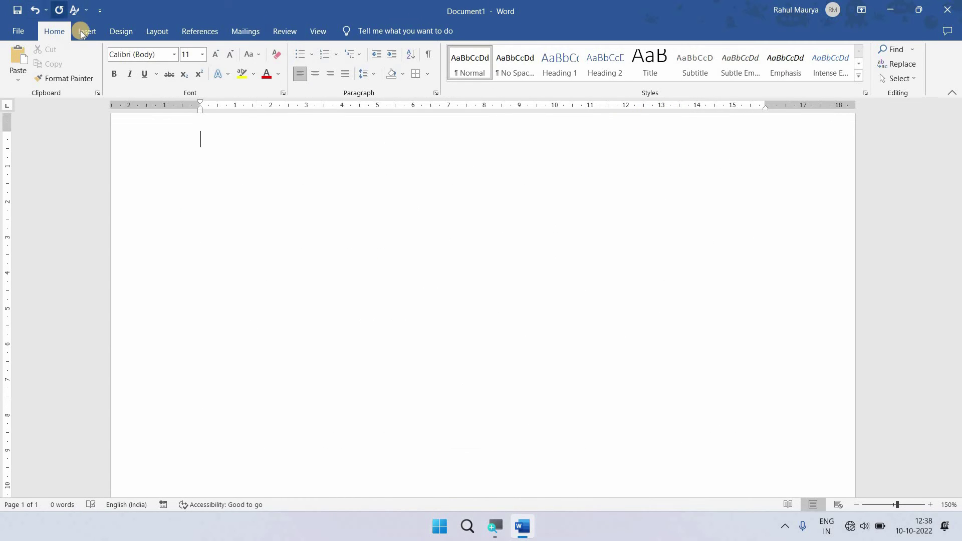
Step: Insert the book-and-Eiffel-Tower photo, shrink it to 10.3 × 6.44 cm and wrap it Square
left_click(83, 31)
left_click(129, 75)
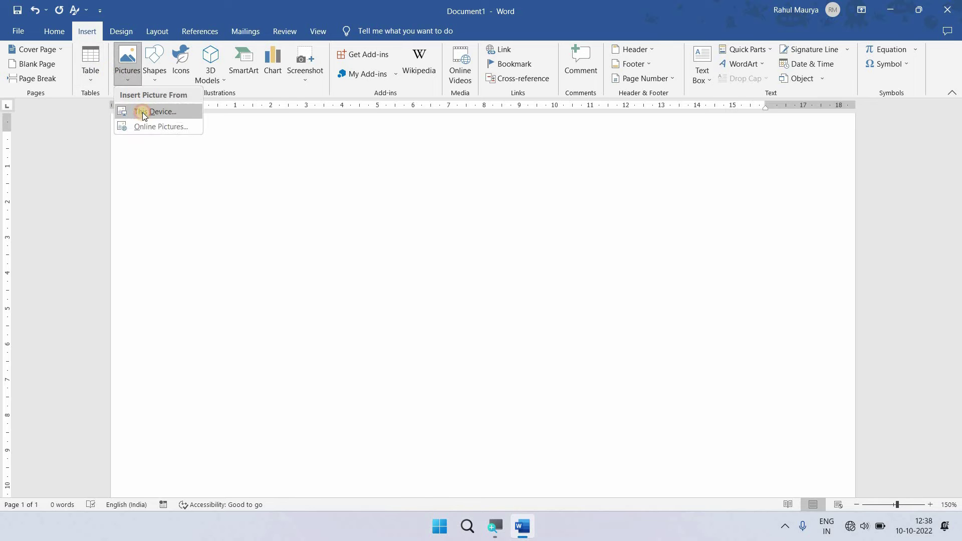
left_click(142, 113)
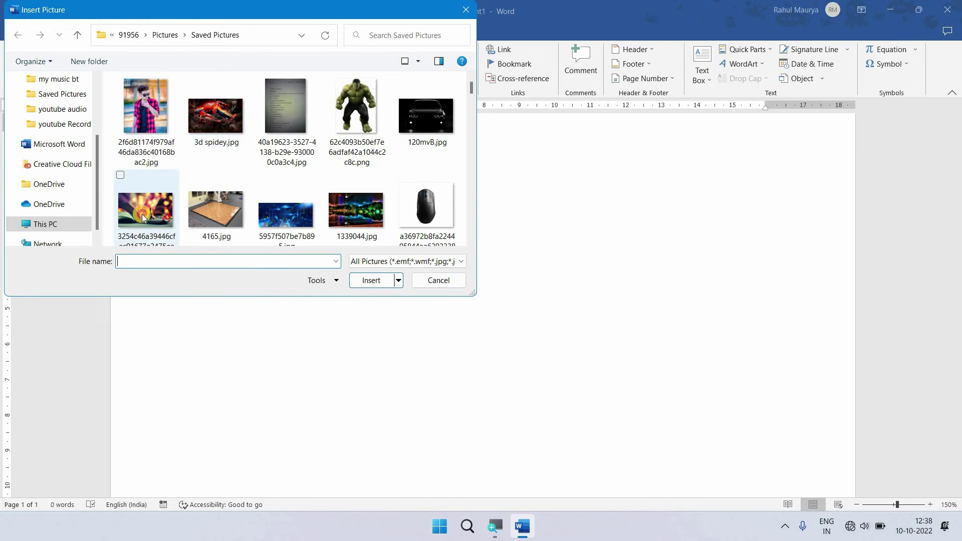
left_click(140, 207)
left_click(381, 281)
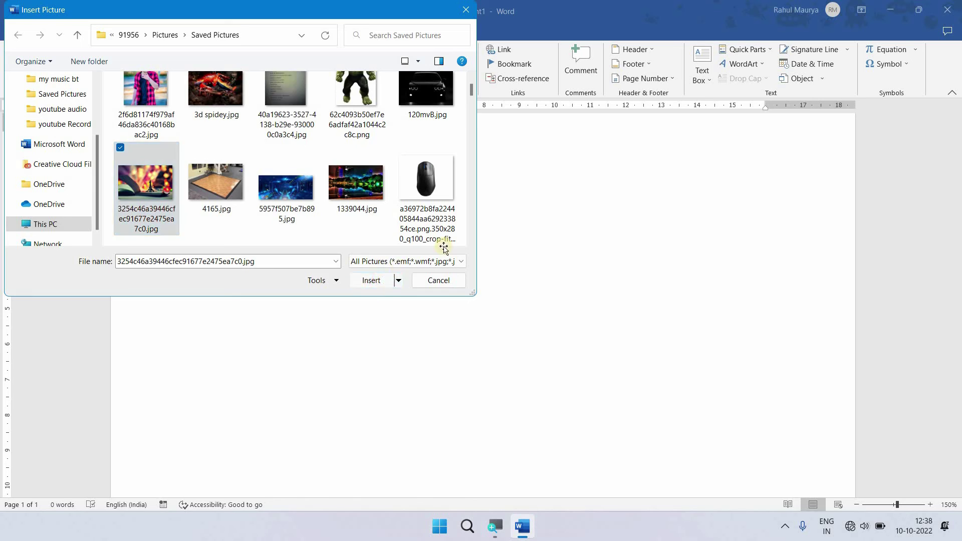
left_click_drag(767, 485, 567, 360)
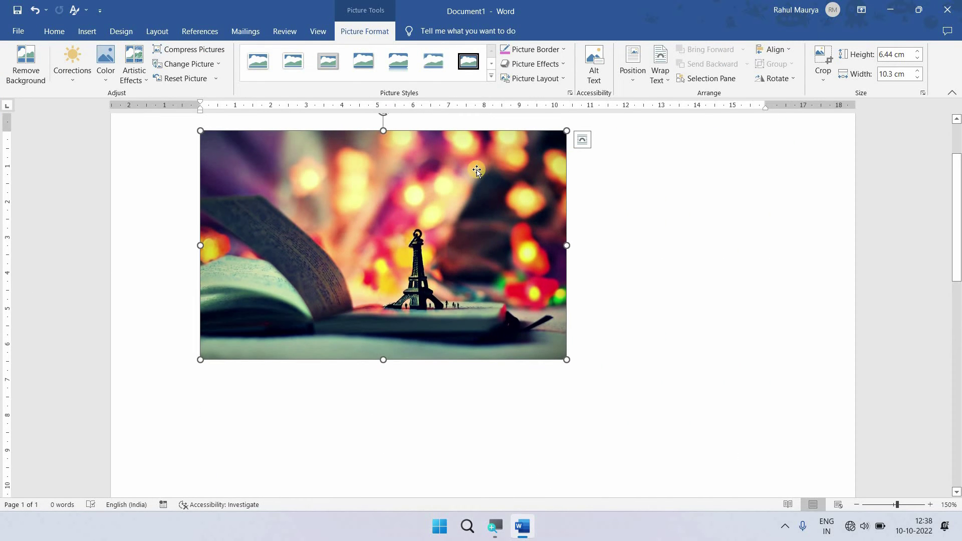
left_click(660, 79)
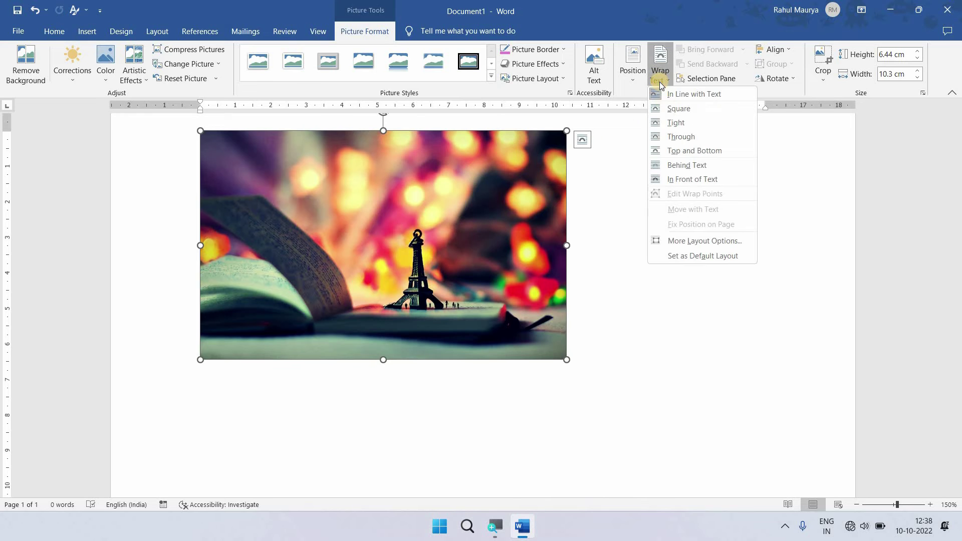
left_click(673, 107)
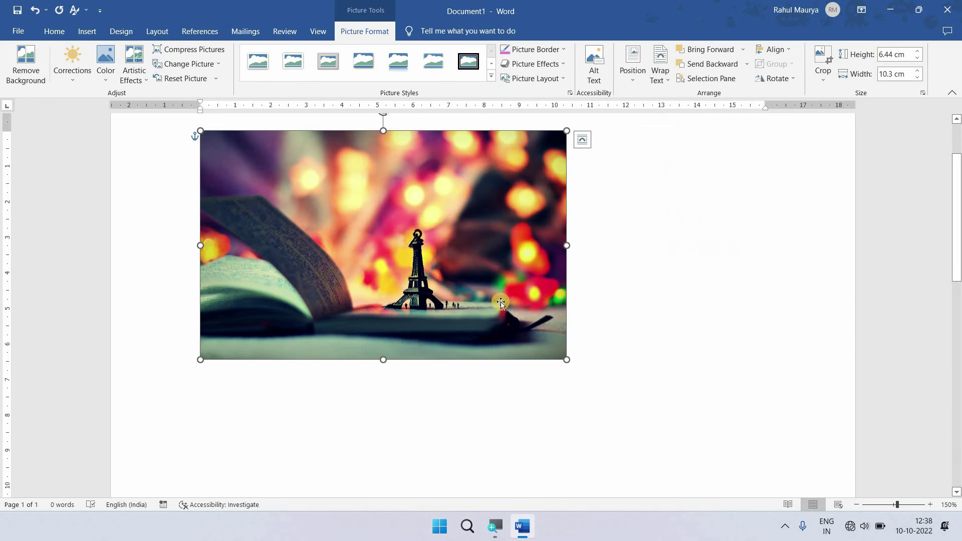
left_click(649, 335)
left_click_drag(649, 335, 649, 335)
left_click(269, 279)
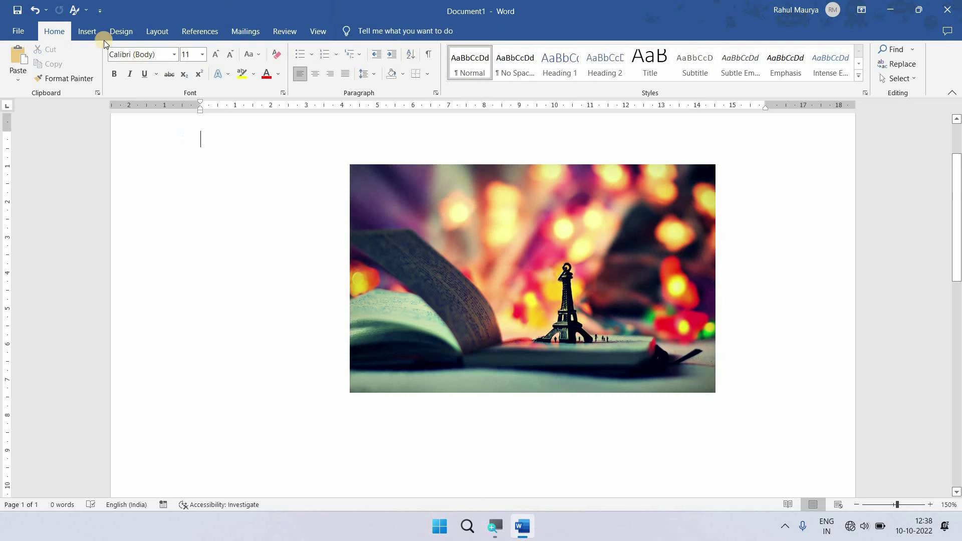
Step: Insert the room photo 4165.jpg from this device and set Square text wrapping
left_click(84, 32)
left_click(128, 63)
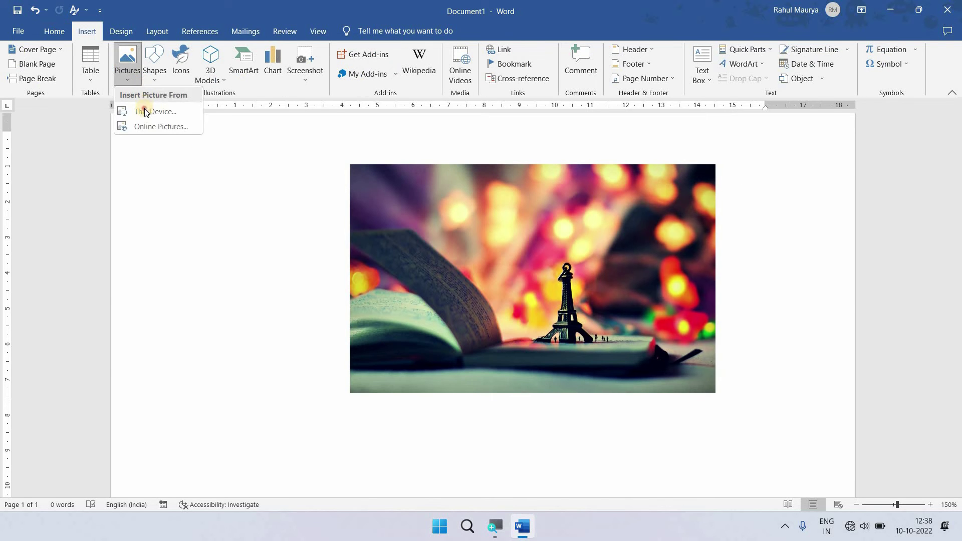
left_click(145, 112)
left_click(215, 203)
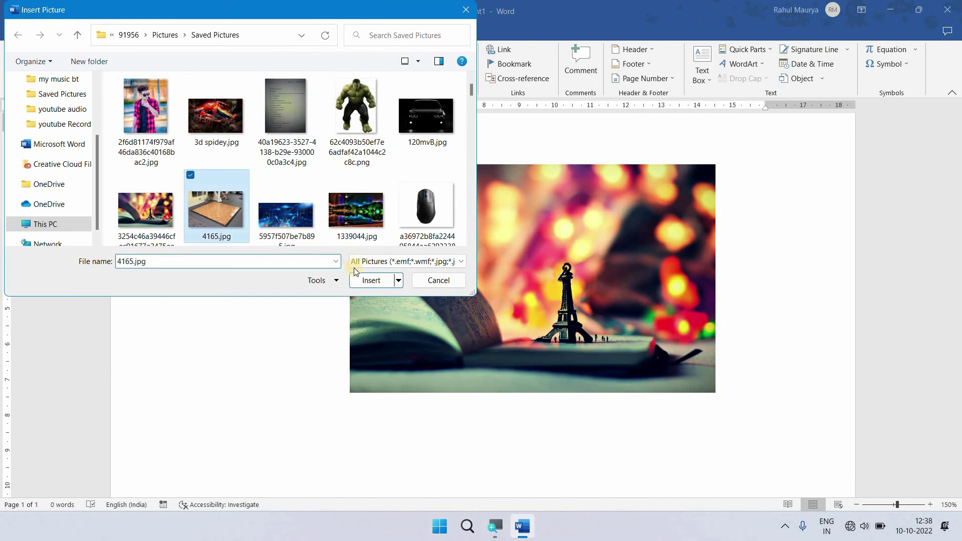
left_click(362, 282)
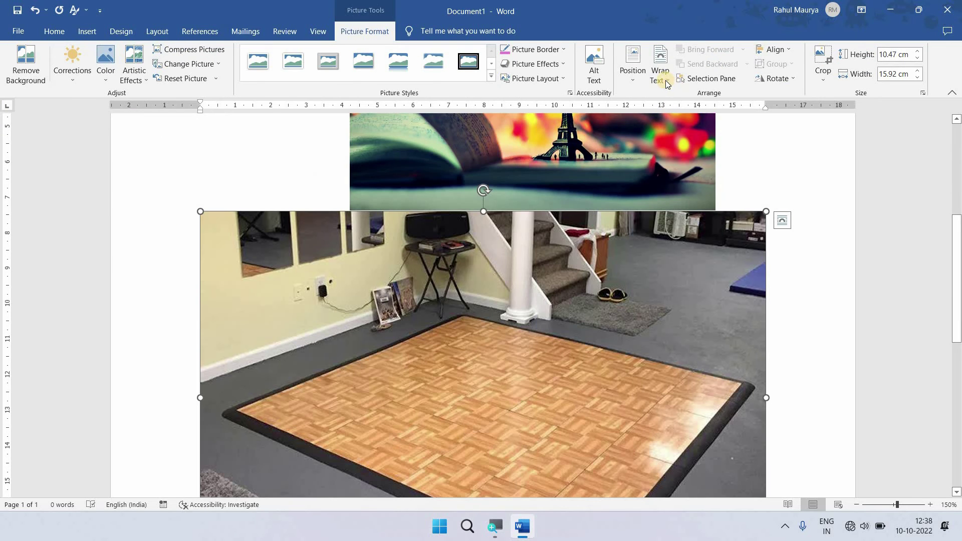
left_click(671, 107)
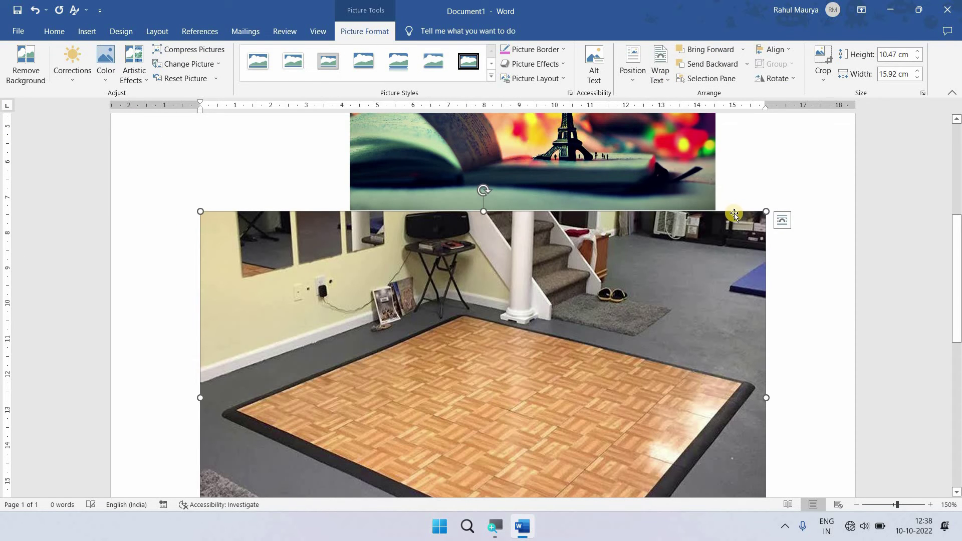
Step: Resize the room photo to 11.35 × 7.47 cm
mouse_move(766, 212)
left_mouse_down()
mouse_move(420, 319)
mouse_move(501, 290)
left_mouse_up()
scroll(424, 295, "down", 3)
scroll(420, 290, "up", 3)
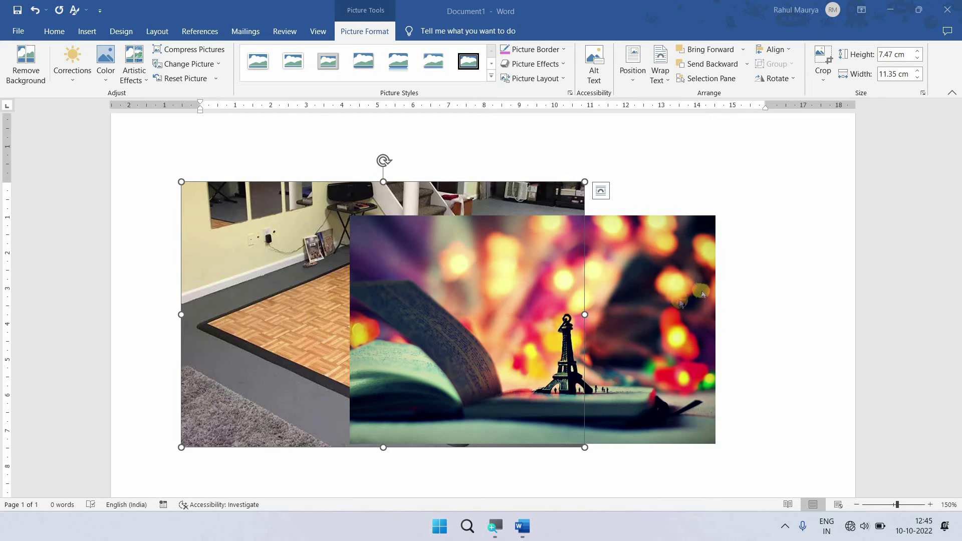
Step: Move the book picture slightly left so it overlaps the room photo
left_click(630, 293)
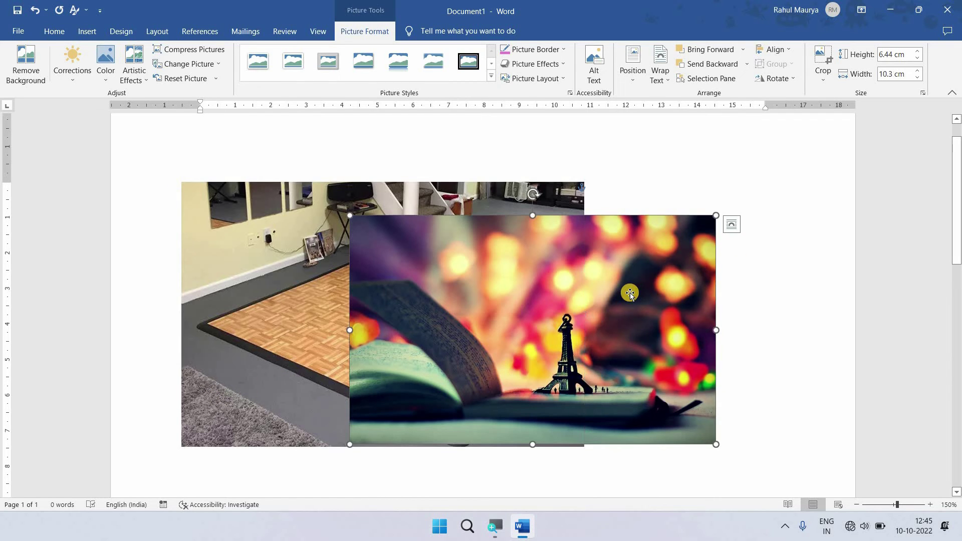
left_click(660, 82)
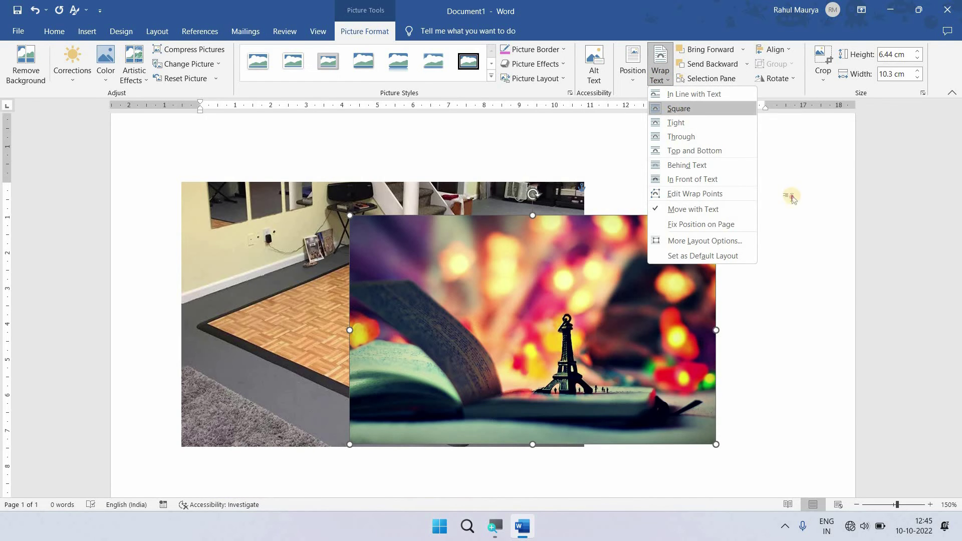
left_click(572, 298)
left_click_drag(571, 298, 521, 297)
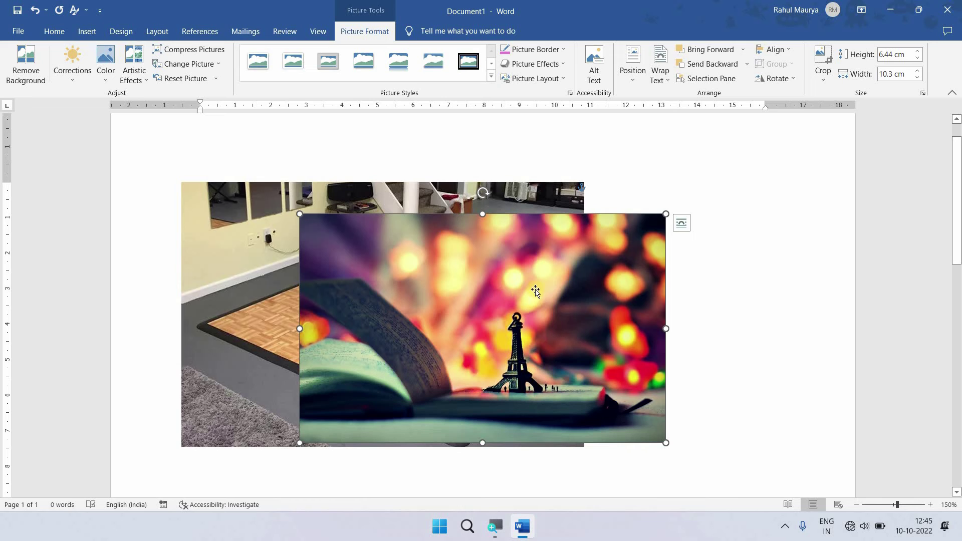
Step: Layer the book picture behind the room photo, then in front, and show the Selection Pane
left_click(699, 67)
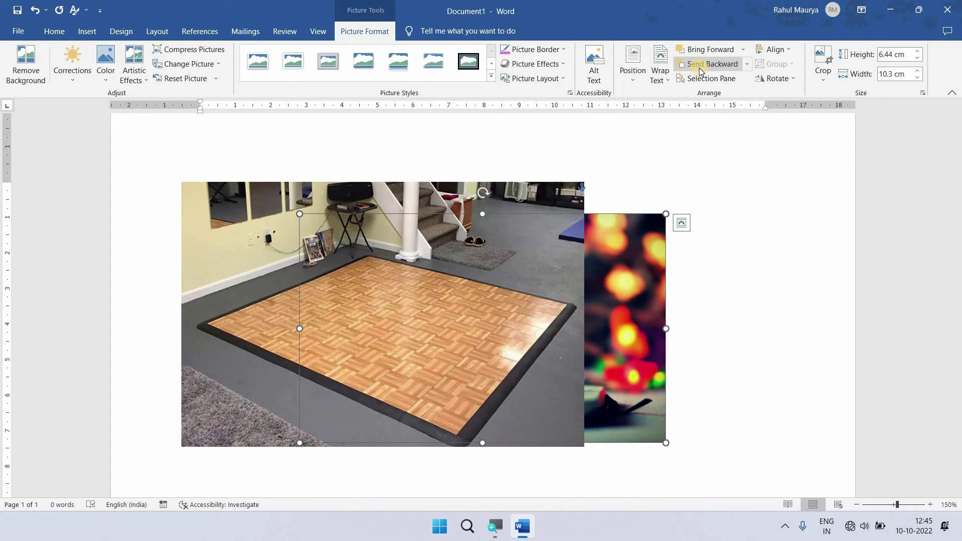
left_click(819, 291)
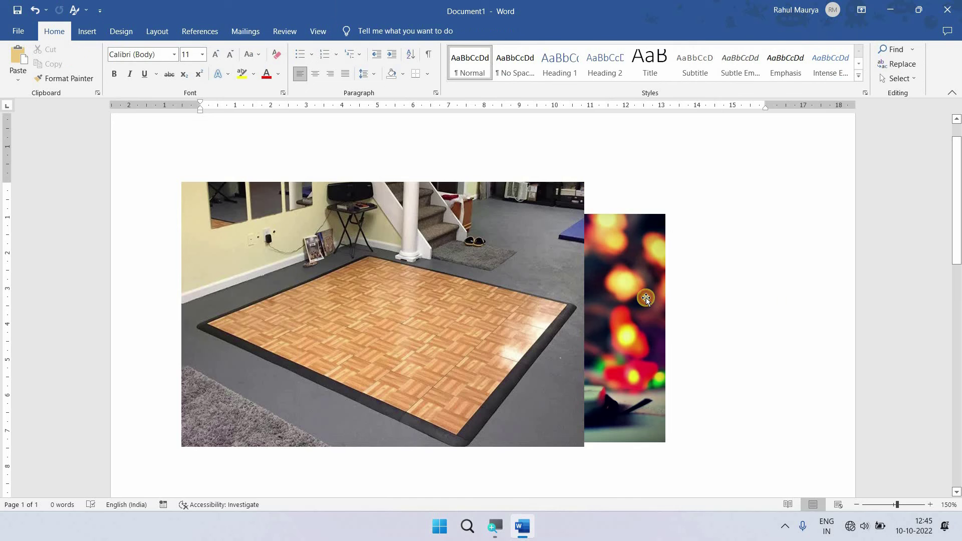
left_click(646, 298)
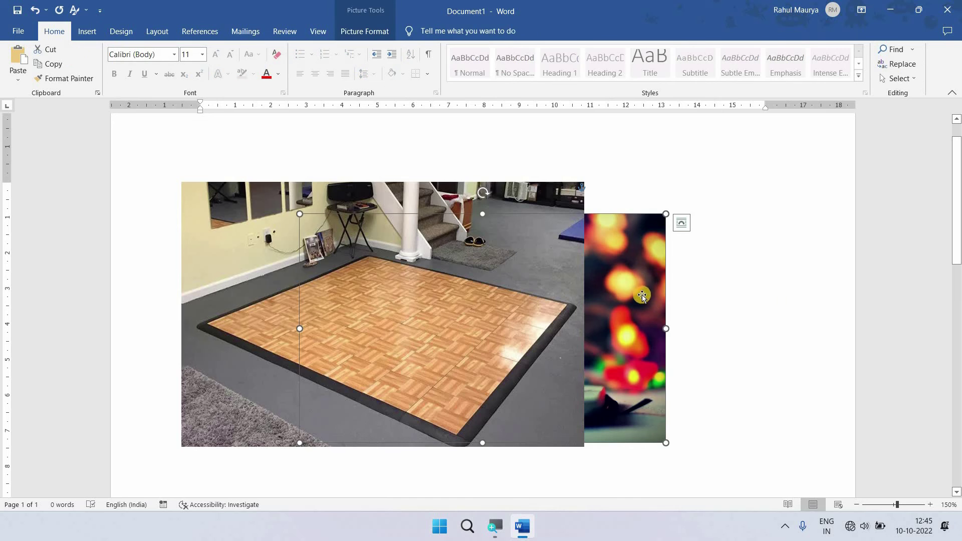
left_click(381, 32)
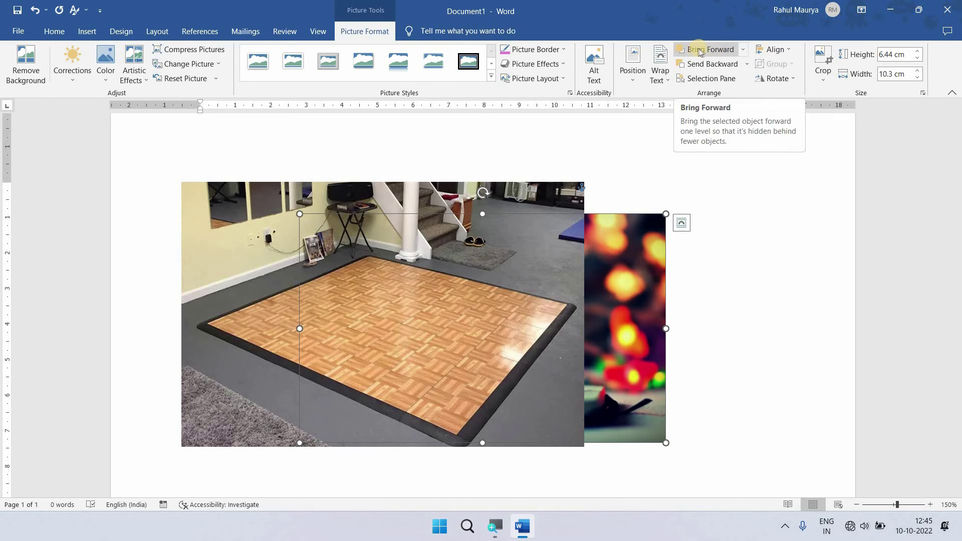
left_click(700, 52)
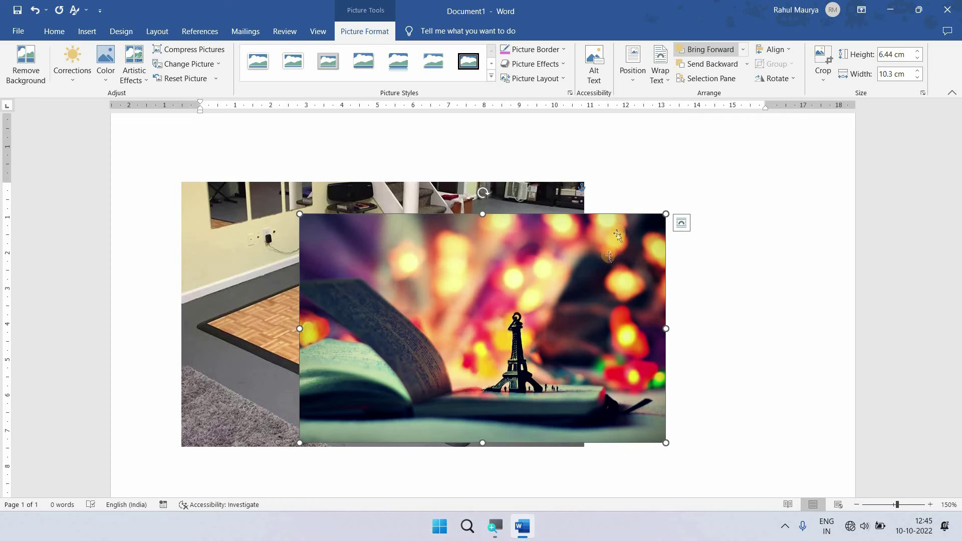
left_click(704, 66)
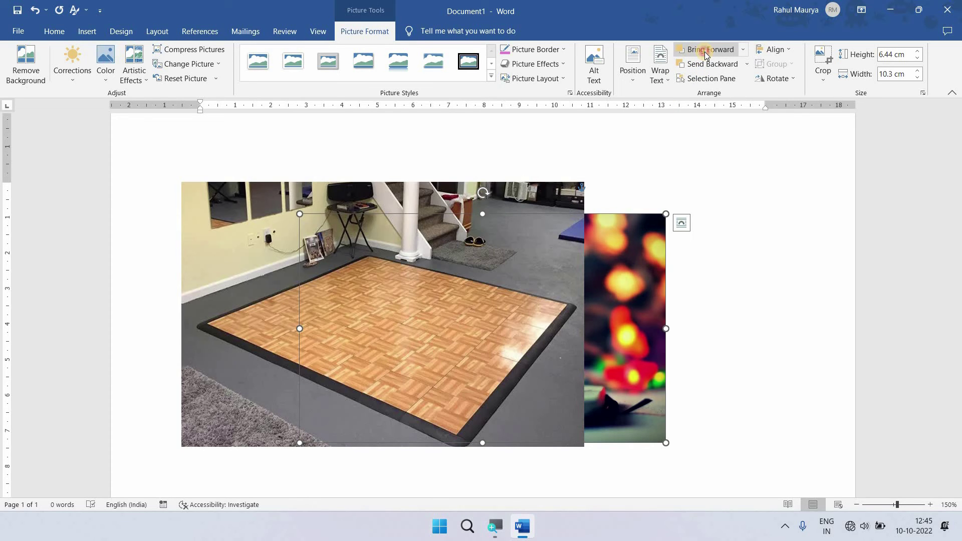
left_click(705, 51)
left_click(703, 78)
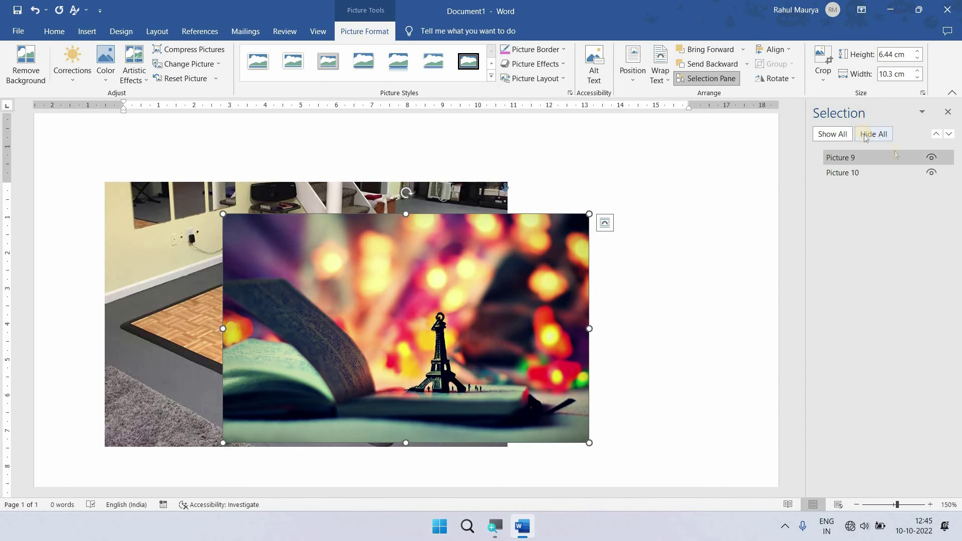
Step: Hide and reshow Picture 9, then Hide All, Show All, Hide All, close the pane, and undo
left_click(932, 159)
left_click(932, 158)
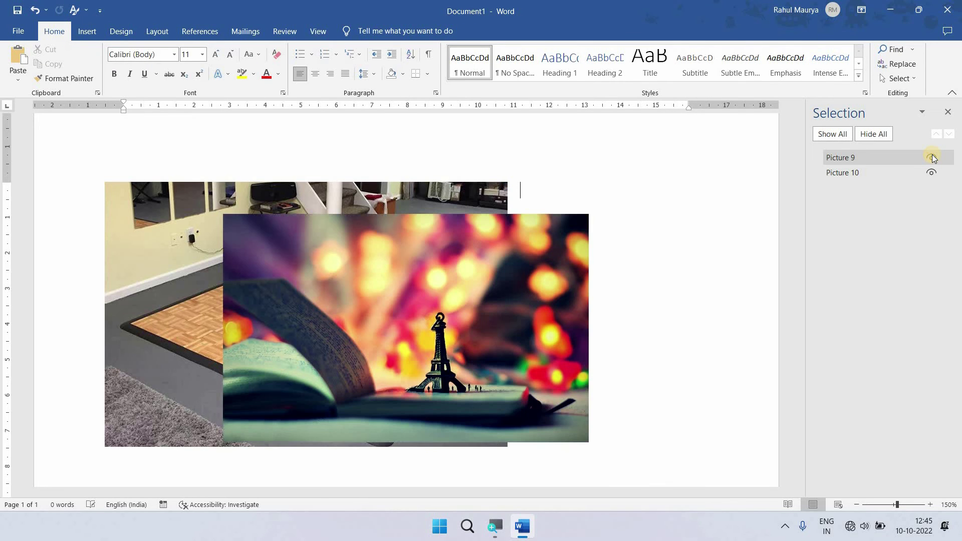
left_click(870, 134)
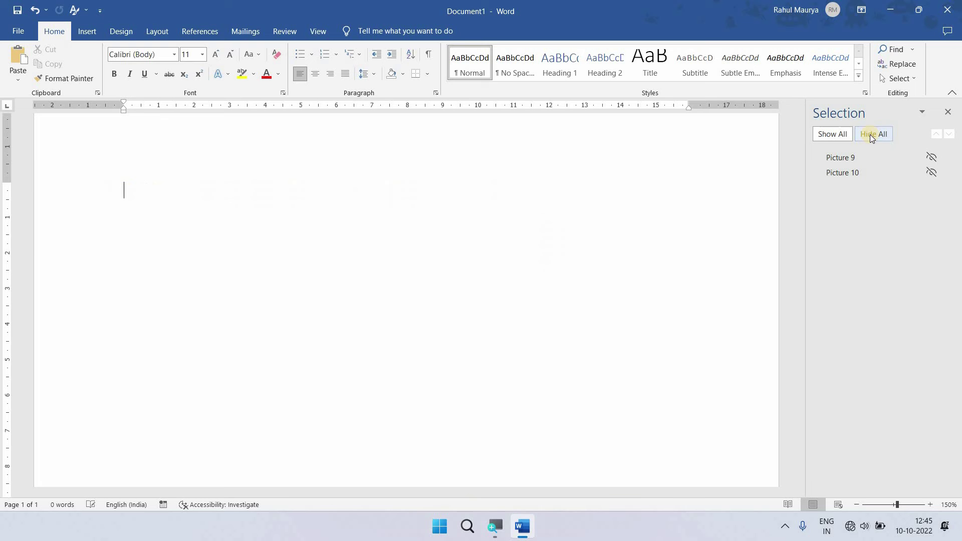
left_click(834, 134)
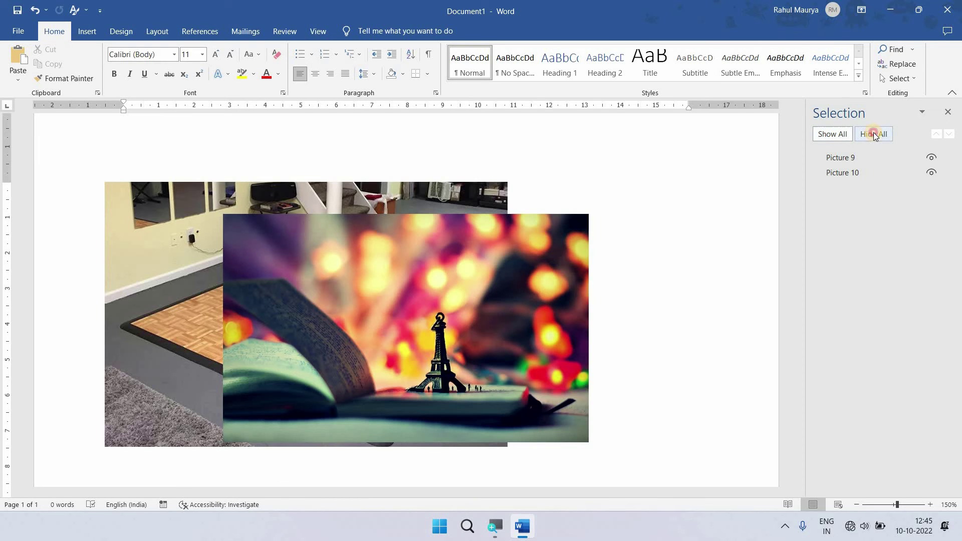
left_click(874, 133)
left_click(948, 112)
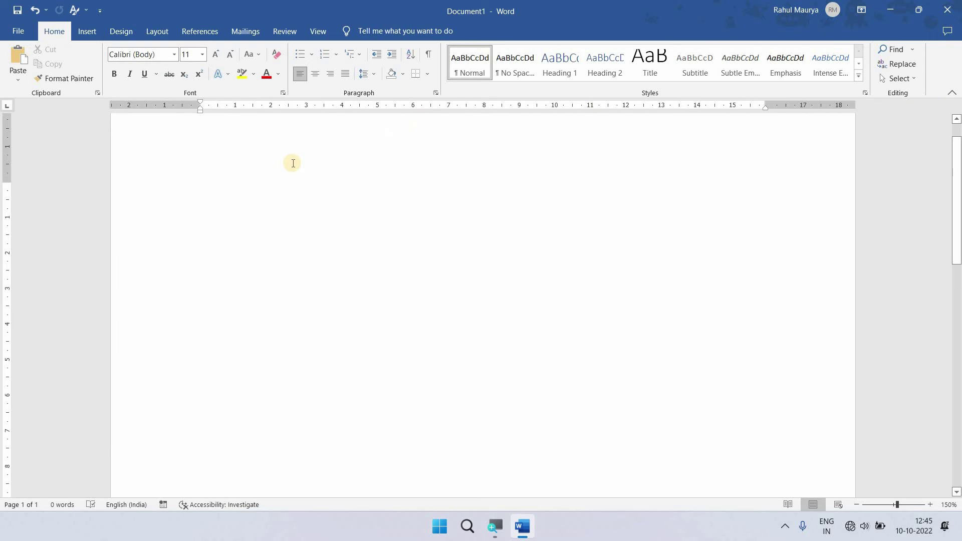
key("ctrl+z")
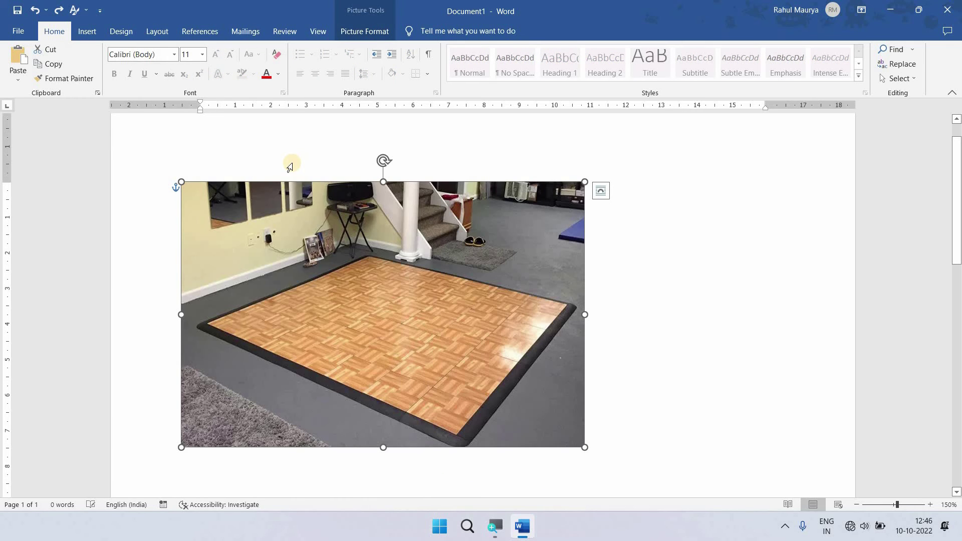
Step: Shrink the room photo to 7.74 × 5.09 cm
left_click(372, 33)
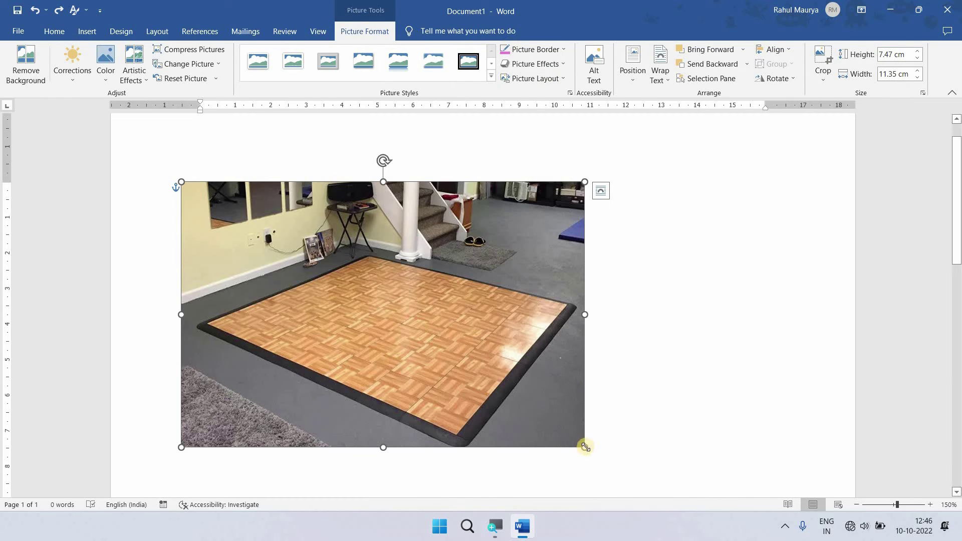
left_click_drag(584, 447, 457, 363)
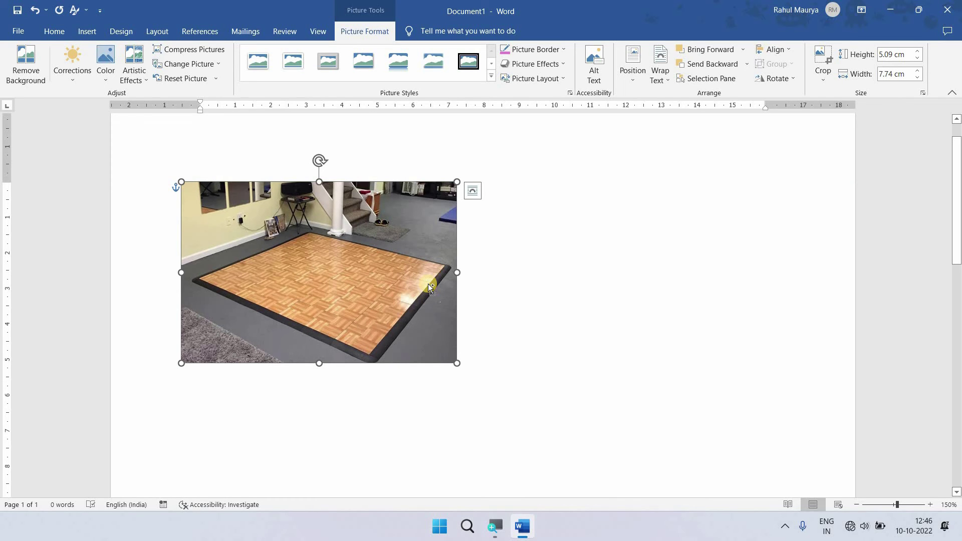
scroll(429, 284, "down", 2, "ctrl")
scroll(479, 328, "down", 2, "ctrl")
scroll(308, 246, "down", 1, "ctrl")
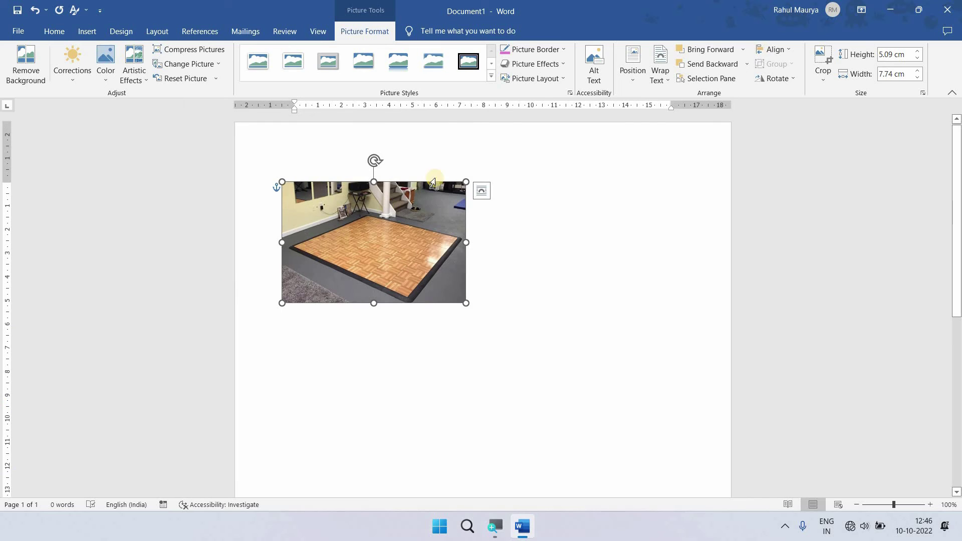
Step: Try Align Left, Align Center and Align Right on the photo
left_click(775, 49)
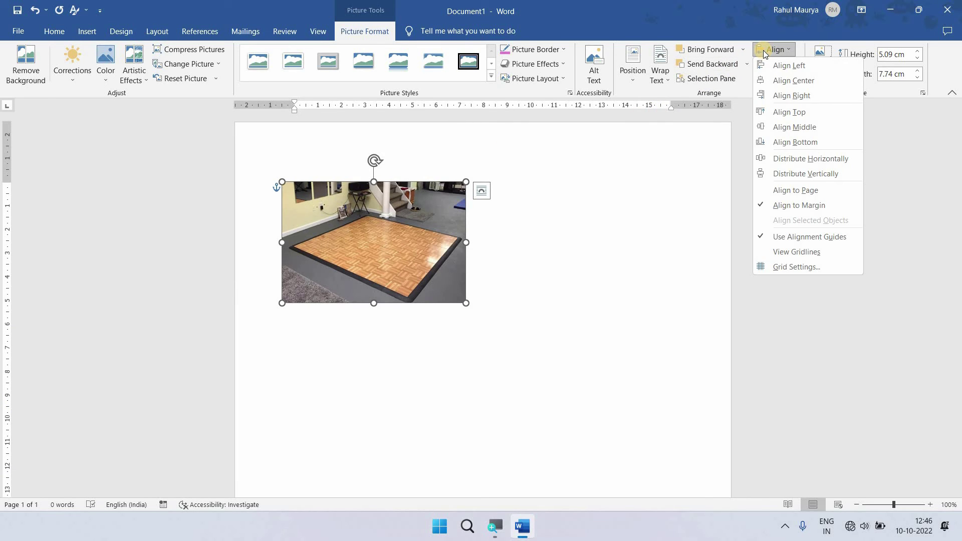
left_click(789, 67)
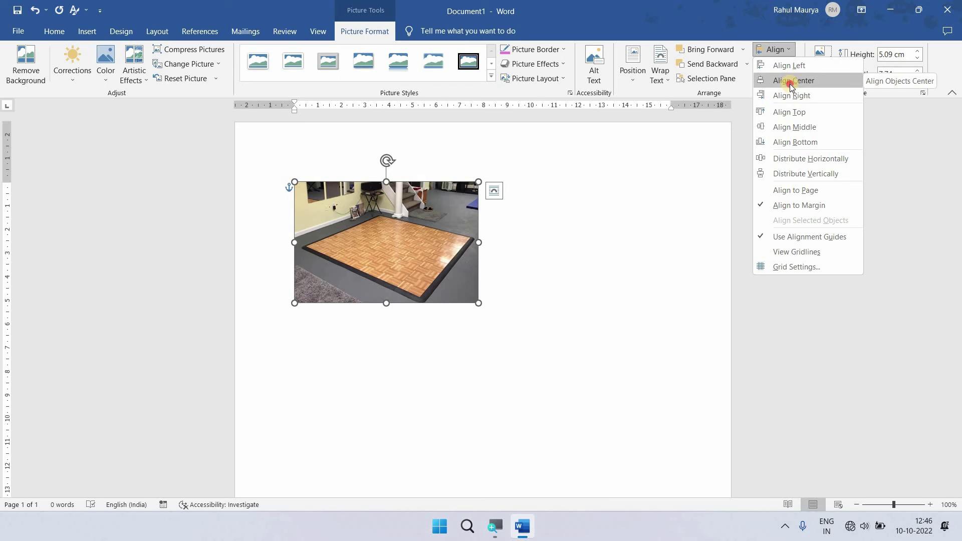
left_click(791, 81)
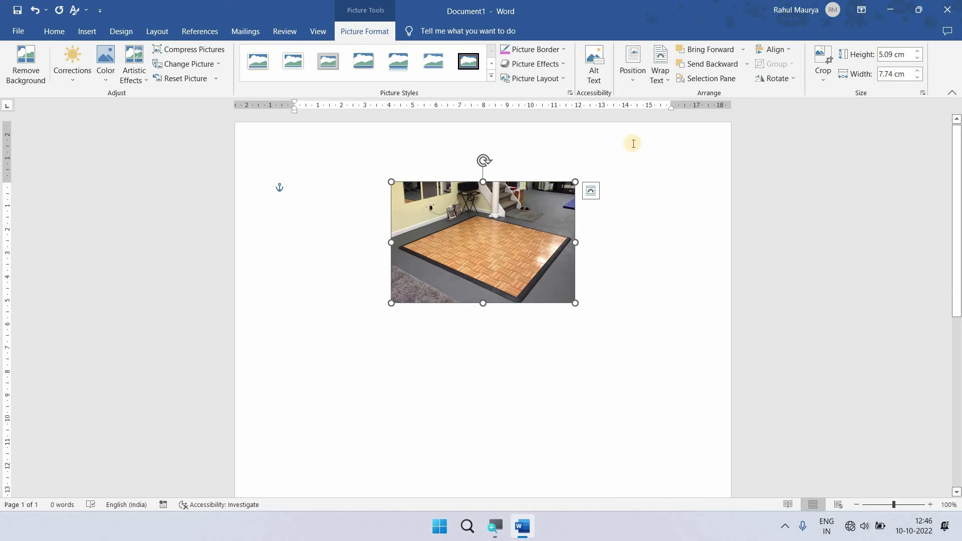
left_click(776, 50)
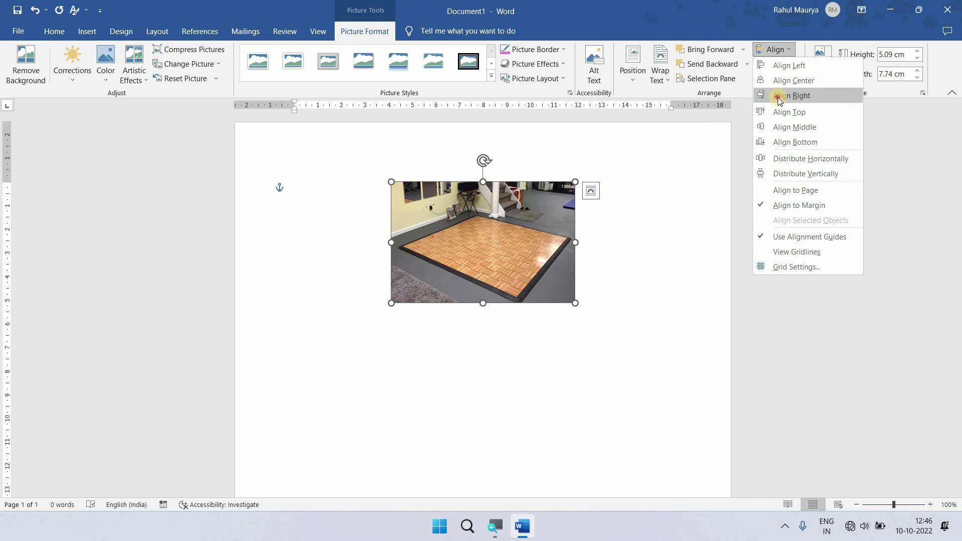
left_click(793, 96)
left_click(776, 50)
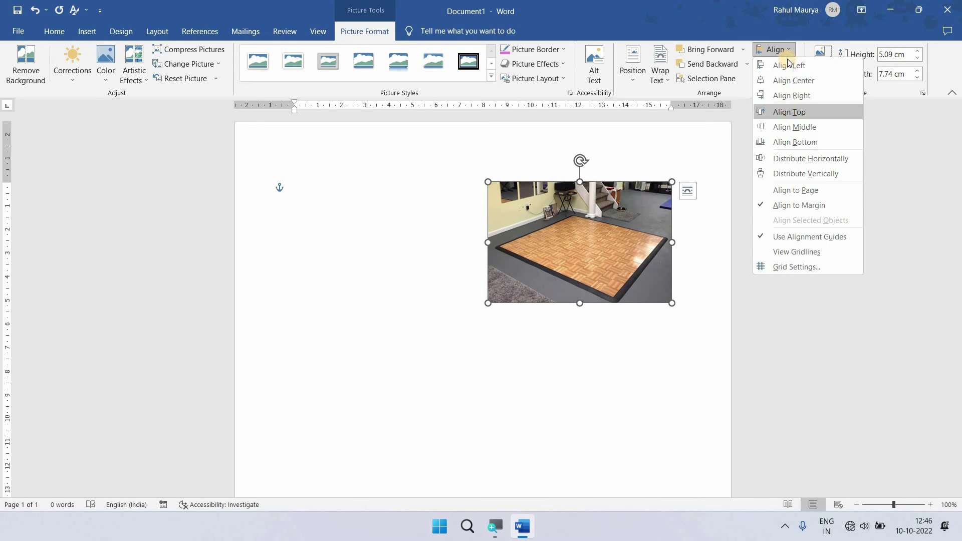
left_click(790, 112)
Step: Apply Align Middle, then Align Top and Align Left to set the photo in the top-left margin corner
left_click(775, 49)
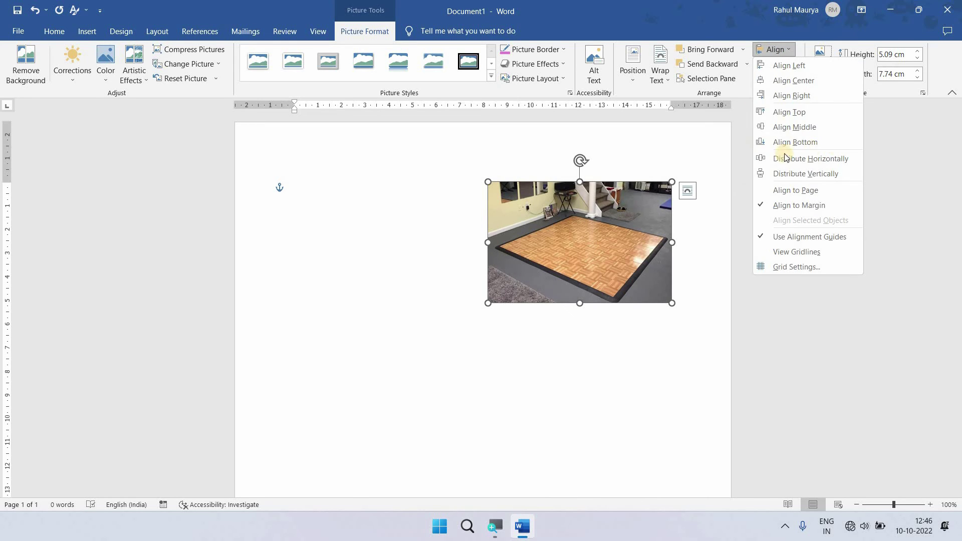
left_click(795, 128)
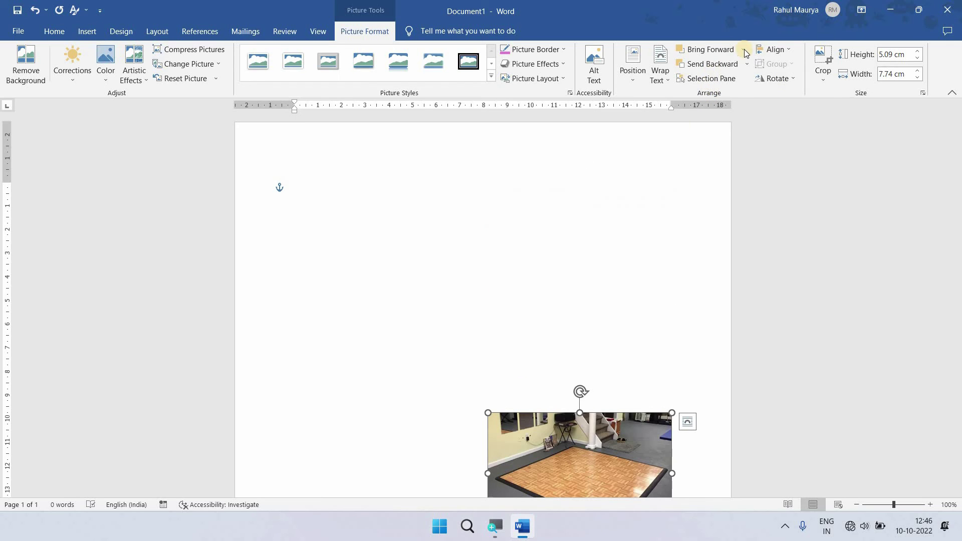
left_click(774, 49)
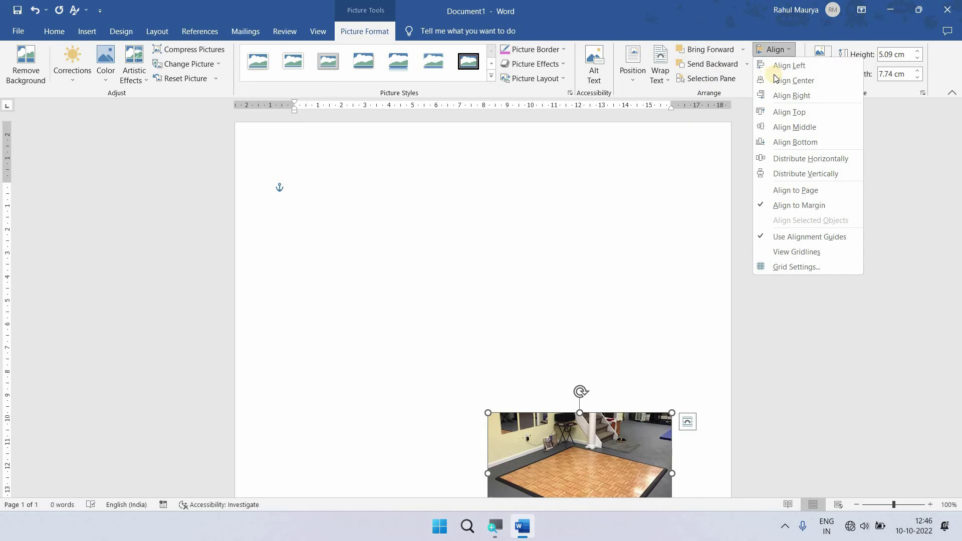
left_click(786, 113)
left_click(776, 49)
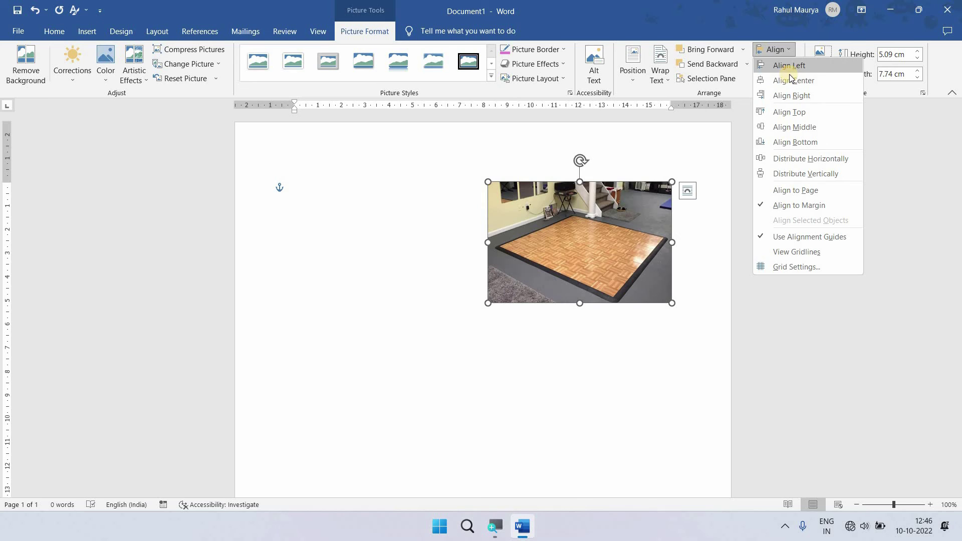
left_click(789, 65)
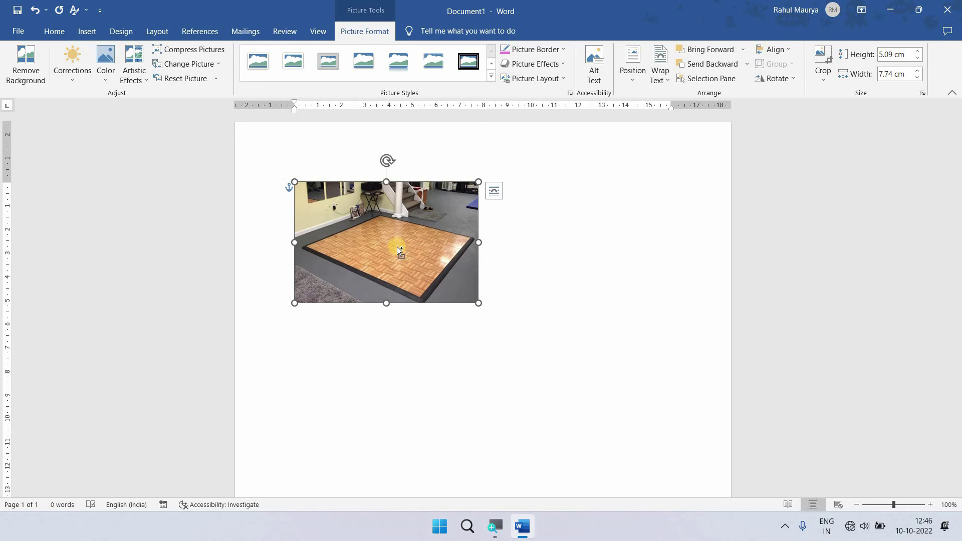
Step: Make two overlapping copies of the photo and select all three
left_click_drag(398, 248, 456, 253)
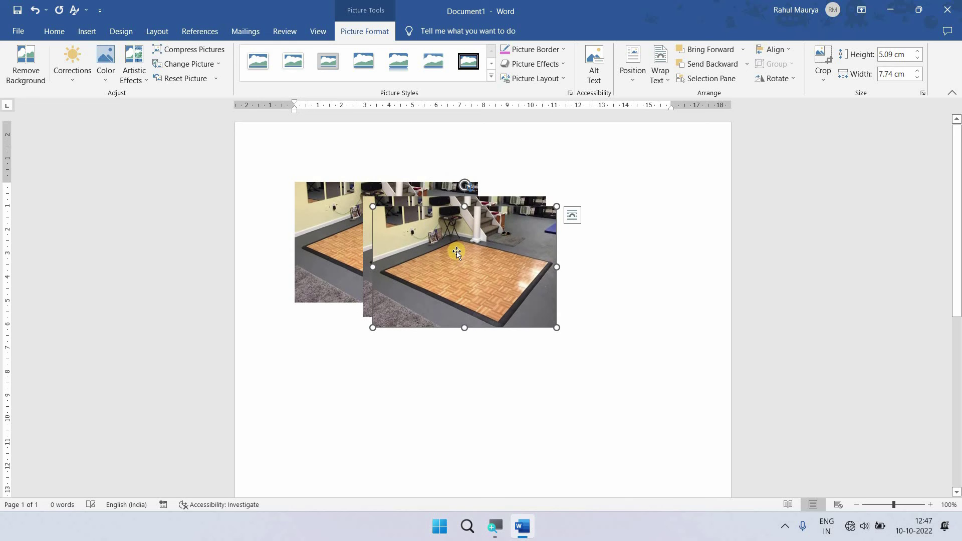
mouse_move(457, 254)
left_mouse_down()
mouse_move(485, 238)
mouse_move(567, 228)
left_mouse_up()
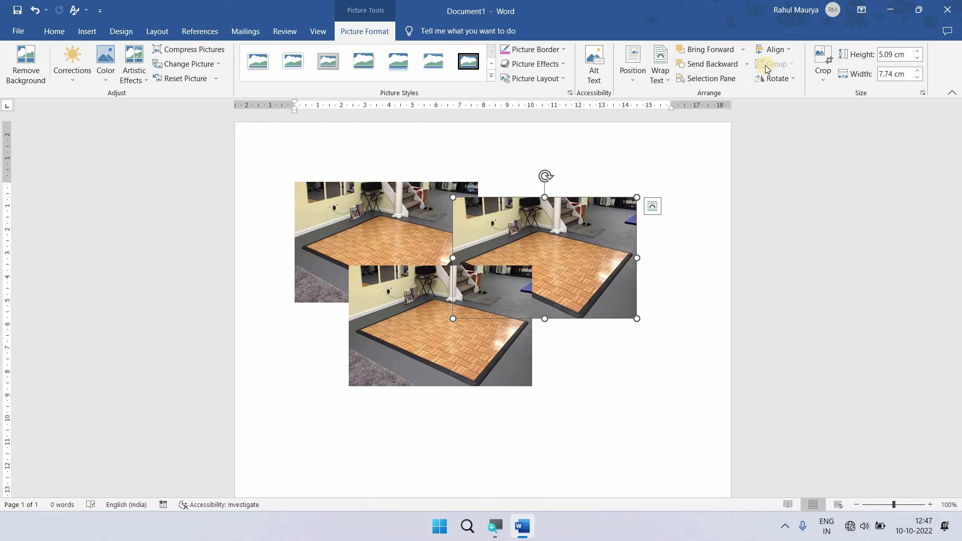
left_click(475, 367)
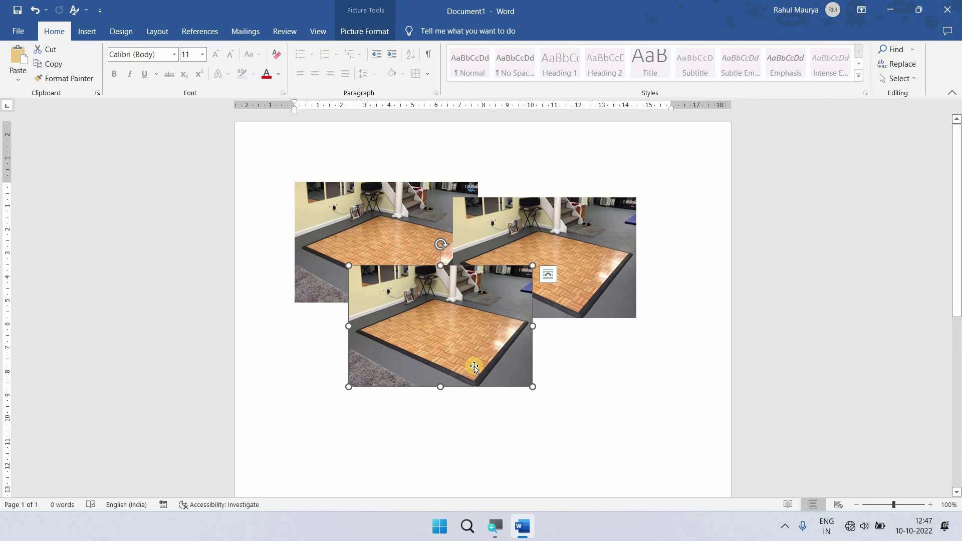
left_click(580, 245, "ctrl")
left_click(426, 194, "ctrl")
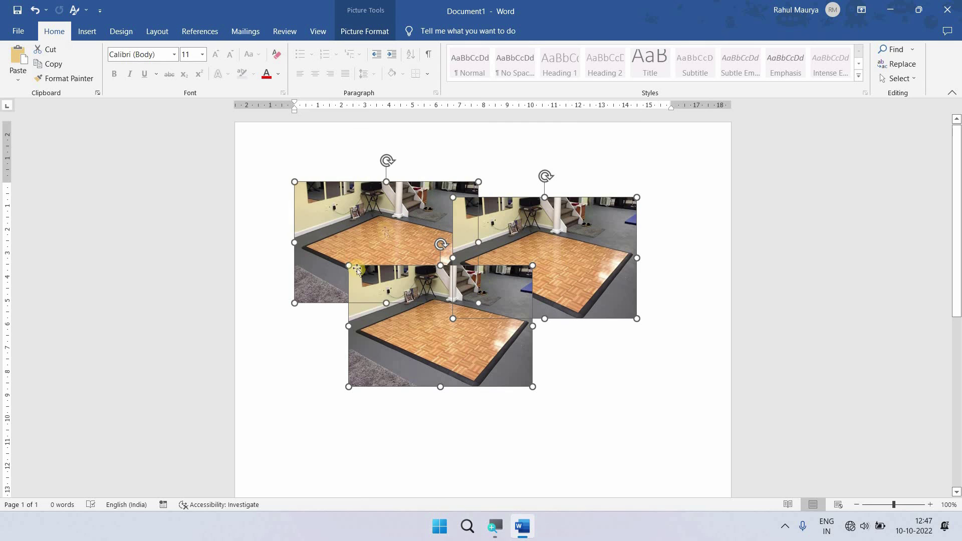
Step: Group the three photos into one object, then ungroup them
left_click(364, 31)
left_click(776, 63)
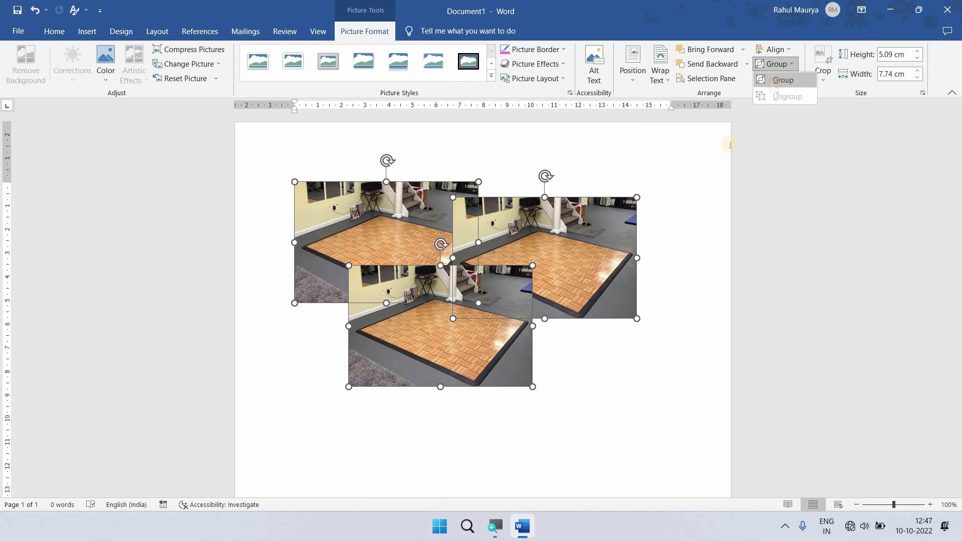
left_click(782, 75)
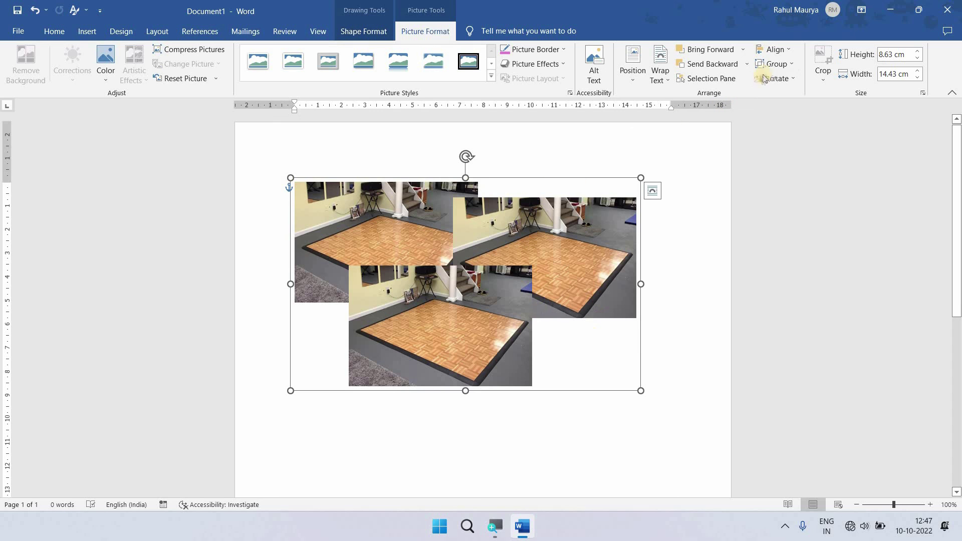
left_click(794, 69)
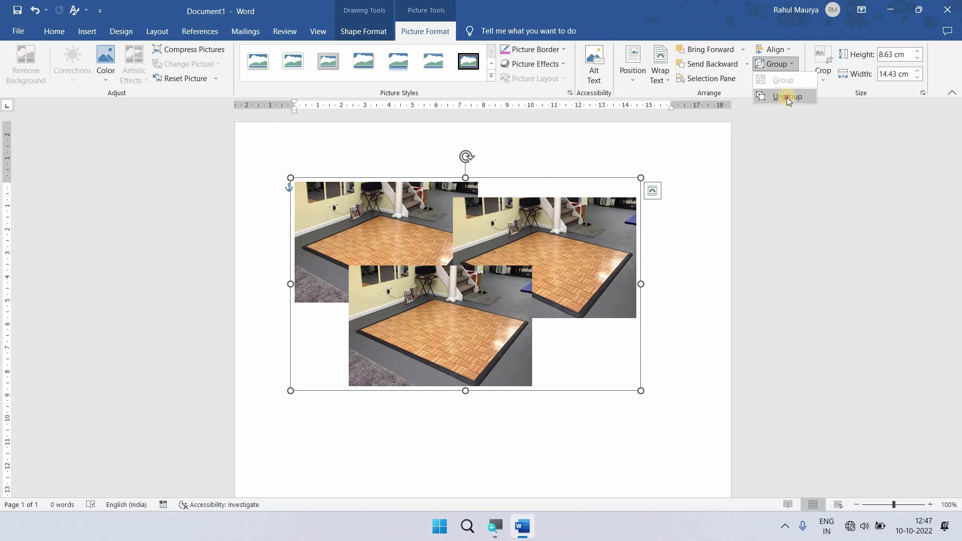
left_click(787, 95)
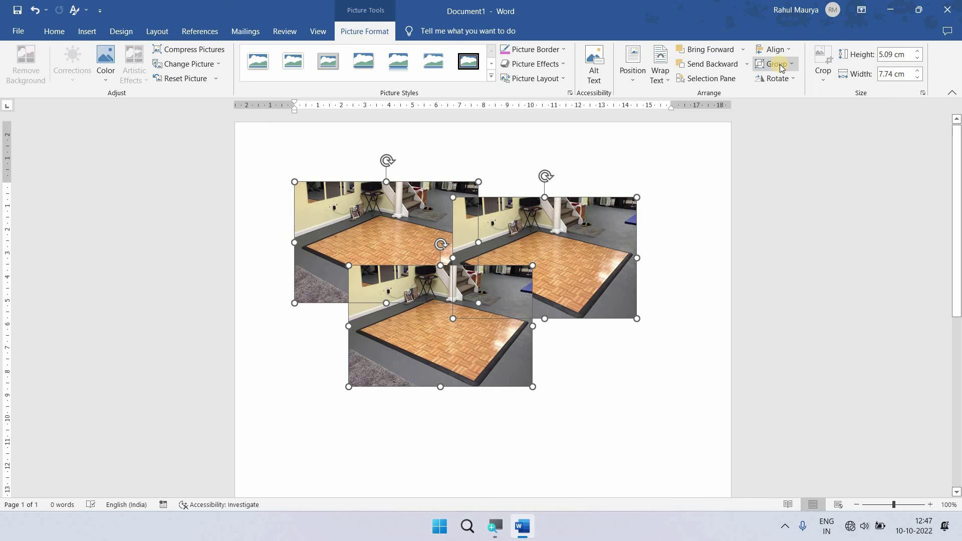
Step: Rotate the photos 90° left, undo it, delete the bottom copy, and select the original
left_click(790, 79)
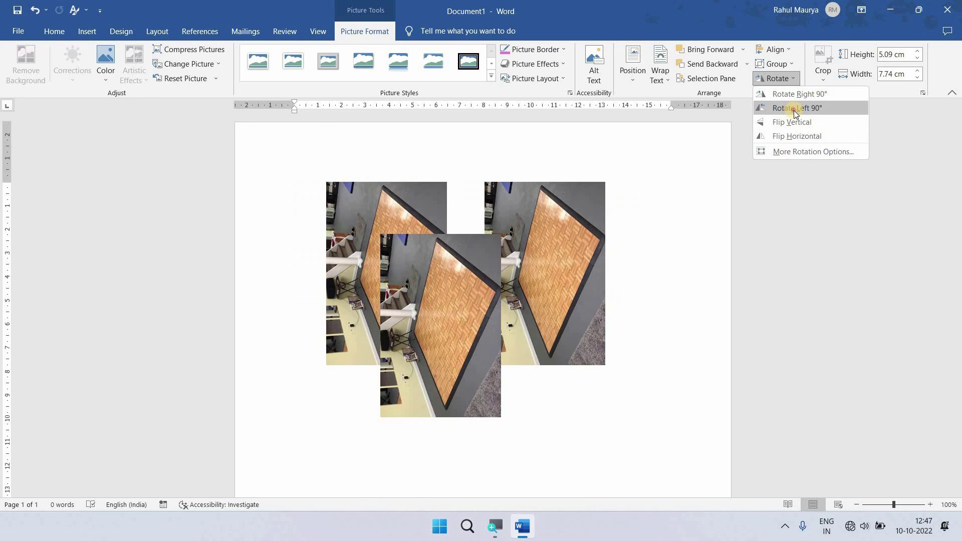
left_click(794, 110)
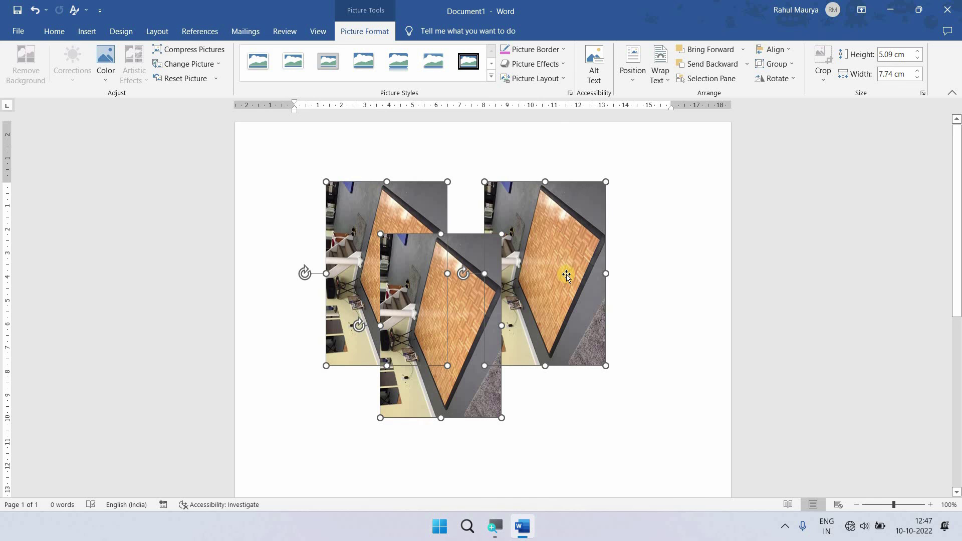
key("ctrl+z")
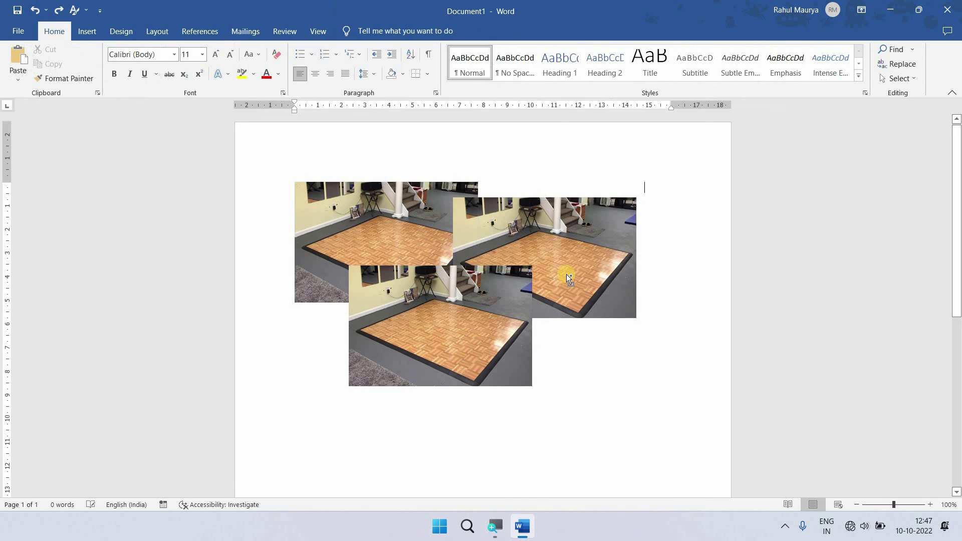
left_click(487, 345)
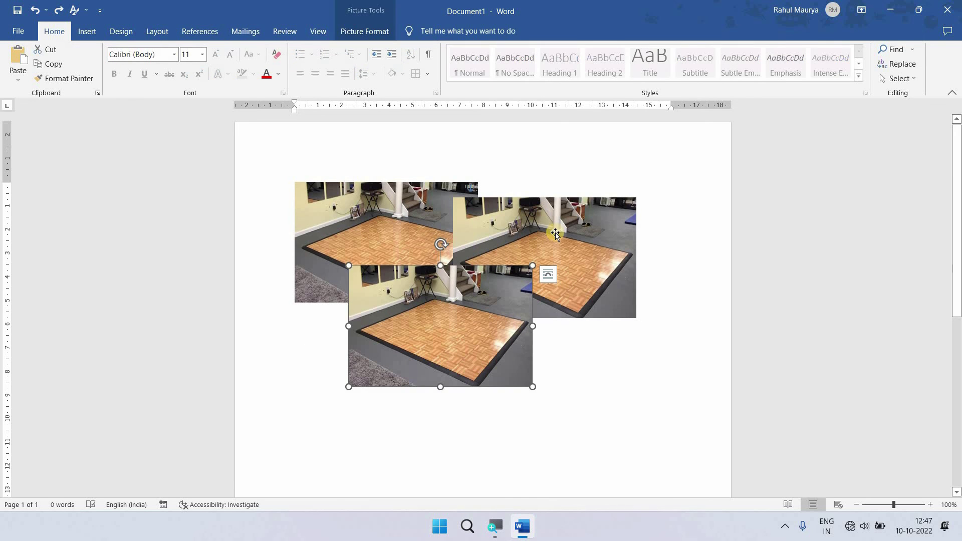
key("Delete")
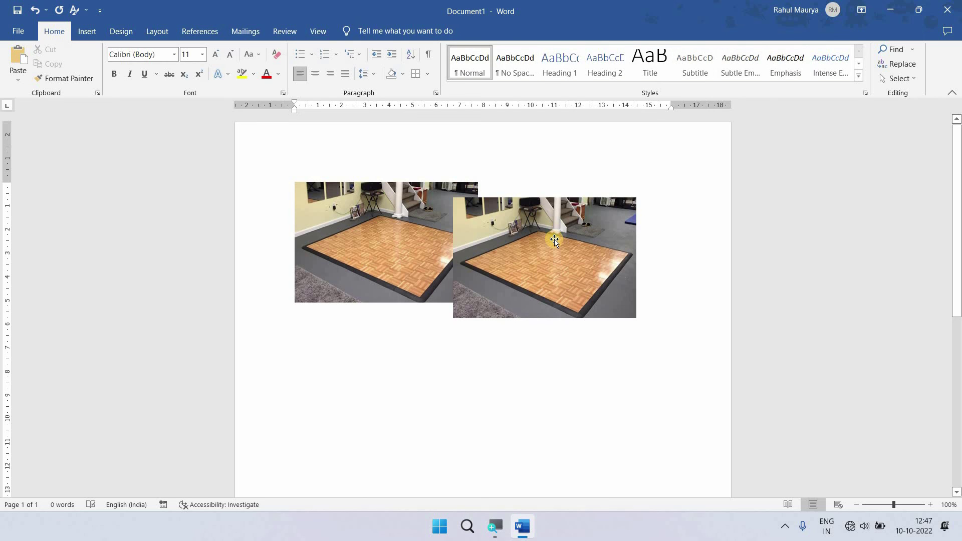
left_click(471, 286)
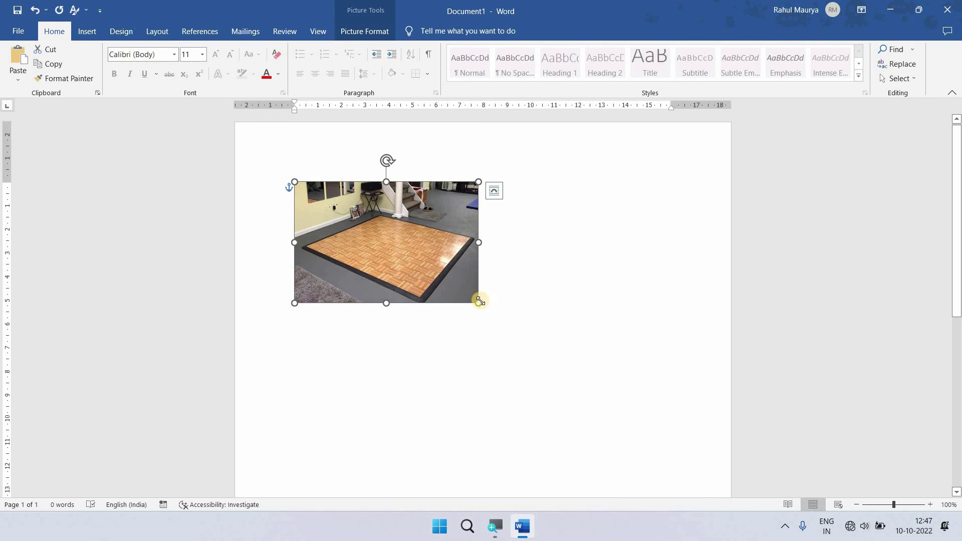
Step: Enlarge the parquet photo and crop off its top and edges to 7.24 × 14.08 cm
left_click_drag(479, 304, 660, 423)
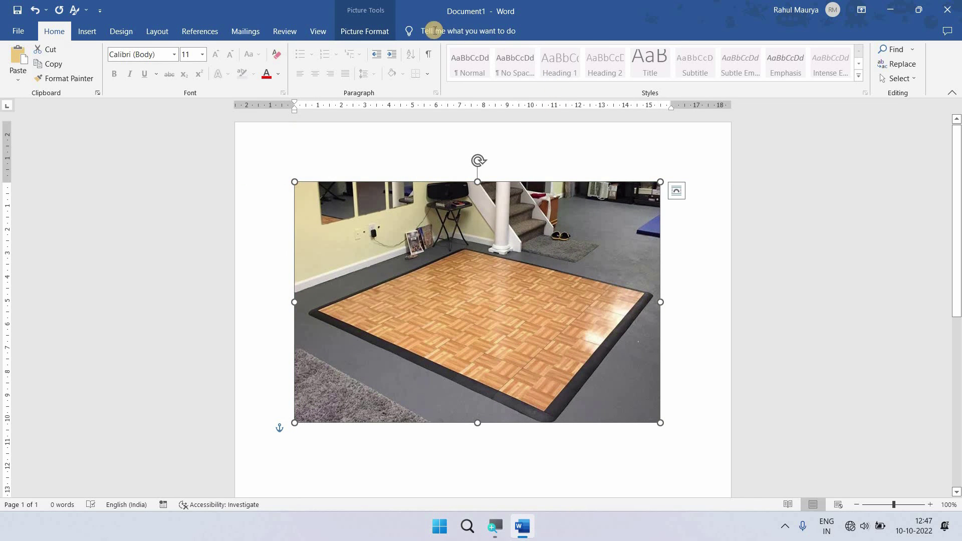
left_click(373, 32)
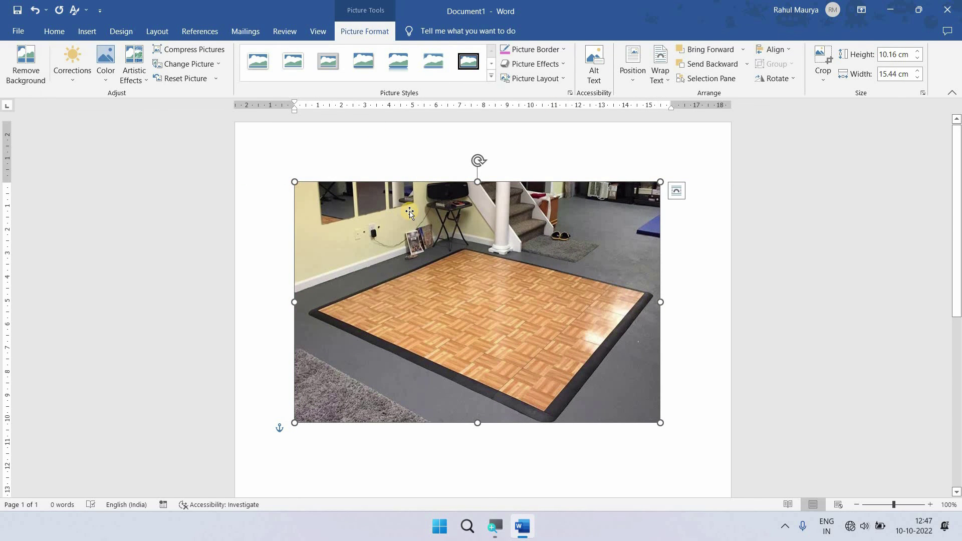
left_click(823, 74)
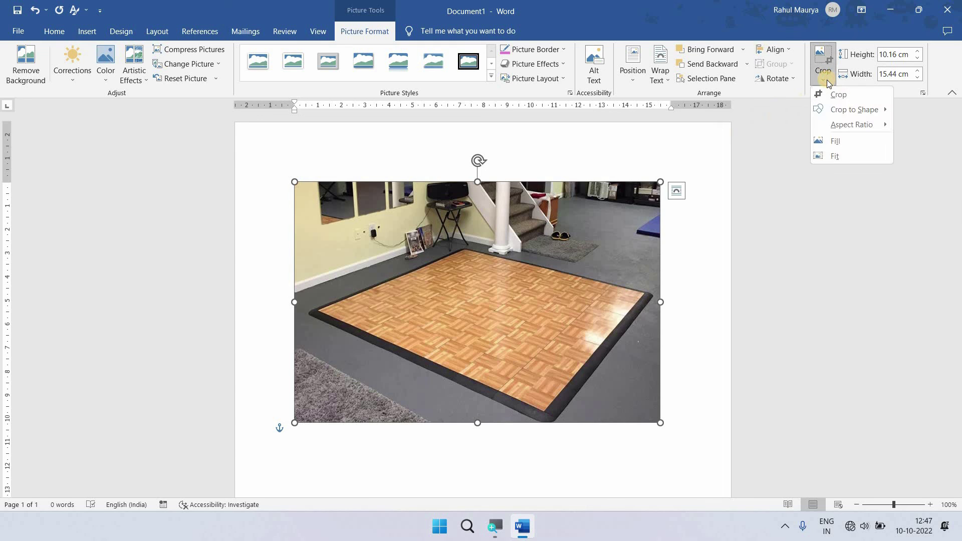
left_click(833, 92)
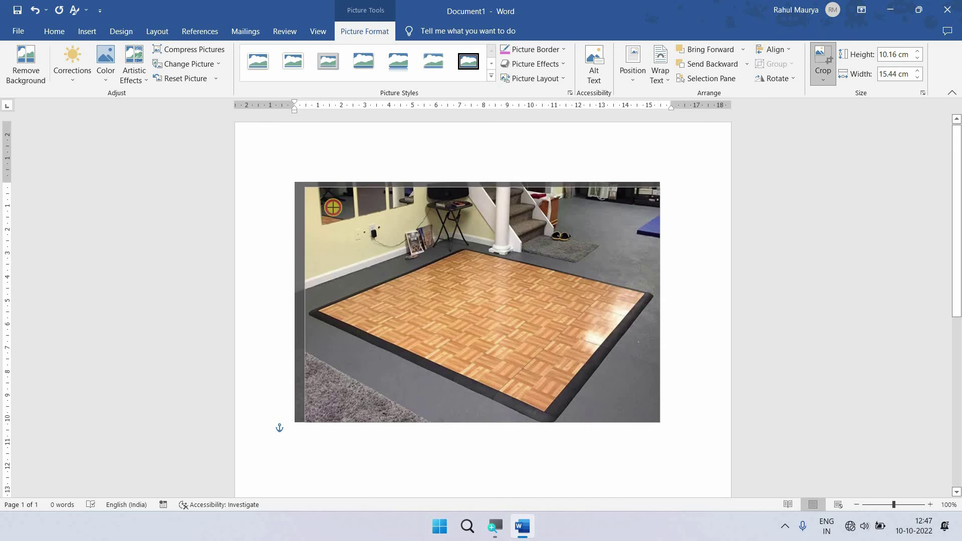
left_click_drag(303, 186, 306, 237)
mouse_move(572, 374)
left_mouse_down()
mouse_move(613, 411)
mouse_move(638, 409)
left_mouse_up()
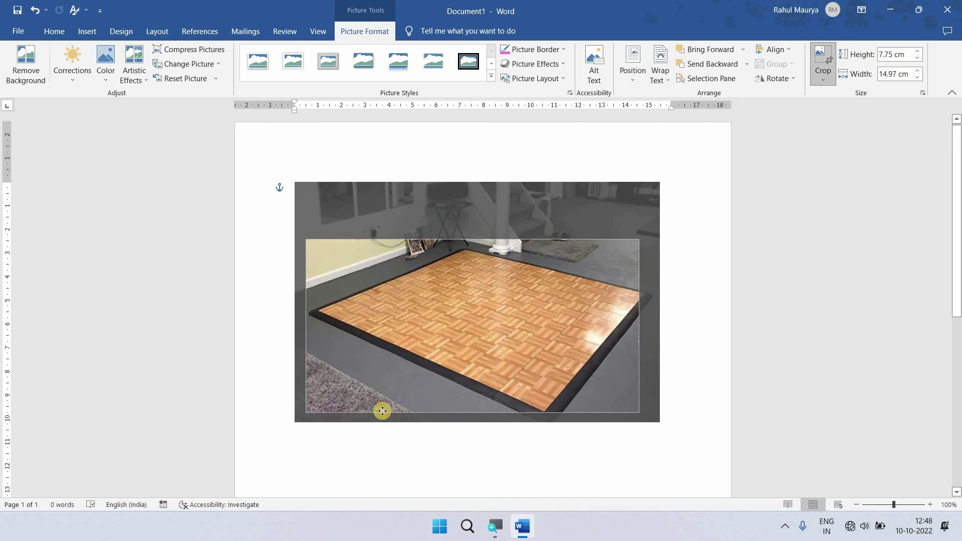
left_click(825, 93)
left_click(500, 294)
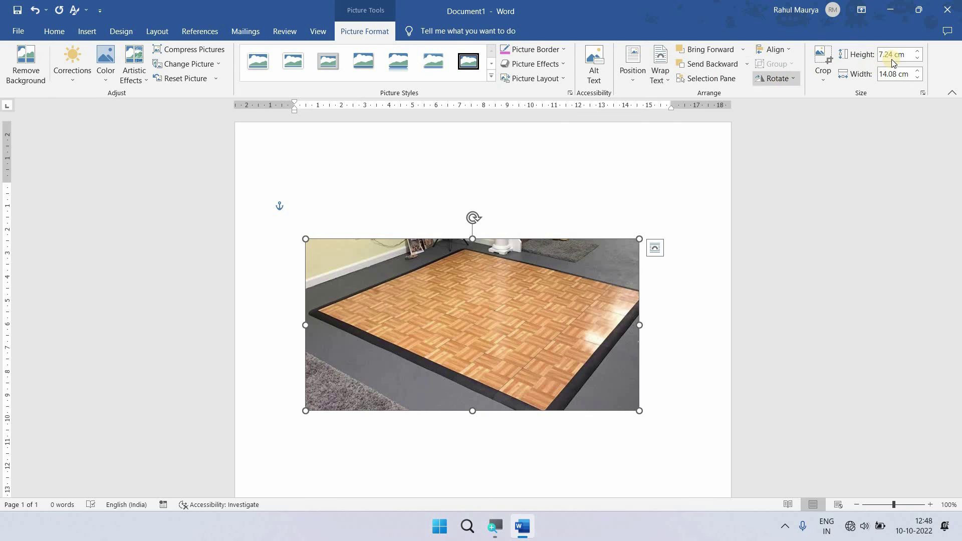
Step: Raise the photo height step by step to 9 cm, then set it to 10 cm
left_click(919, 50)
left_click(918, 51)
left_click(919, 50)
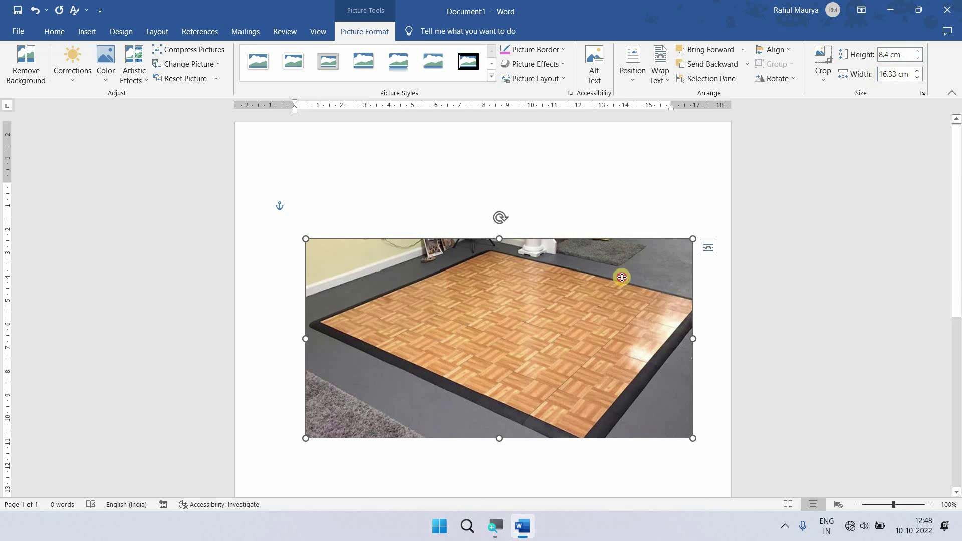
left_click_drag(623, 277, 592, 239)
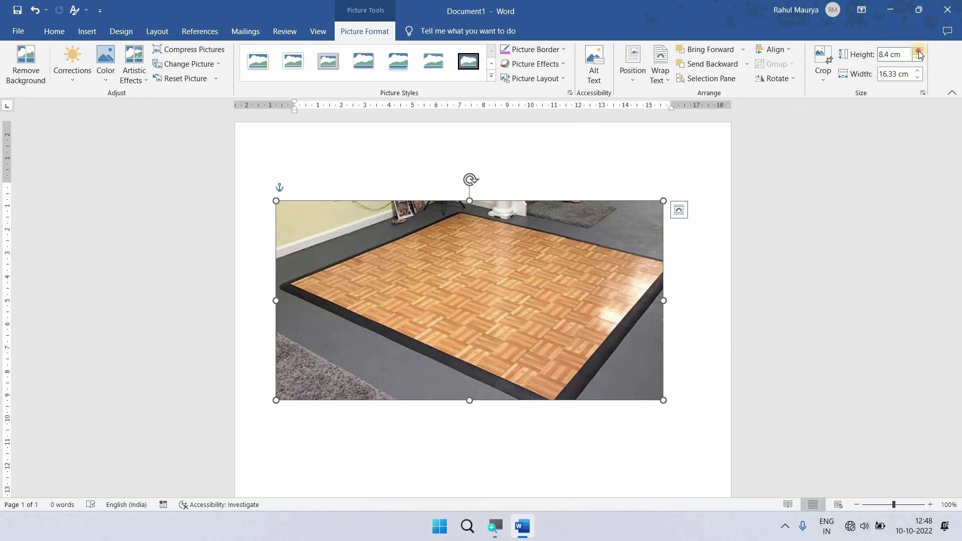
left_click(919, 51)
left_click(919, 51)
left_click(919, 50)
left_click(919, 50)
left_click(918, 50)
left_click(919, 50)
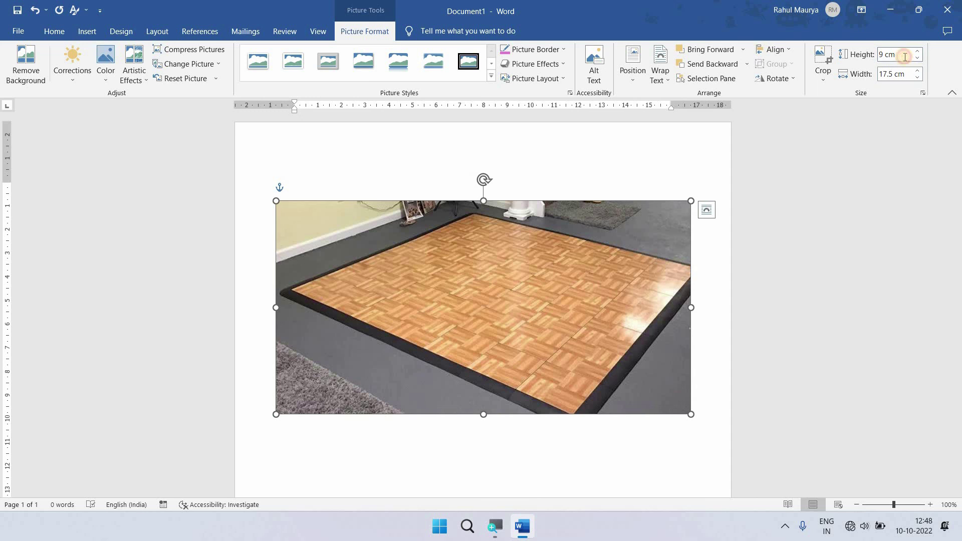
left_click(905, 57)
type("10")
key("Return")
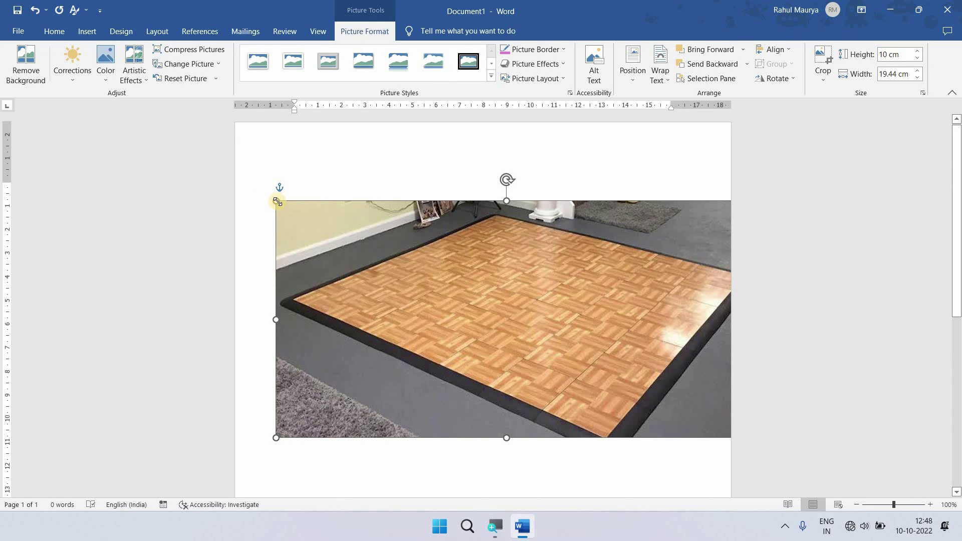
Step: Shrink the photo to 6.74 × 13.1 cm and move it to the page centre
left_click_drag(276, 201, 313, 220)
left_click_drag(433, 279, 328, 249)
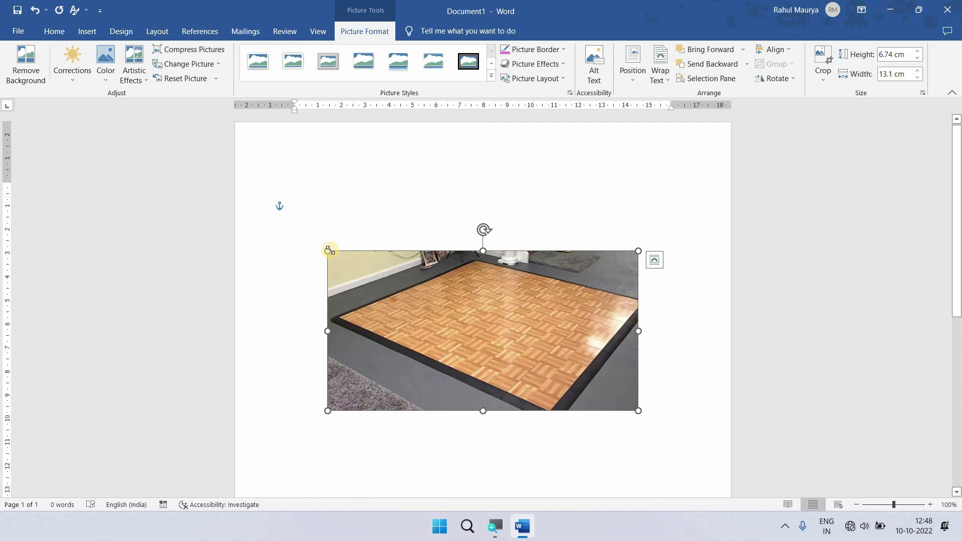
left_click(84, 31)
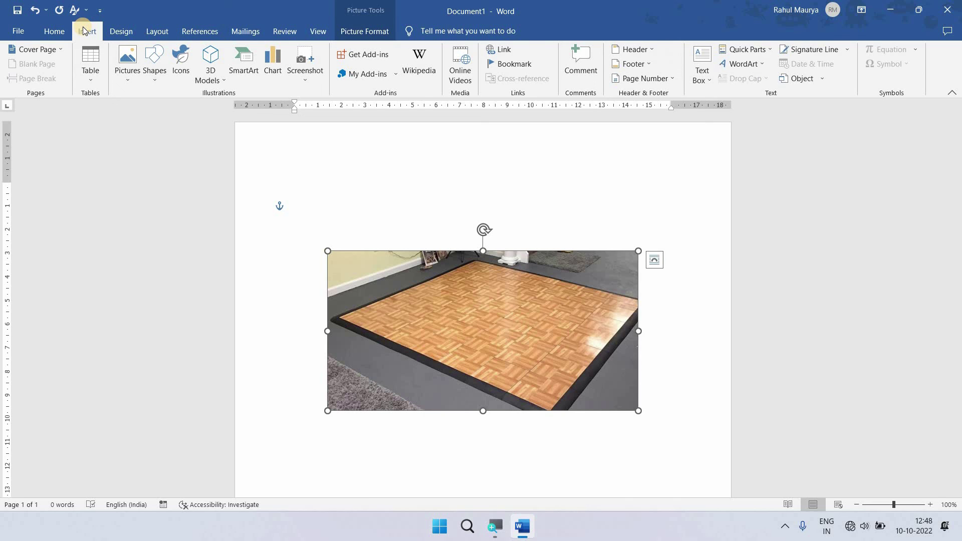